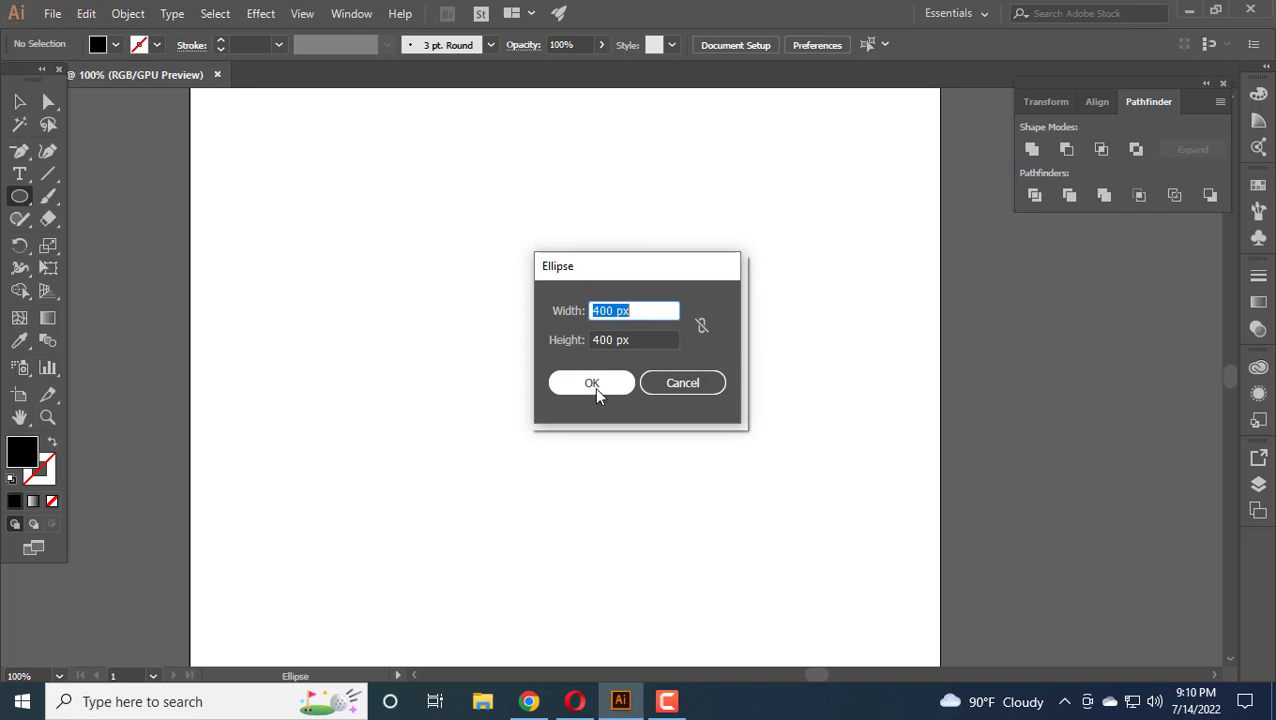
# Create a 400 px black circle and place a level duplicate of it to the right, partly overlapping the original.
pyautogui.click(592, 383)
pyautogui.click(19, 101)
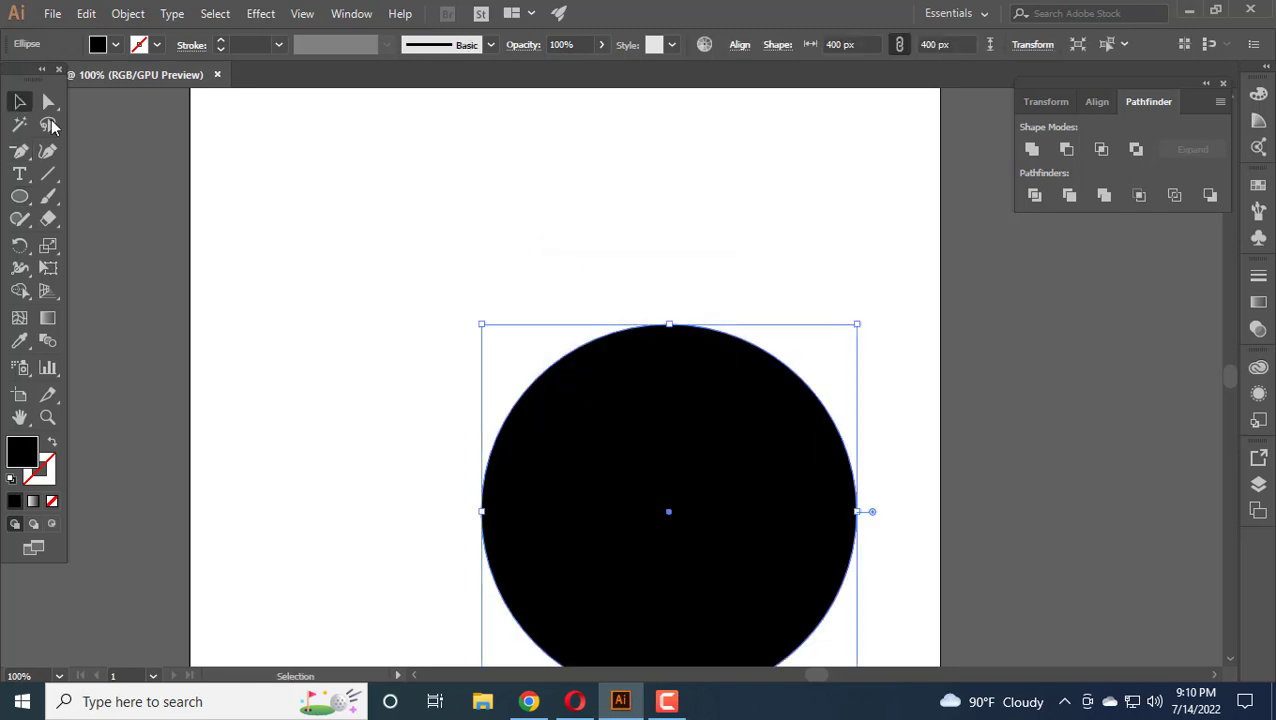
pyautogui.moveTo(518, 449); pyautogui.dragTo(300, 296)
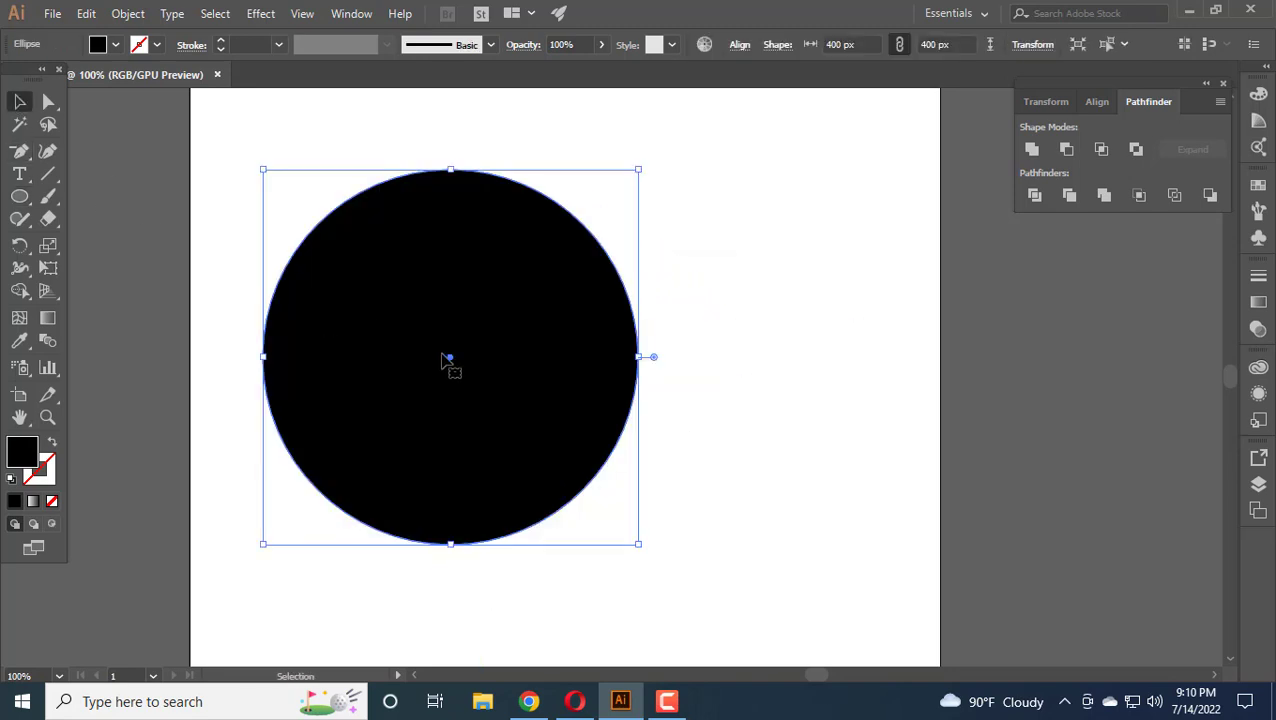
pyautogui.moveTo(393, 318); pyautogui.dragTo(664, 330)
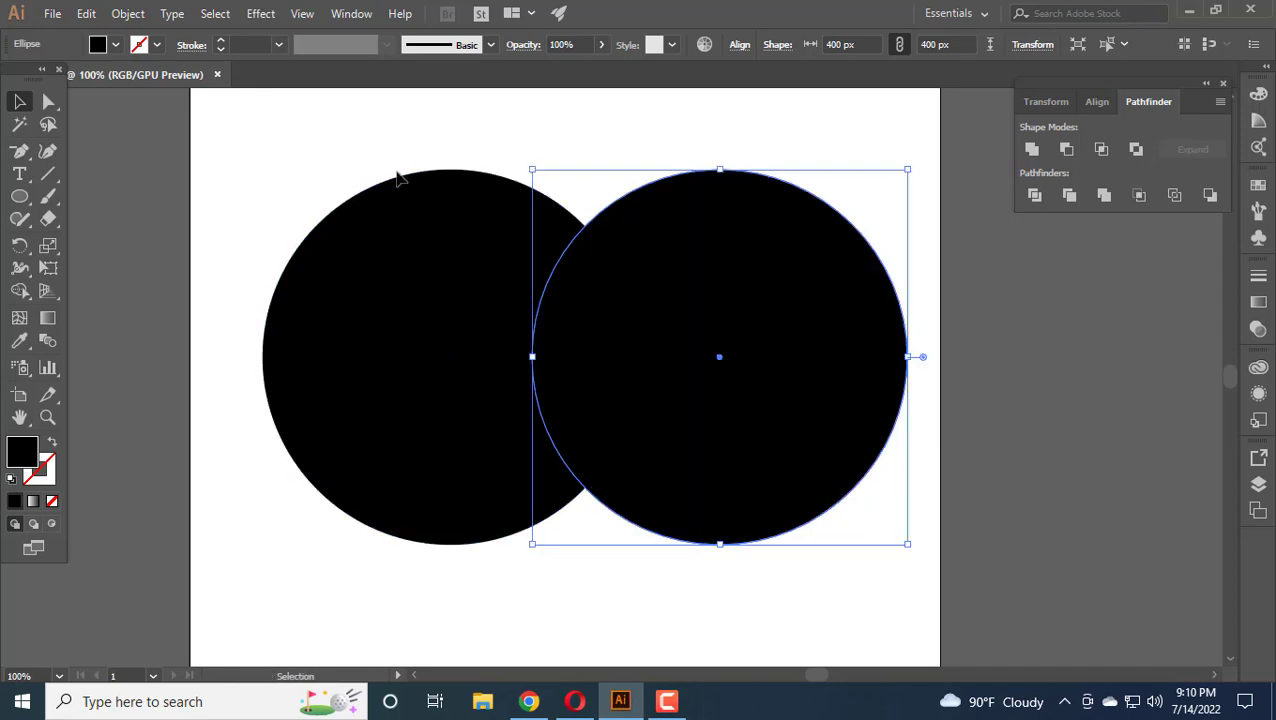
# Intersect the two circles into a leaf shape and place a copy rotated 45 degrees clockwise against its right side.
pyautogui.moveTo(398, 177); pyautogui.dragTo(752, 425)
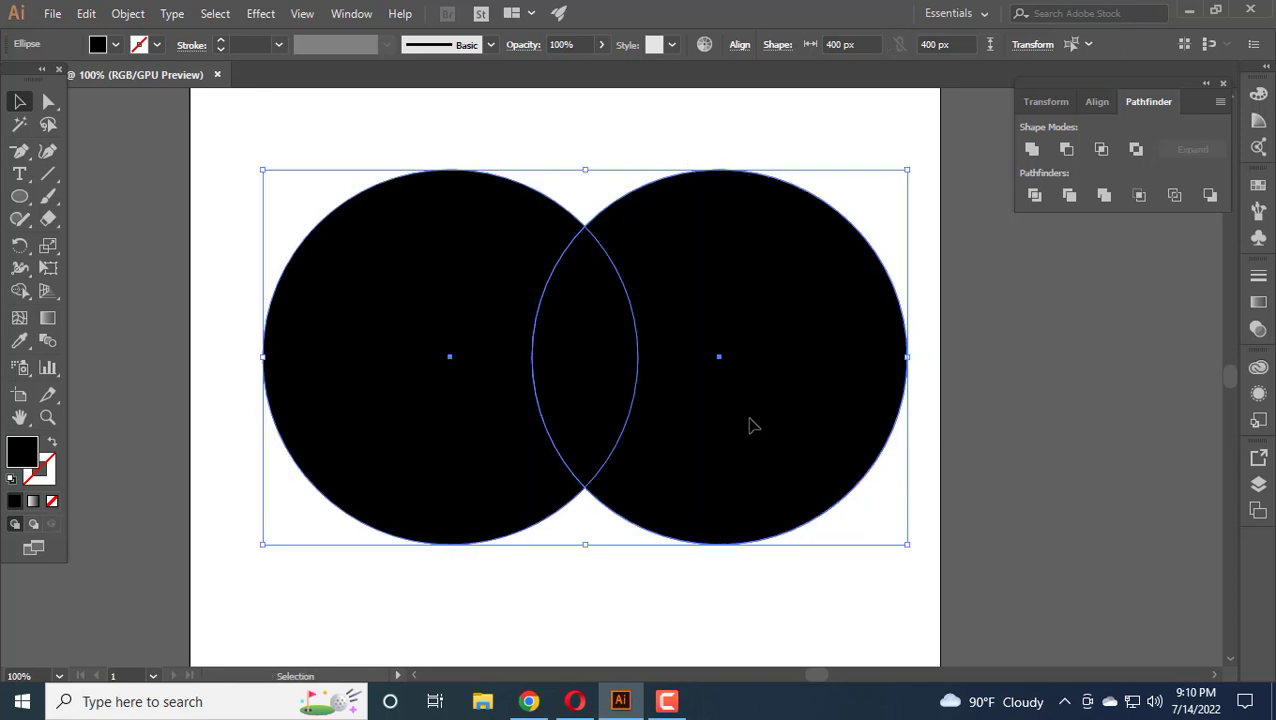
pyautogui.click(1101, 149)
pyautogui.moveTo(585, 322); pyautogui.dragTo(640, 347)
pyautogui.moveTo(706, 458); pyautogui.dragTo(628, 470)
pyautogui.moveTo(622, 359); pyautogui.dragTo(589, 396)
# Draw a horizontal line with a 0.25 pt black stroke along the bottom tips of both leaves.
pyautogui.click(47, 174)
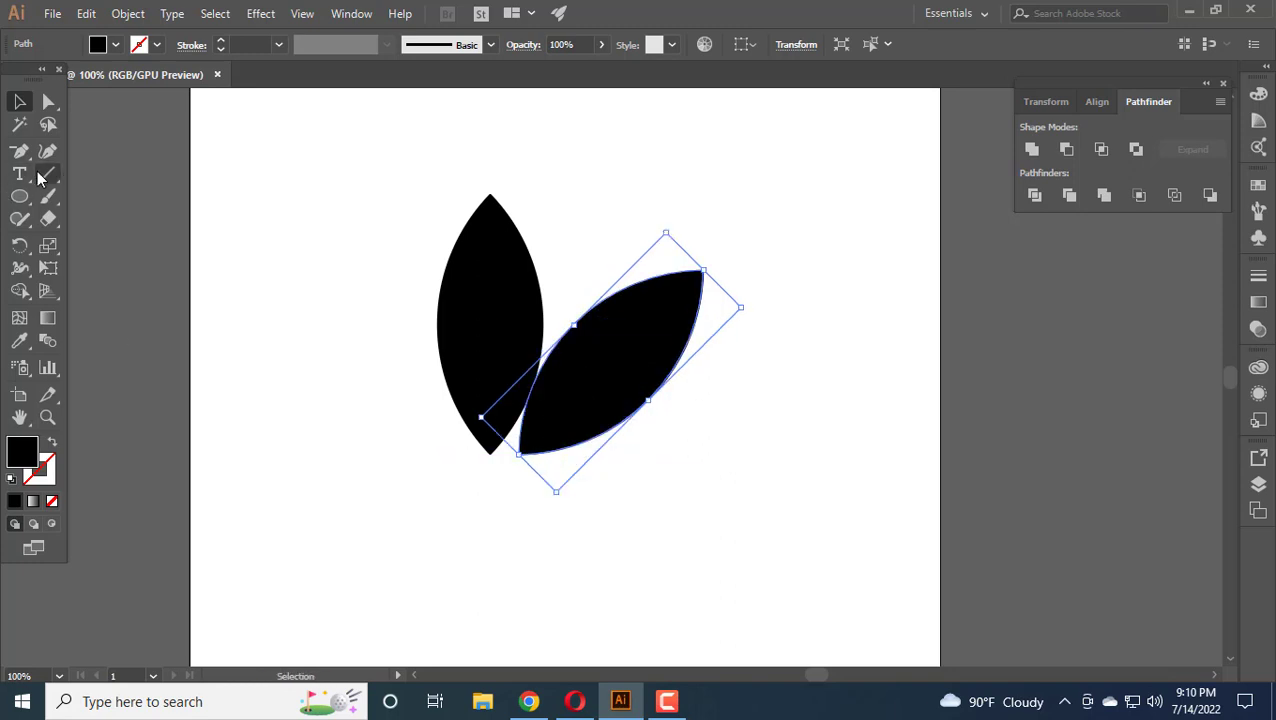
pyautogui.scroll(1, 194, 273)
pyautogui.hscroll(3, 313, 335)
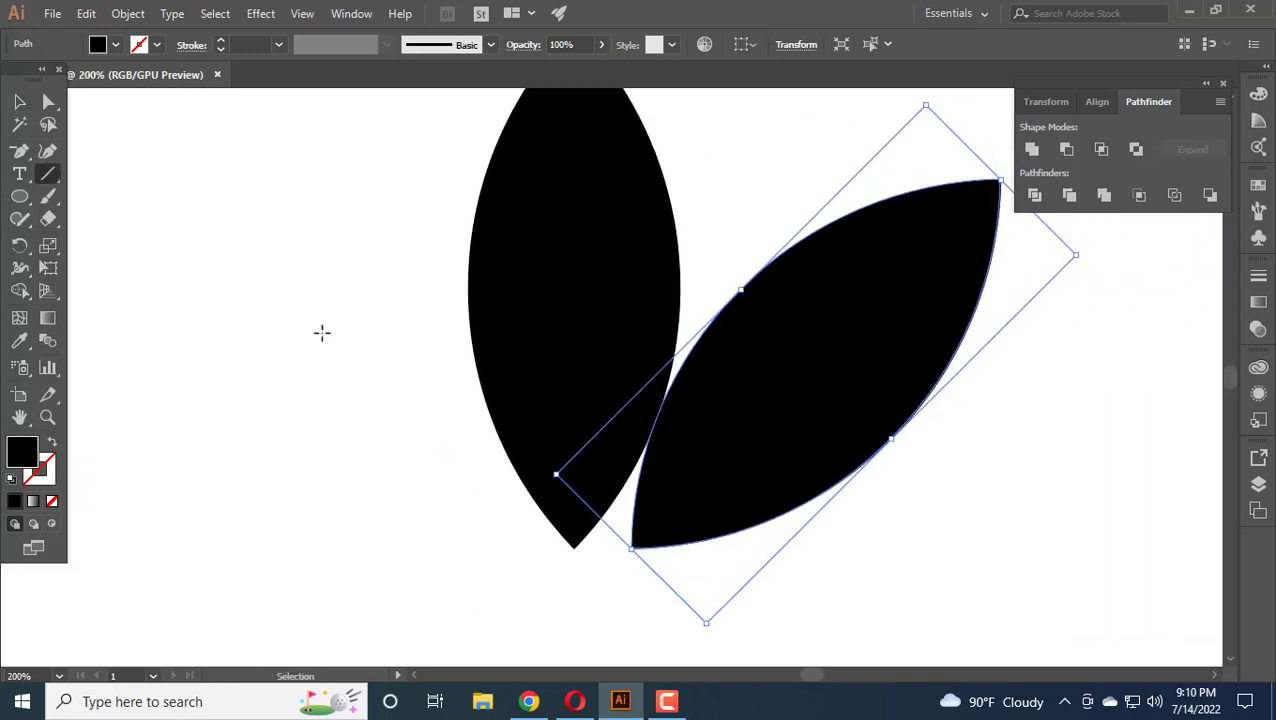
pyautogui.scroll(-2, 287, 392)
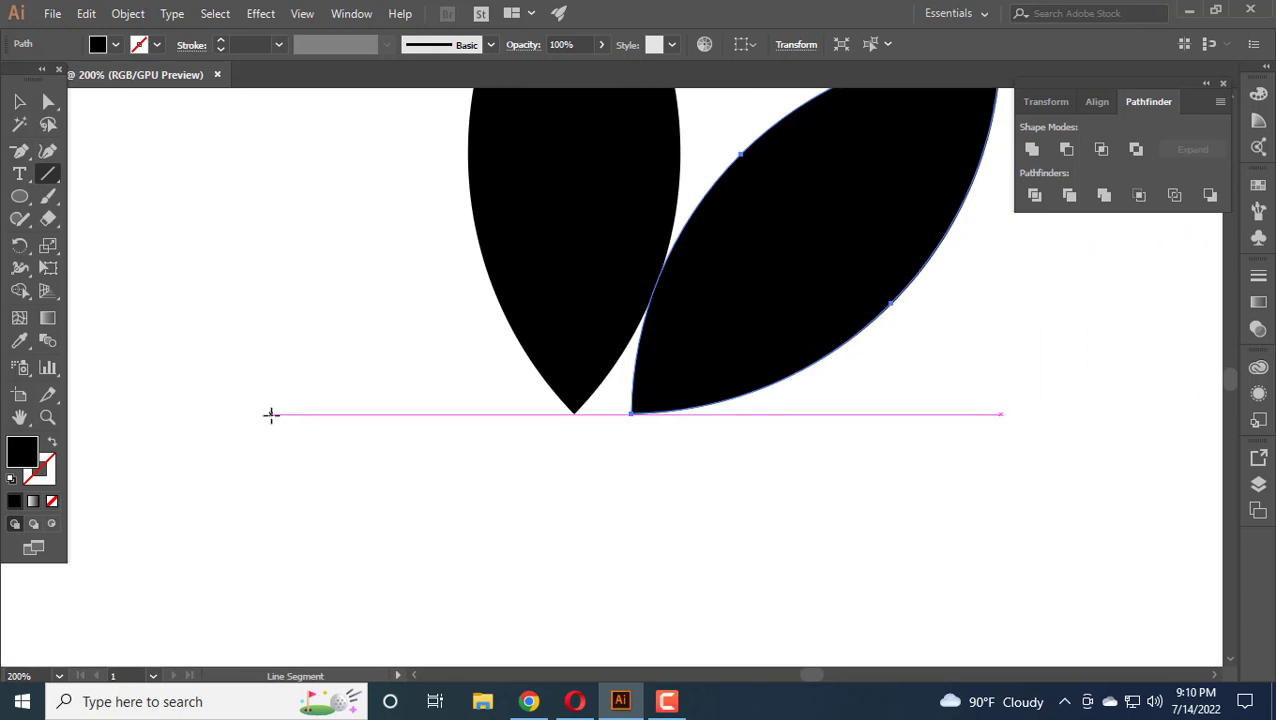
pyautogui.moveTo(271, 414); pyautogui.dragTo(1099, 461)
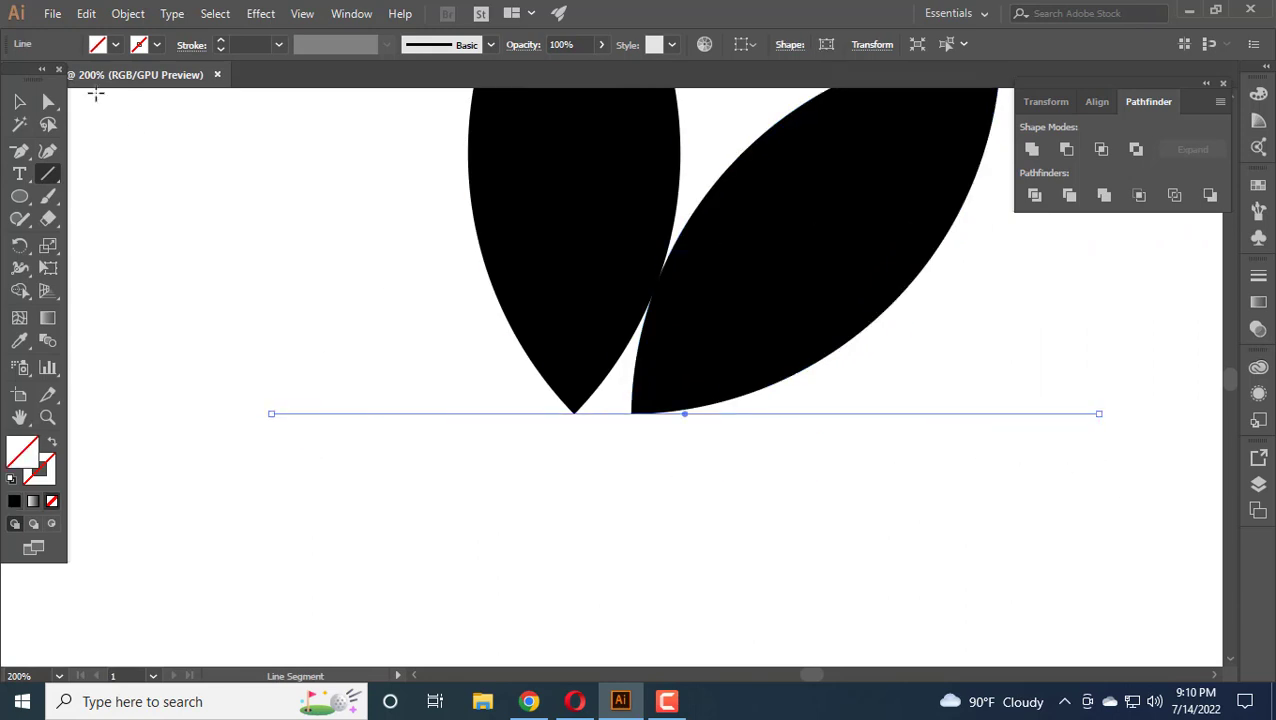
pyautogui.click(220, 40)
pyautogui.click(16, 103)
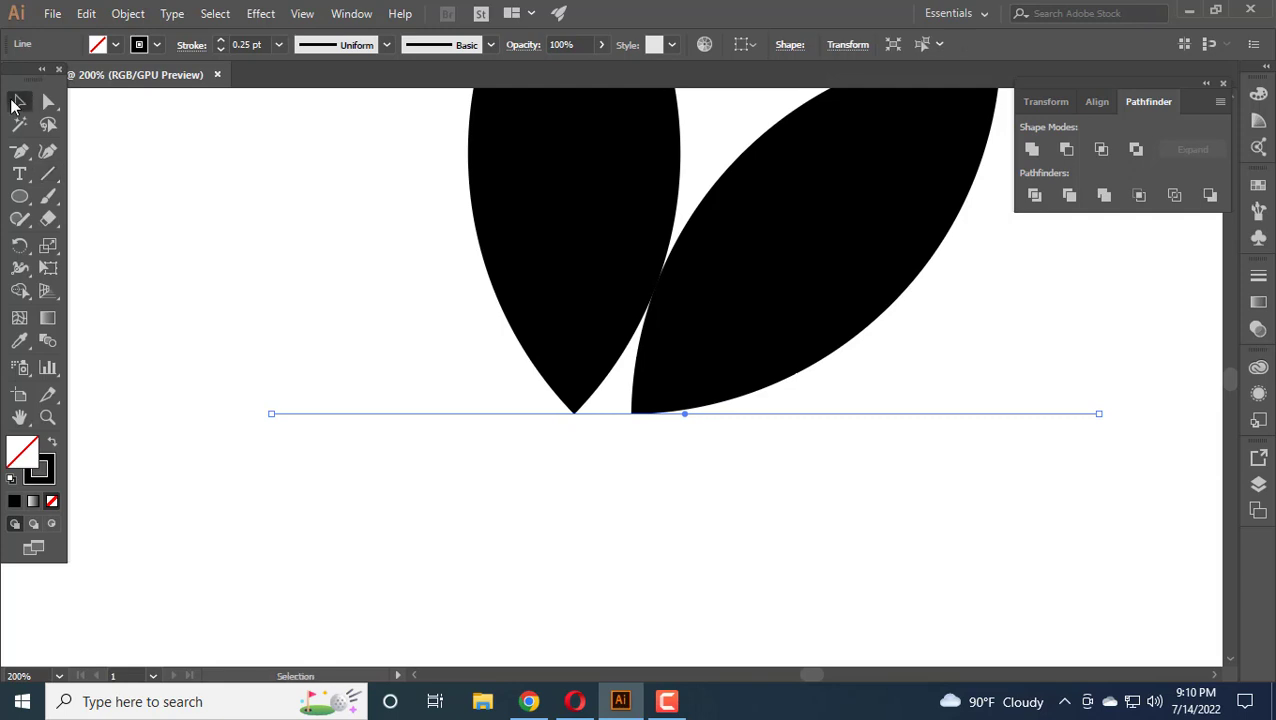
pyautogui.click(280, 237)
# Move the tilted leaf slightly left so it overlaps the upright leaf, keeping its bottom tip on the line.
pyautogui.scroll(3, 806, 399)
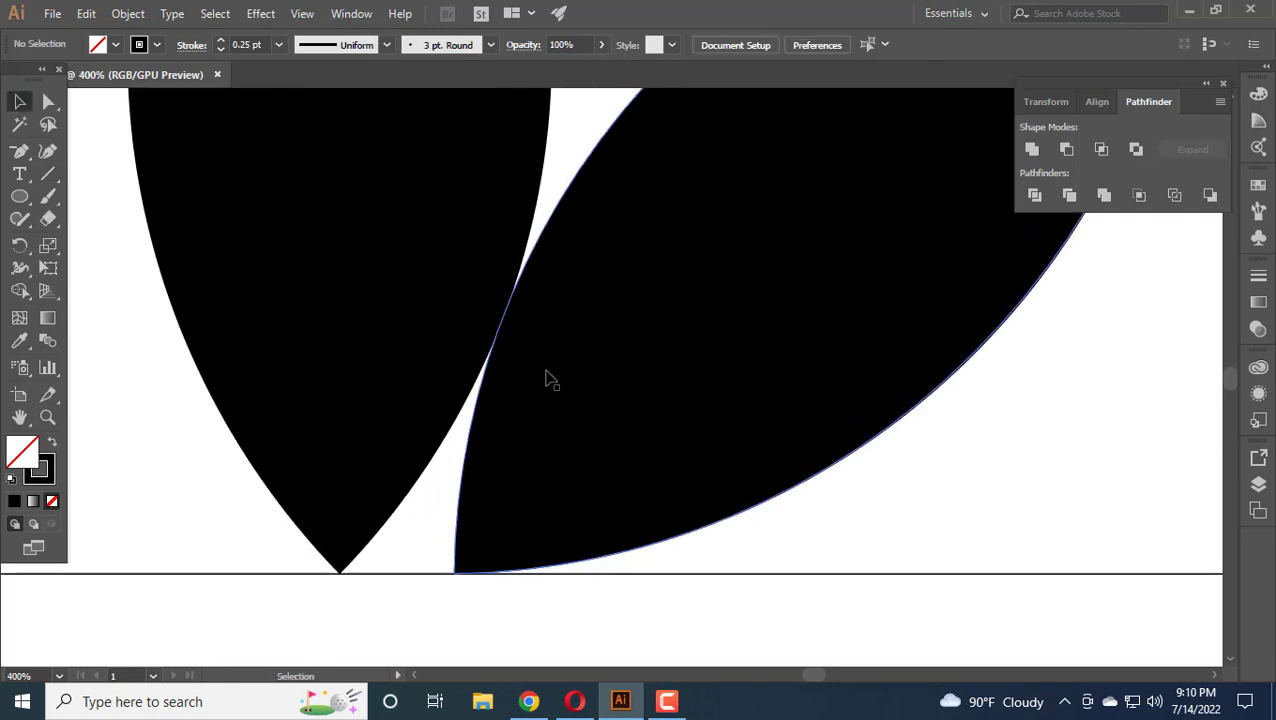
pyautogui.scroll(-1, 547, 379)
pyautogui.moveTo(565, 376)
pyautogui.mouseDown()
pyautogui.moveTo(535, 381)
pyautogui.moveTo(548, 376)
pyautogui.mouseUp()
pyautogui.scroll(-3, 488, 360)
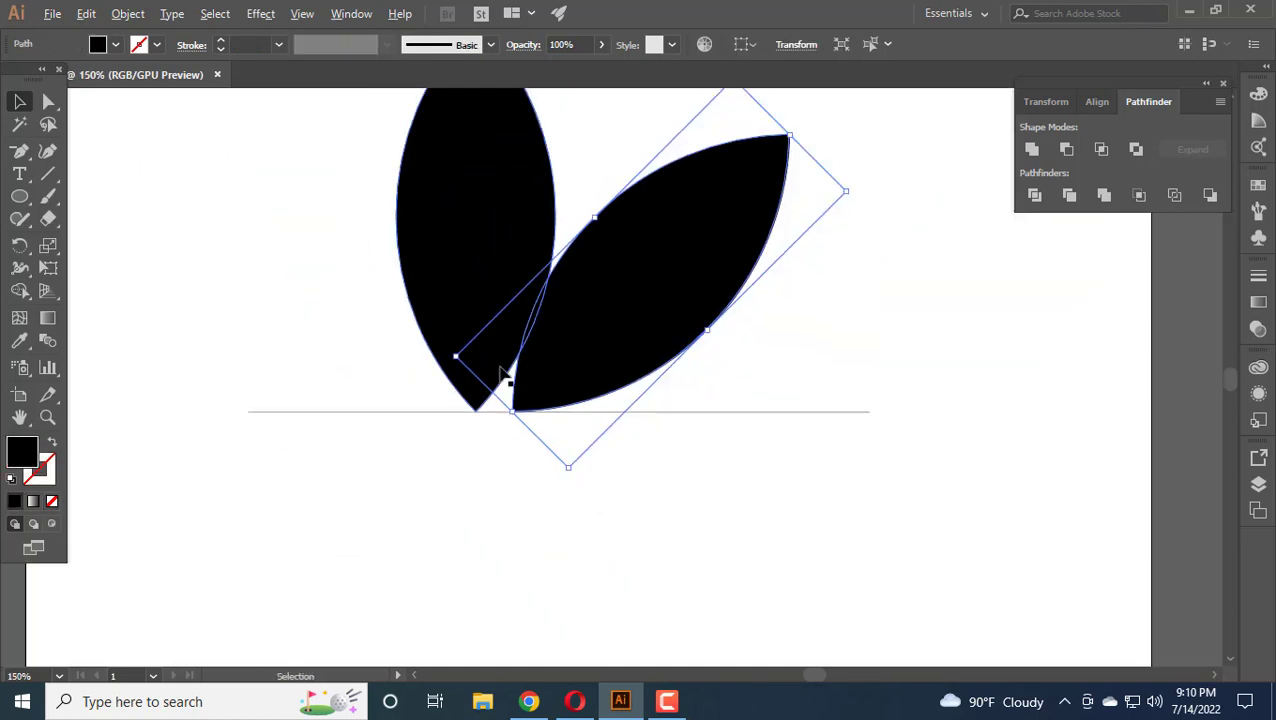
# Create a copy of the tilted leaf reflected across the vertical axis.
pyautogui.rightClick(671, 297)
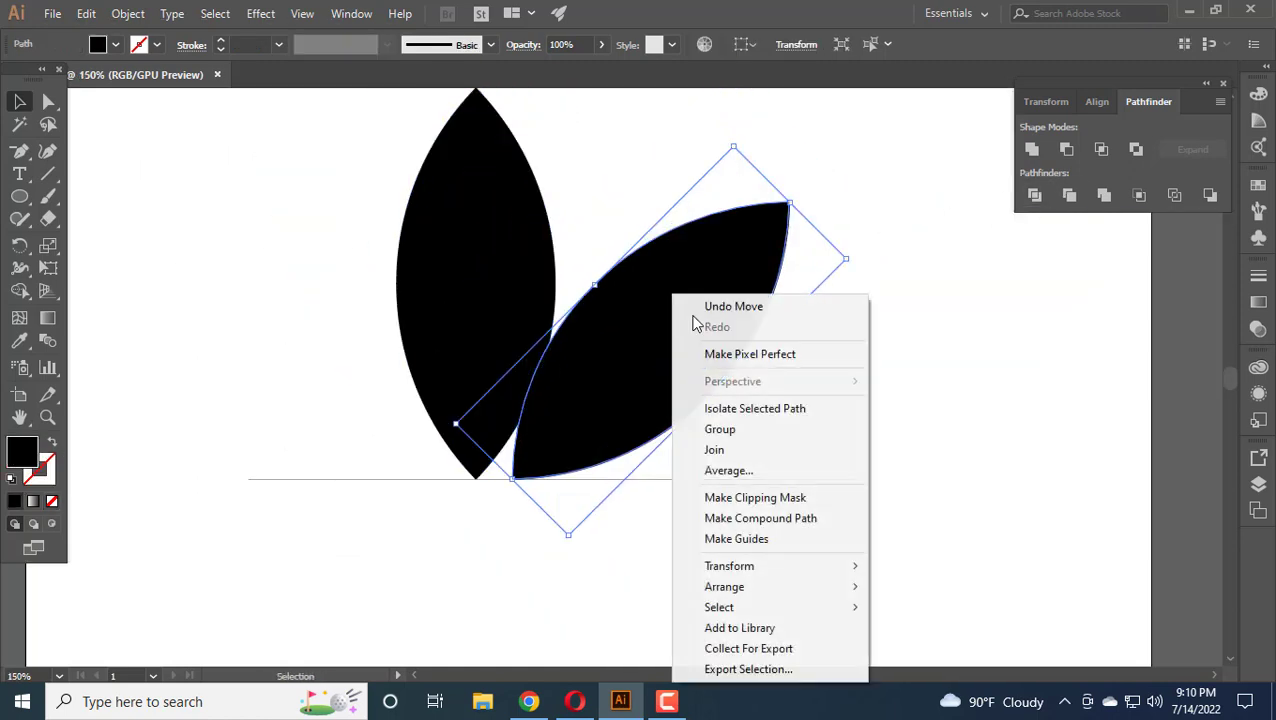
pyautogui.moveTo(737, 572)
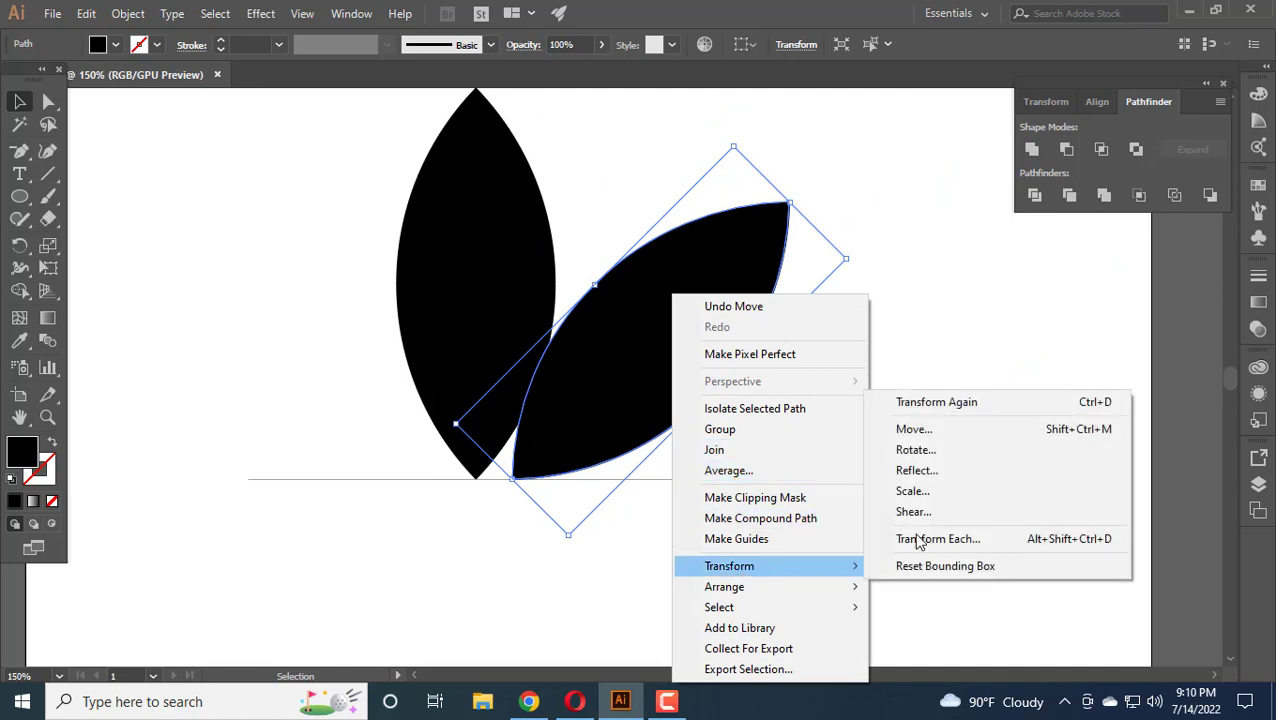
pyautogui.click(958, 469)
pyautogui.click(545, 466)
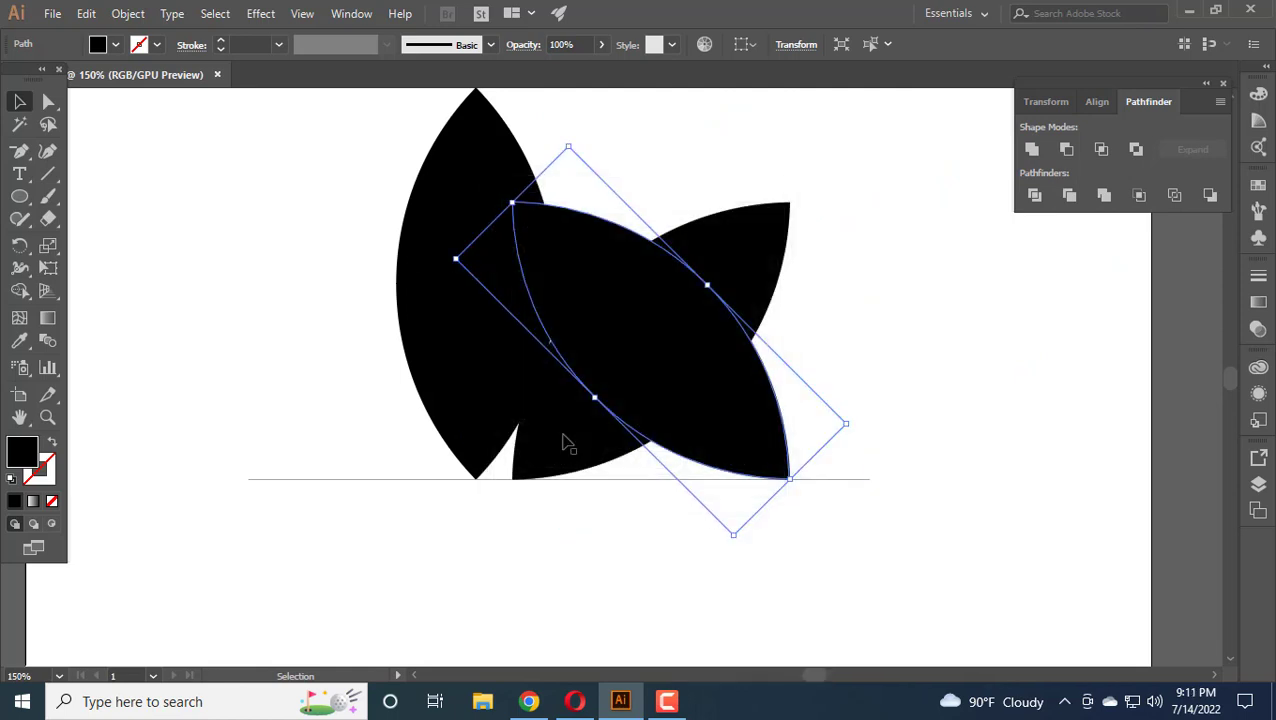
pyautogui.scroll(1, 600, 420)
pyautogui.press('Delete')
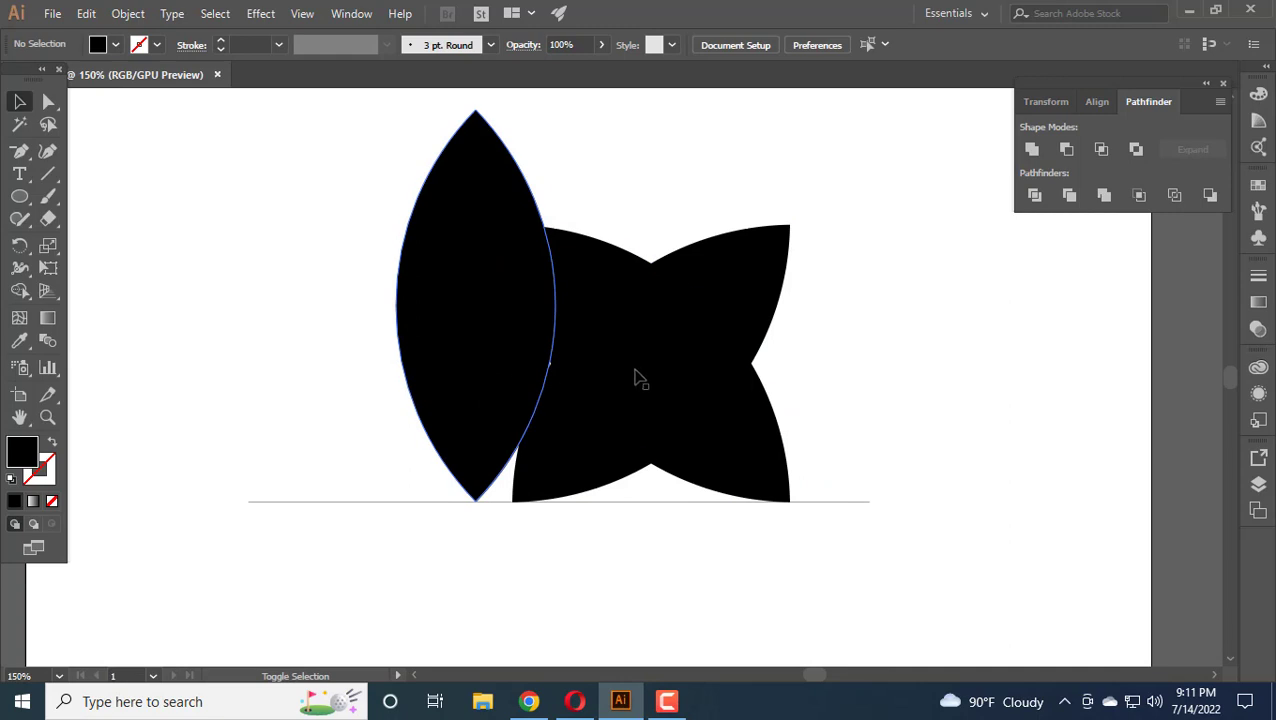
pyautogui.hotkey('ctrl', 'z')
pyautogui.hotkey('ctrl', 'shift', 'z')
pyautogui.hotkey('ctrl', 'z')
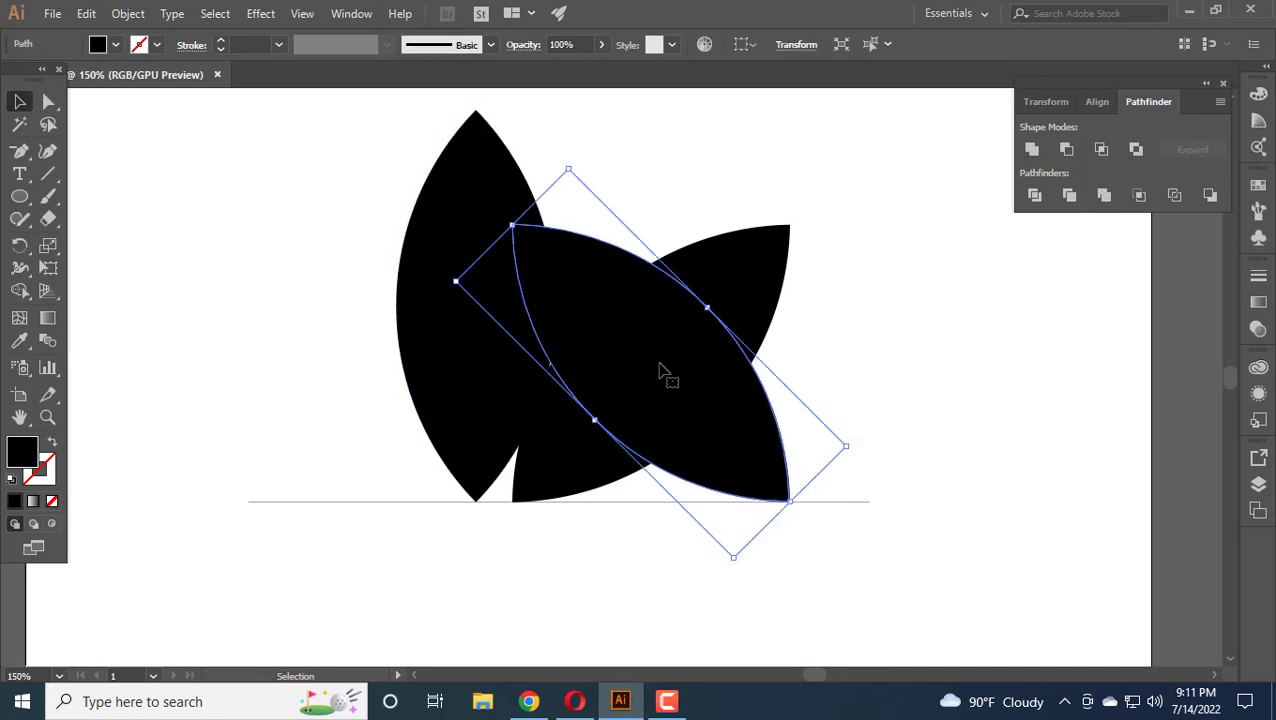
# Move the reflected leaf level to the left side of the upright leaf and delete the horizontal guide line.
pyautogui.moveTo(660, 372); pyautogui.dragTo(311, 343)
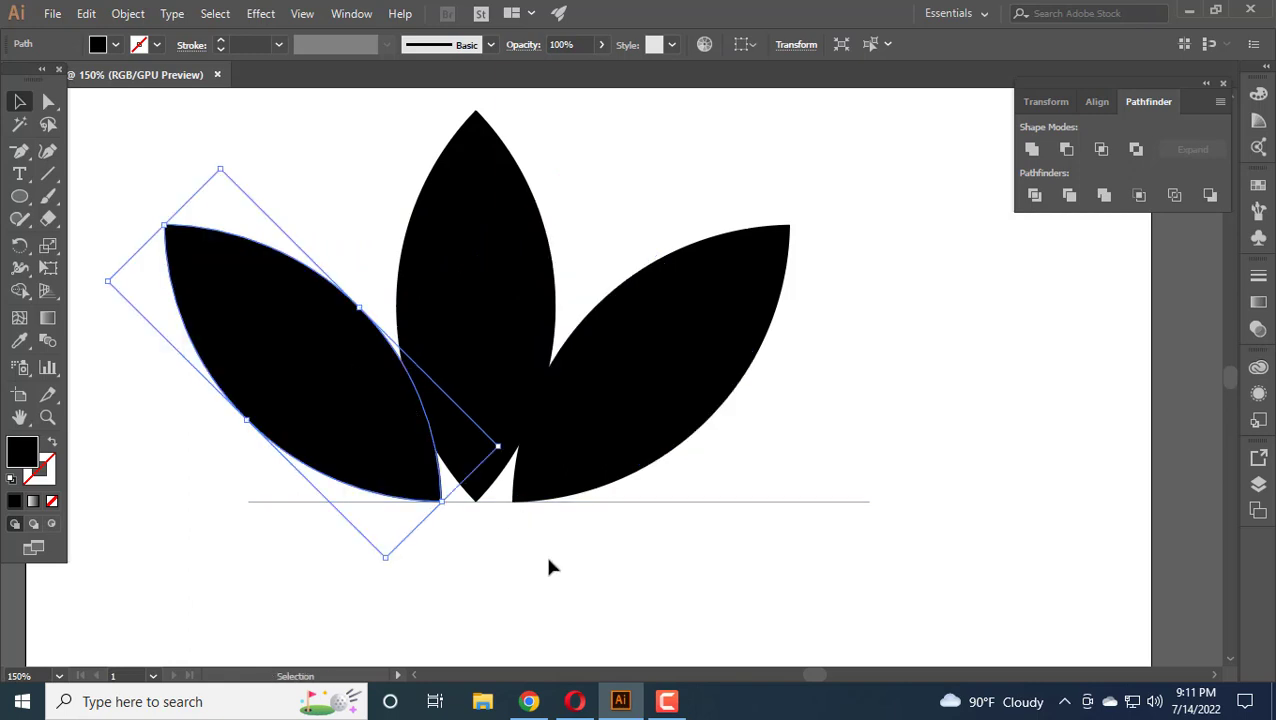
pyautogui.click(350, 521)
pyautogui.hscroll(-2, 350, 521)
pyautogui.click(391, 505)
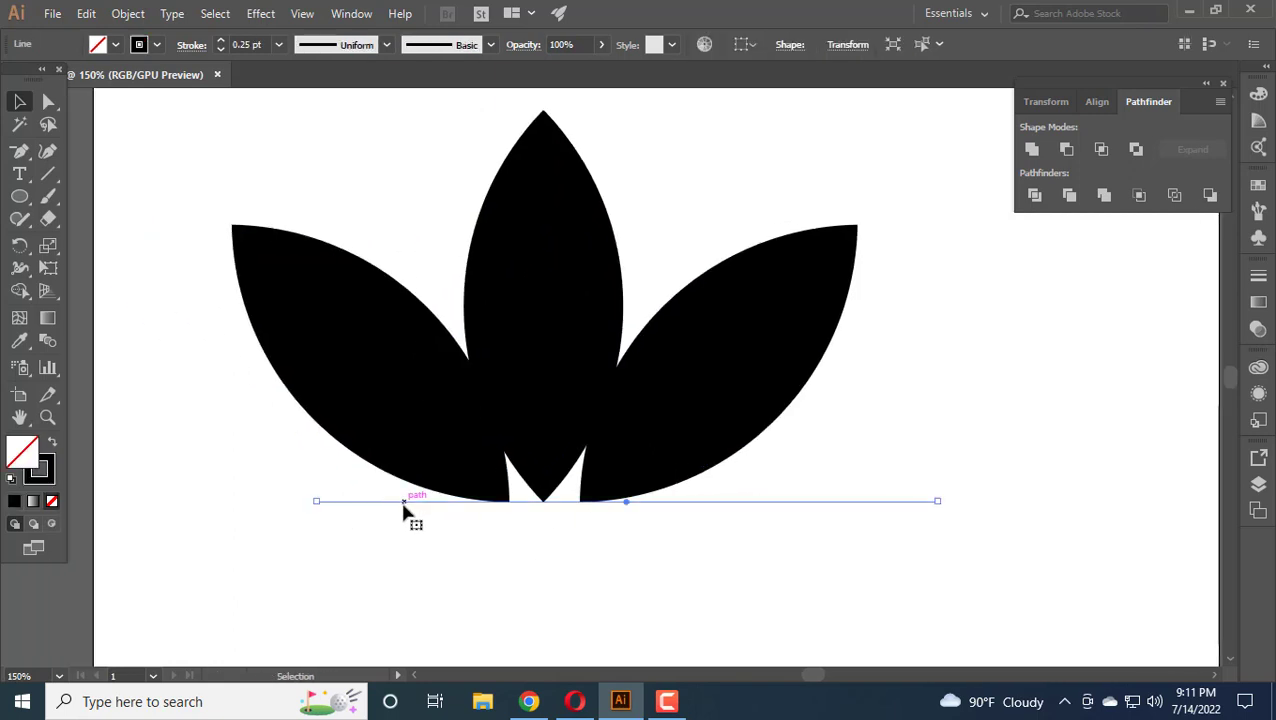
pyautogui.press('Delete')
pyautogui.scroll(-2, 401, 510)
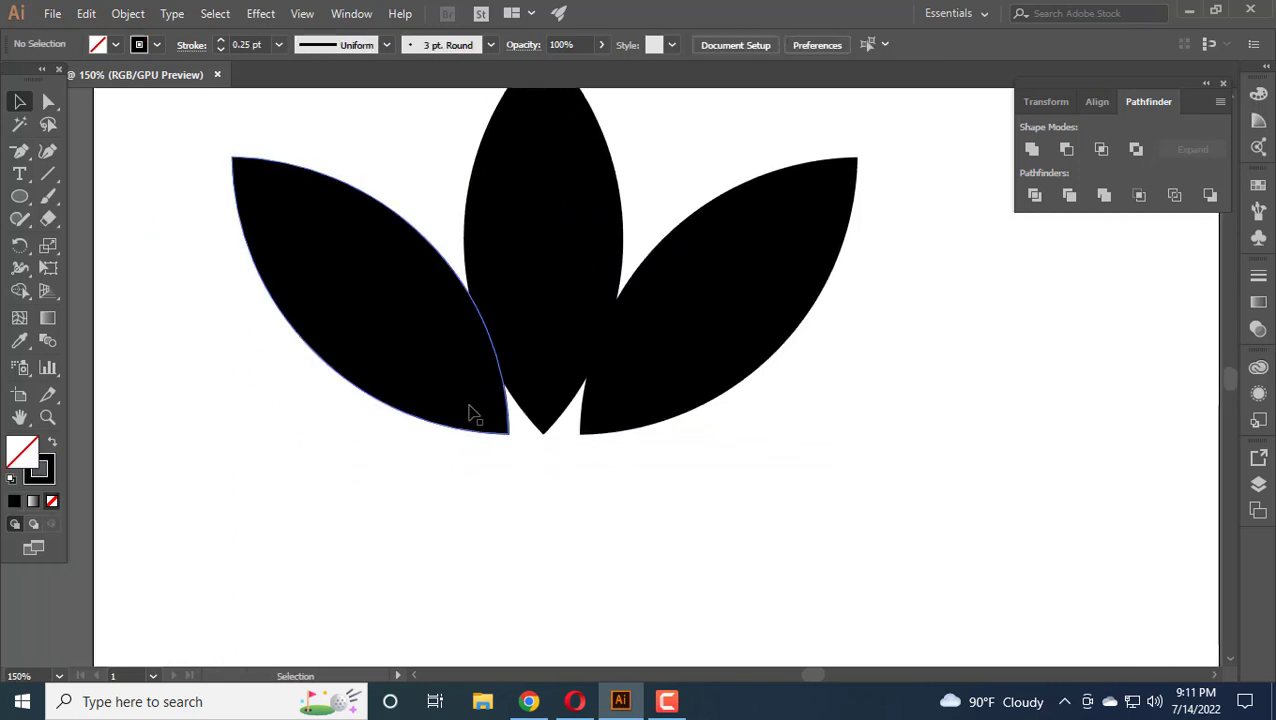
# Nudge the left leaf horizontally to even out its base spacing from the upright leaf.
pyautogui.scroll(2, 471, 412)
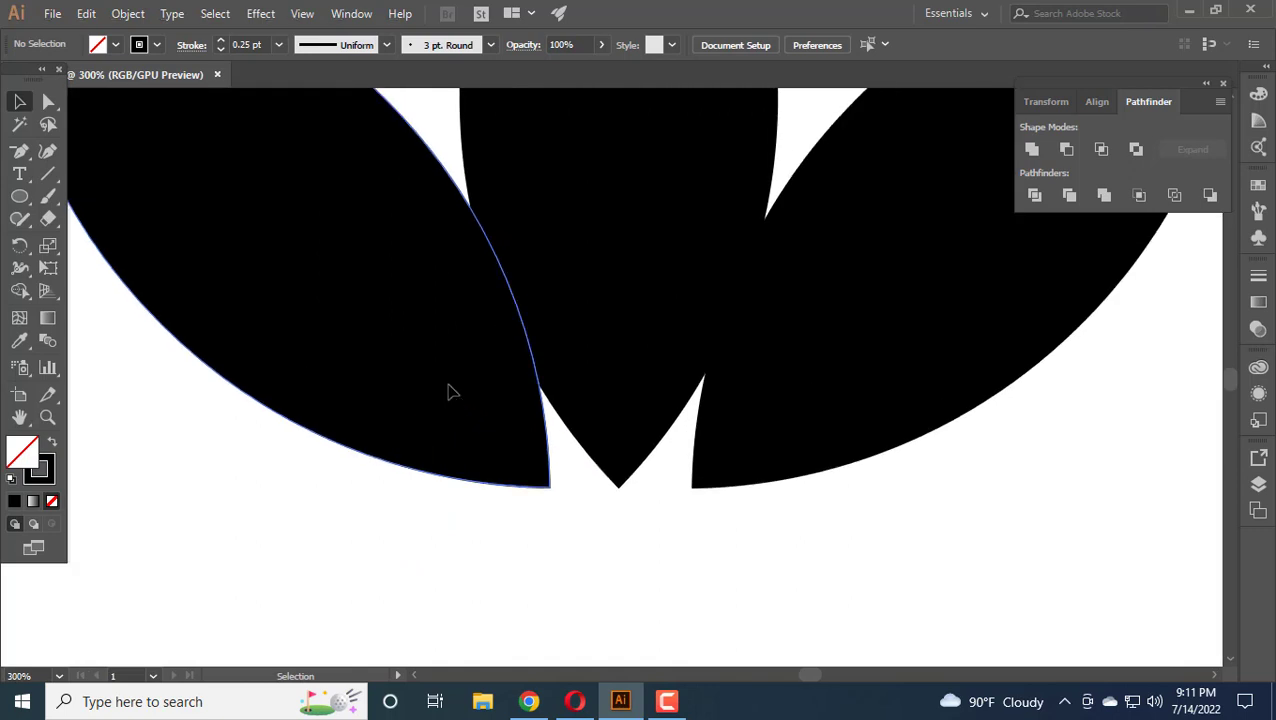
pyautogui.click(449, 391)
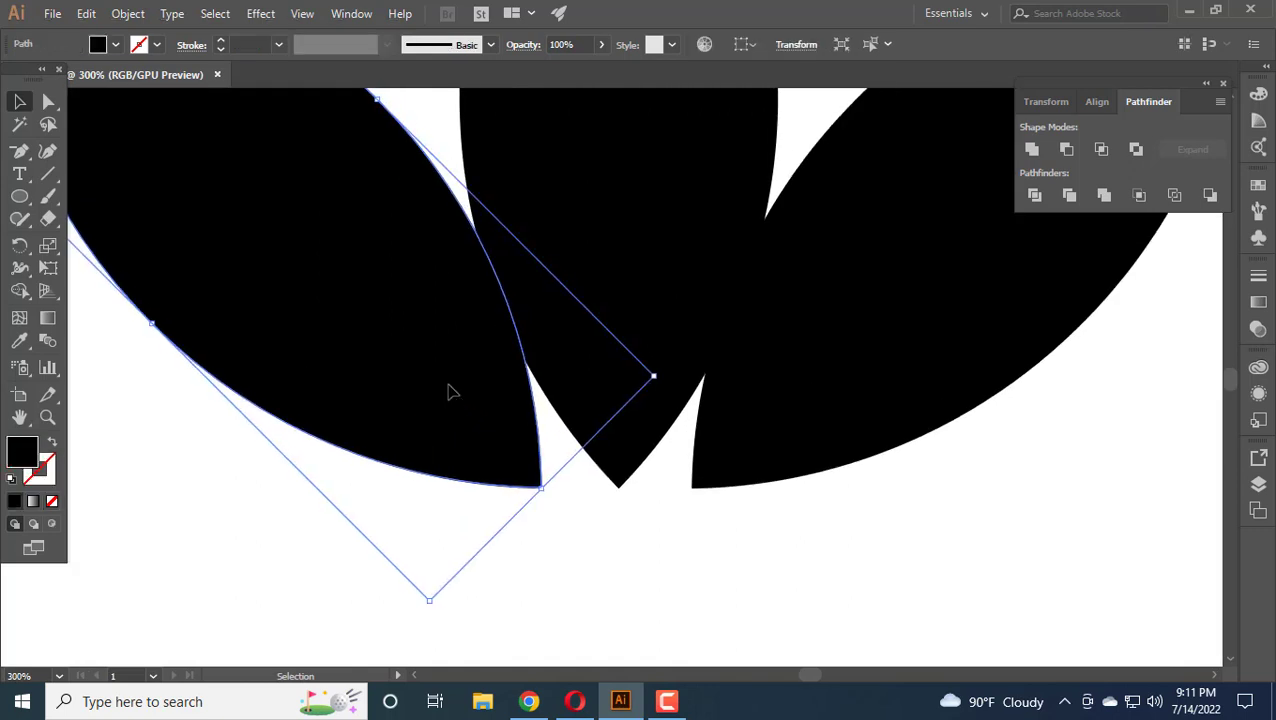
pyautogui.press('Right')
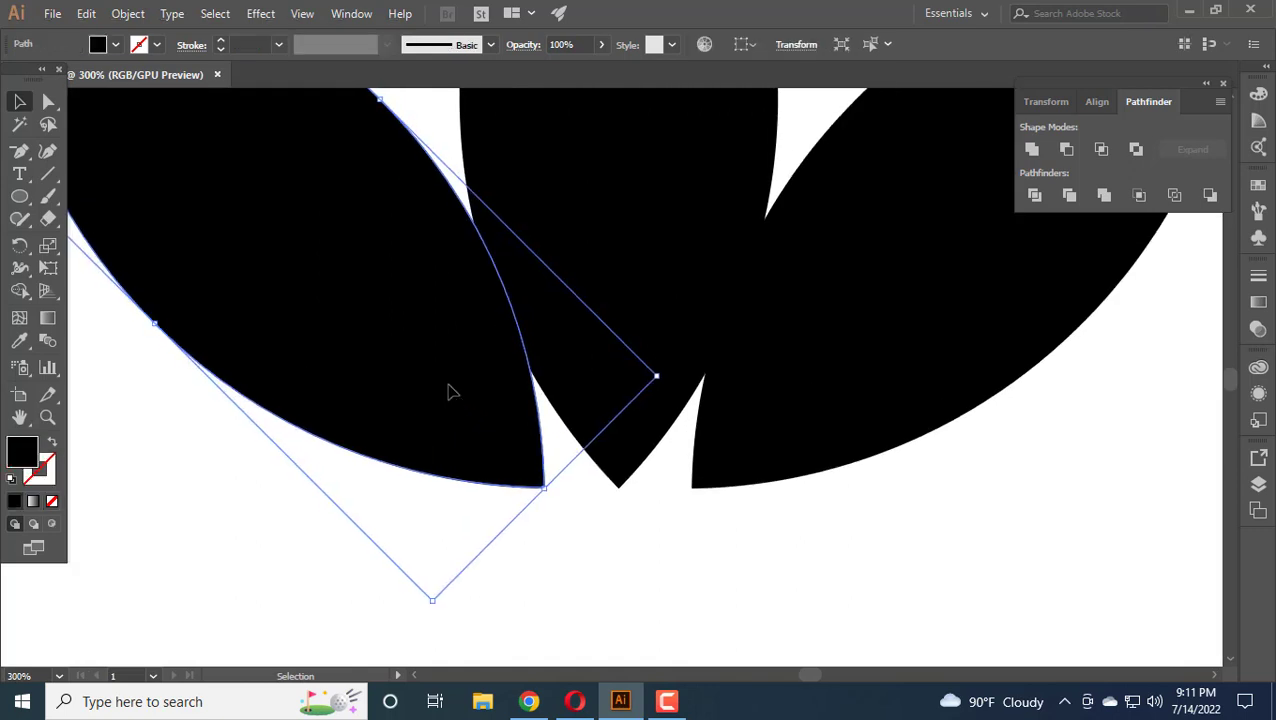
pyautogui.click(814, 572)
pyautogui.scroll(1, 814, 572)
pyautogui.scroll(-2, 814, 570)
pyautogui.scroll(1, 814, 570)
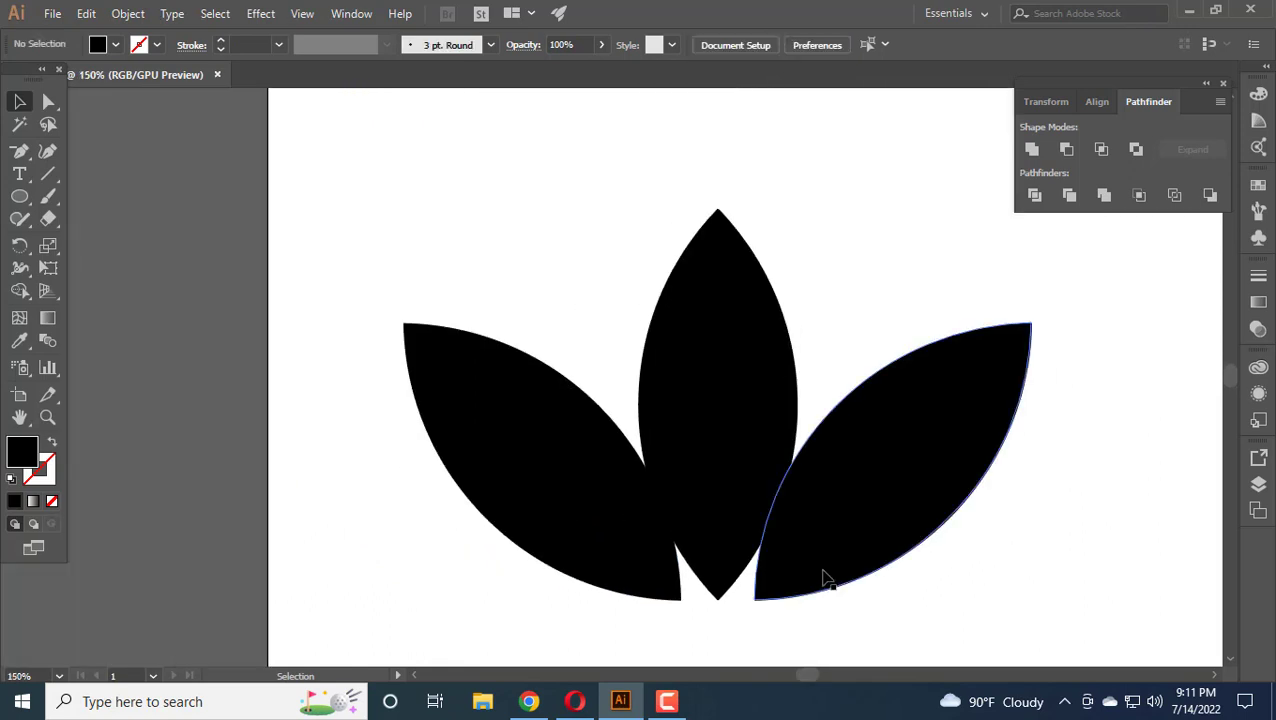
pyautogui.click(484, 503)
pyautogui.click(1020, 608)
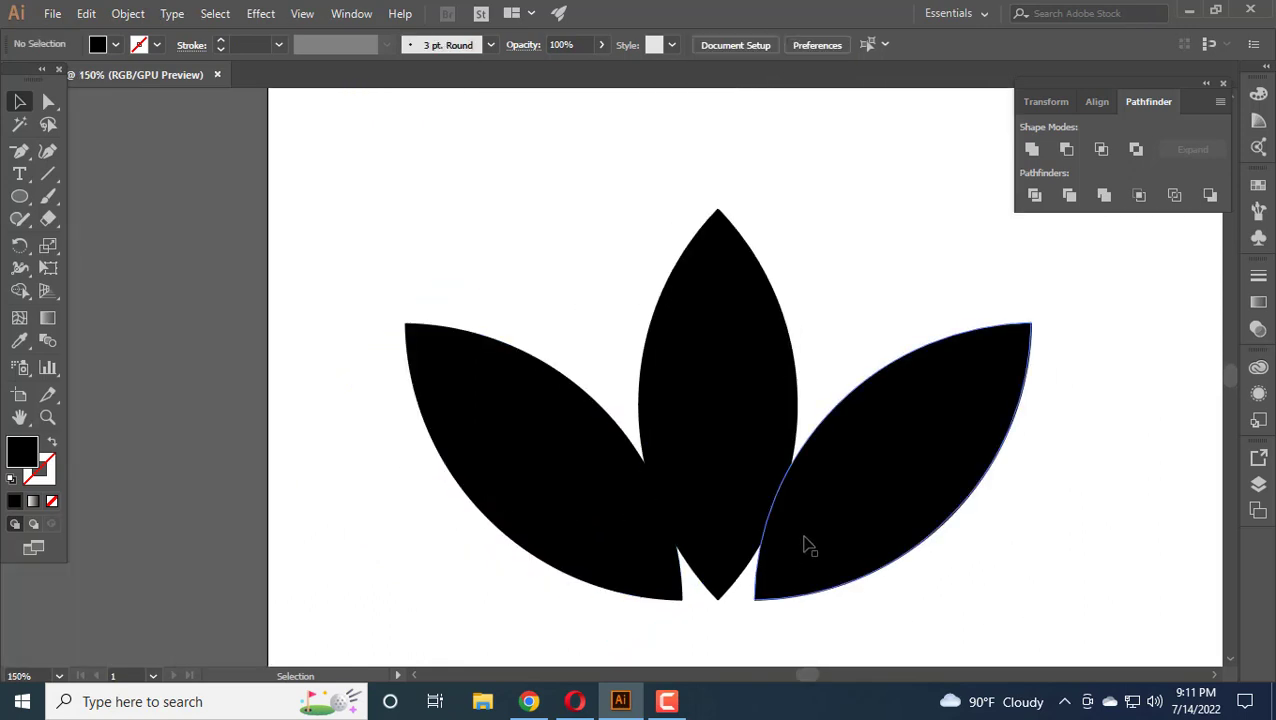
# Nudge the right leaf slightly left toward the upright leaf to balance the three leaves.
pyautogui.scroll(-2, 800, 530)
pyautogui.click(822, 500)
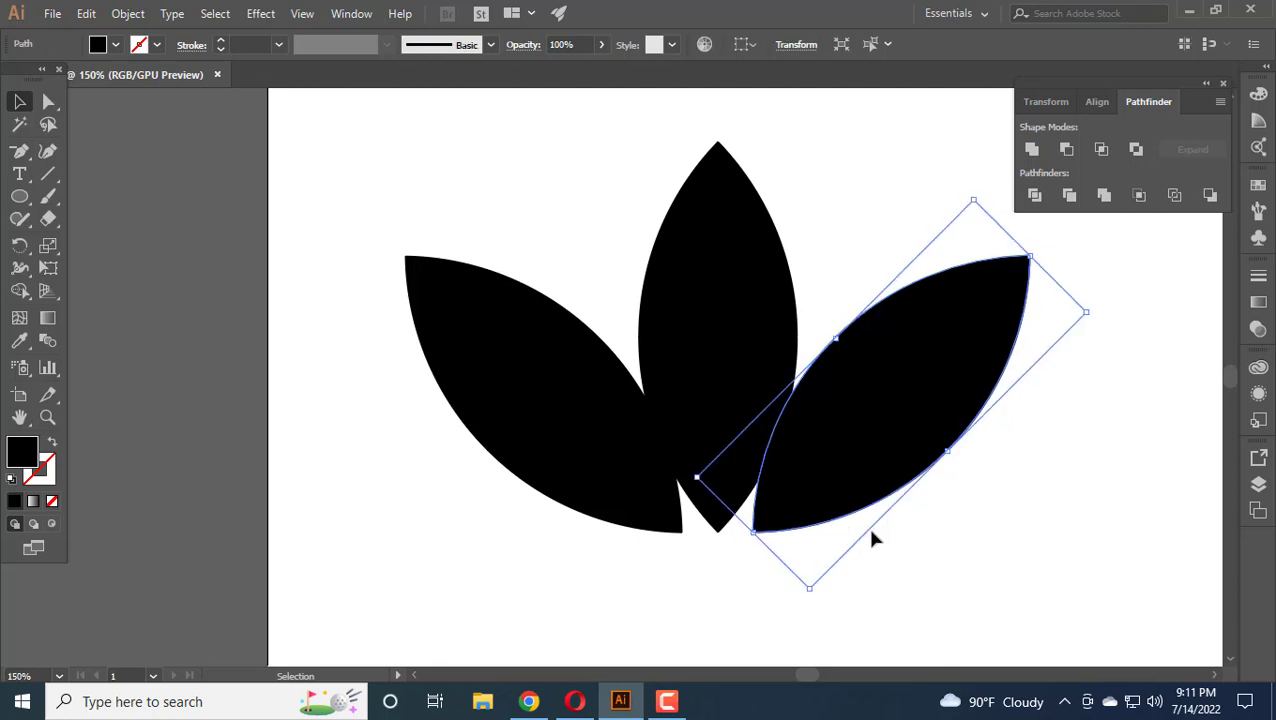
pyautogui.click(920, 590)
pyautogui.scroll(1, 795, 537)
pyautogui.scroll(1, 795, 537)
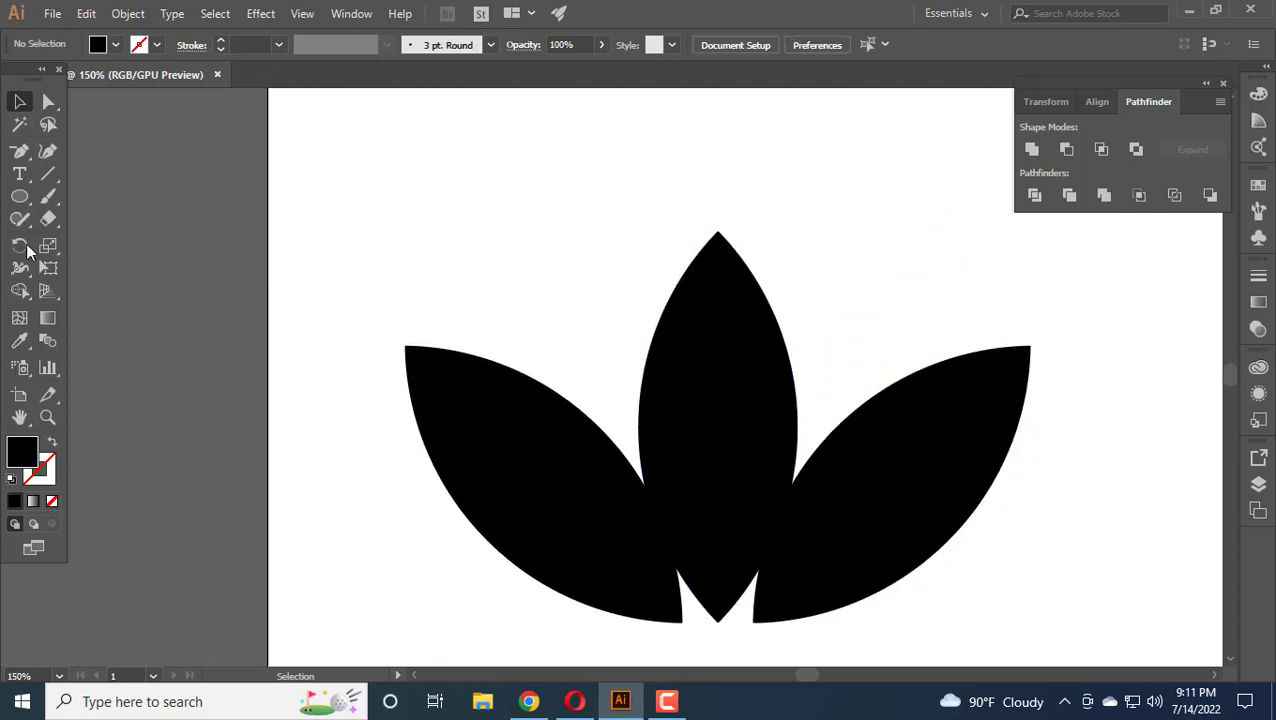
# Draw a thin horizontal rectangle across the lower part of all three leaves and fill it red.
pyautogui.click(19, 196)
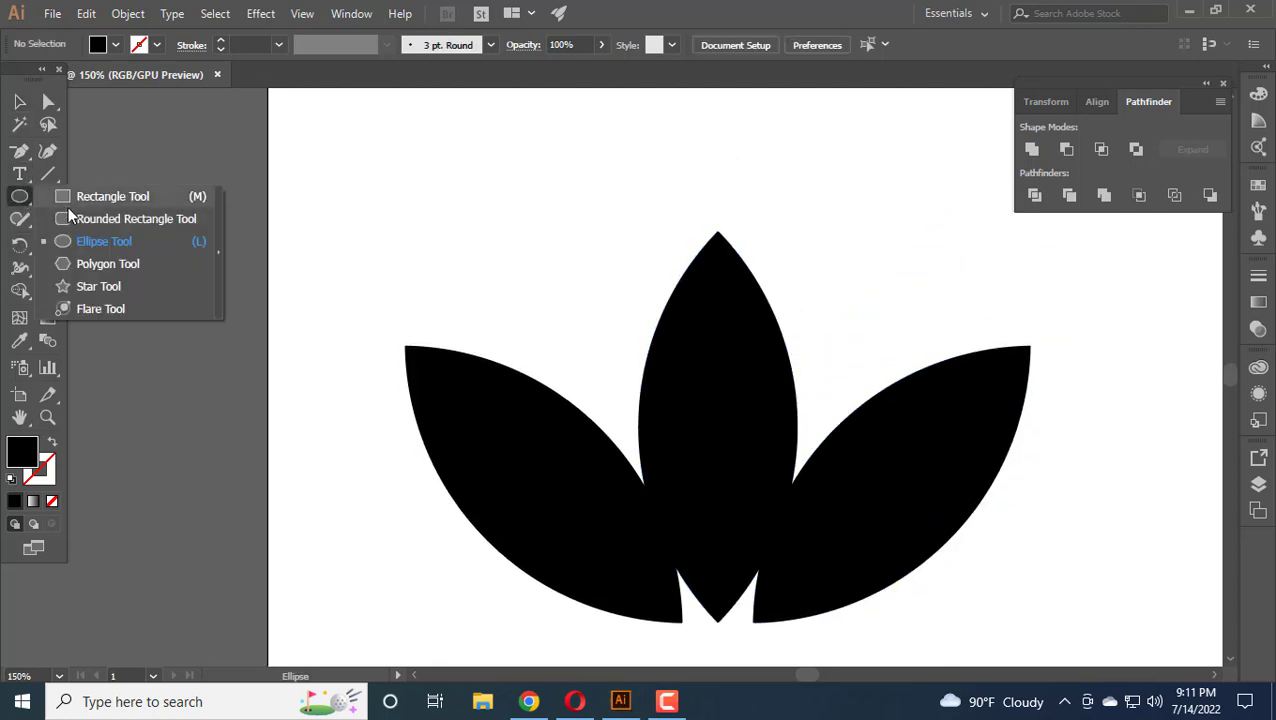
pyautogui.click(75, 197)
pyautogui.scroll(-3, 564, 373)
pyautogui.hscroll(3, 564, 390)
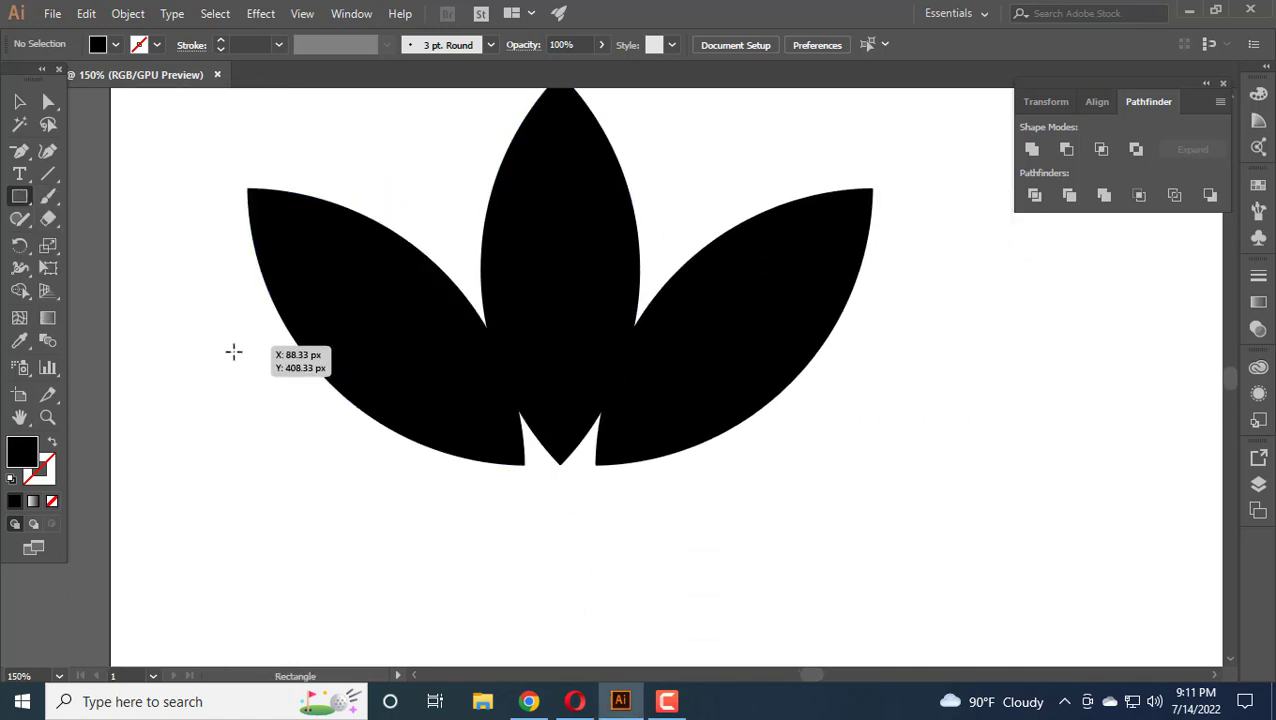
pyautogui.moveTo(234, 357); pyautogui.dragTo(933, 377)
pyautogui.click(115, 44)
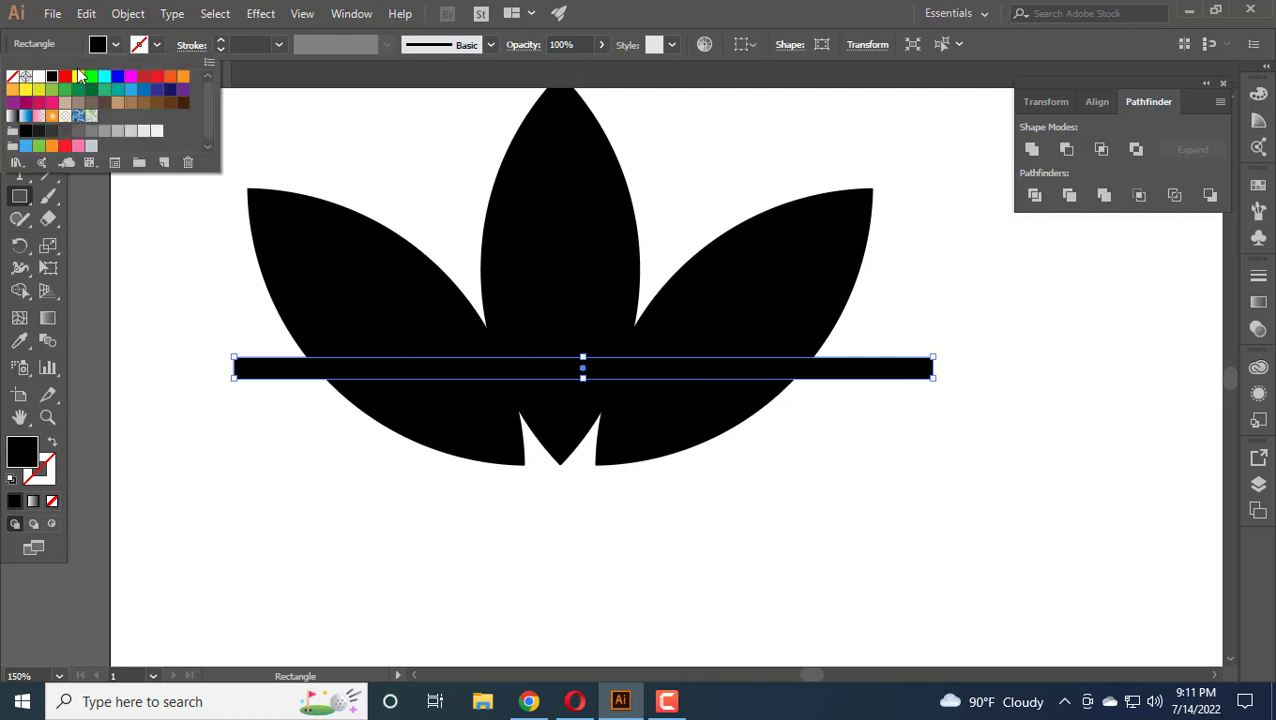
pyautogui.click(65, 78)
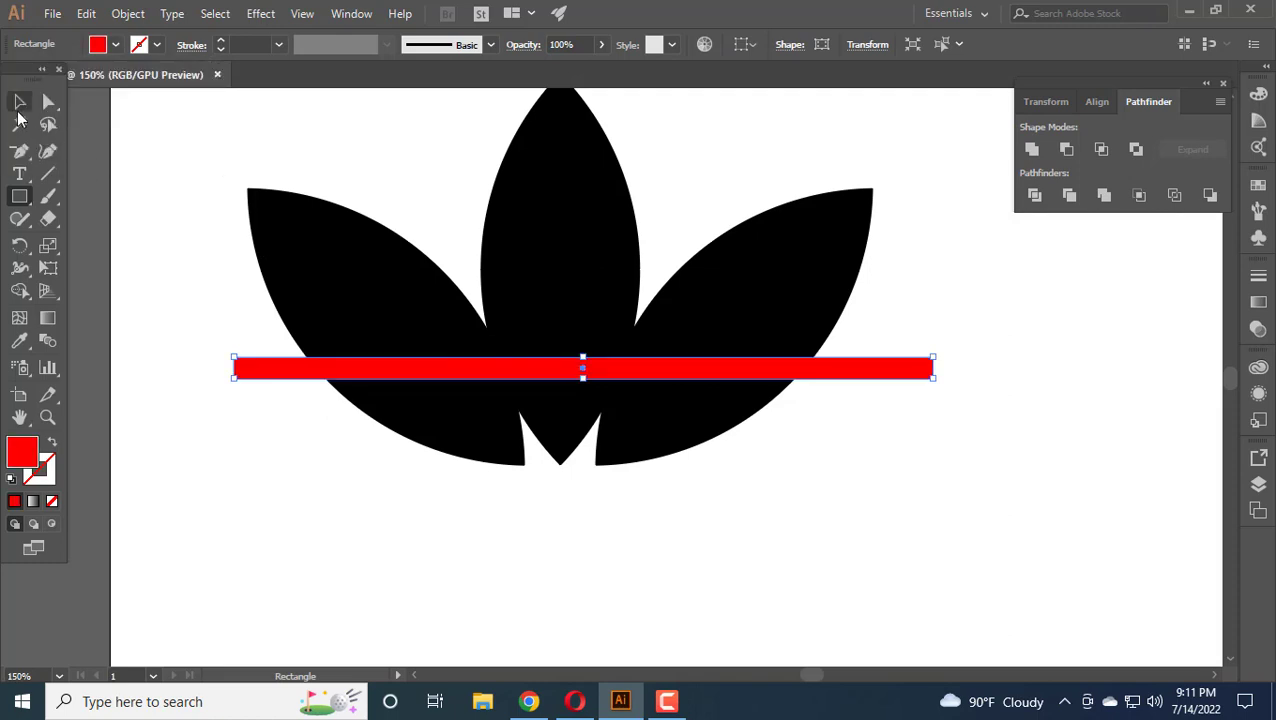
# Make the red rectangle thinner and place its lower edge at the top of the gaps between the leaf bases.
pyautogui.click(19, 106)
pyautogui.scroll(-1, 584, 427)
pyautogui.scroll(3, 584, 420)
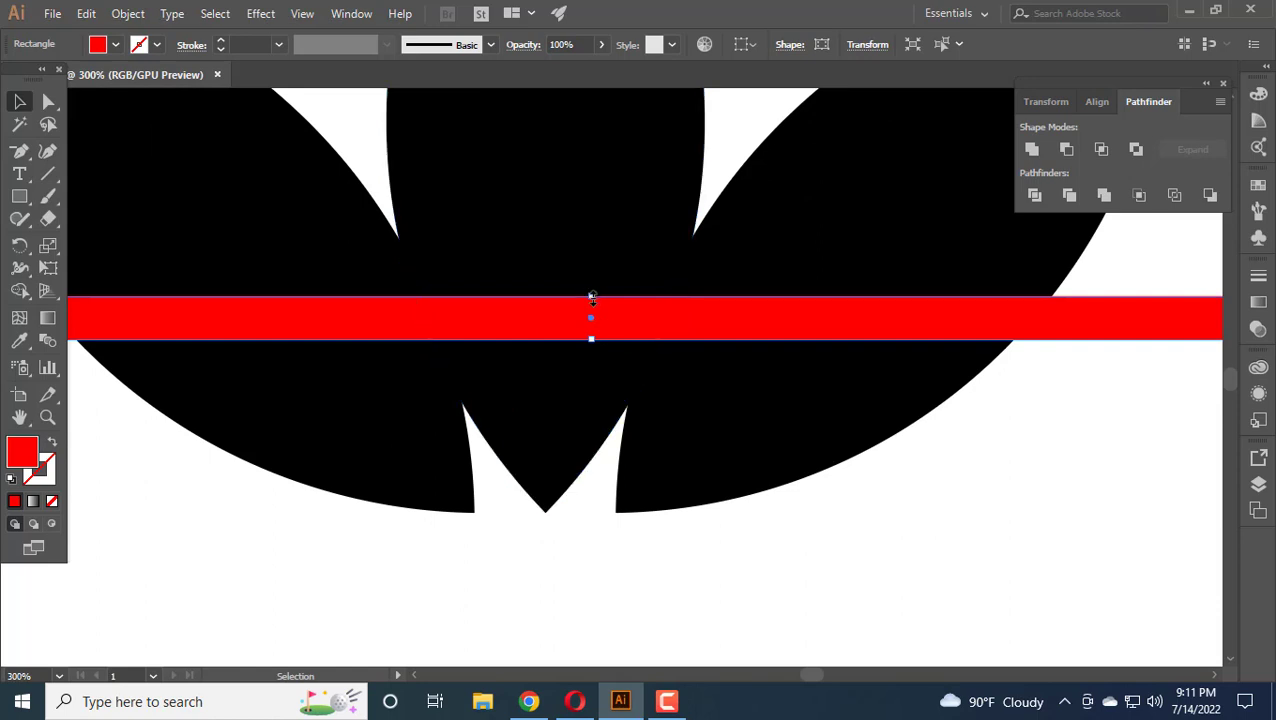
pyautogui.moveTo(591, 295); pyautogui.dragTo(595, 396)
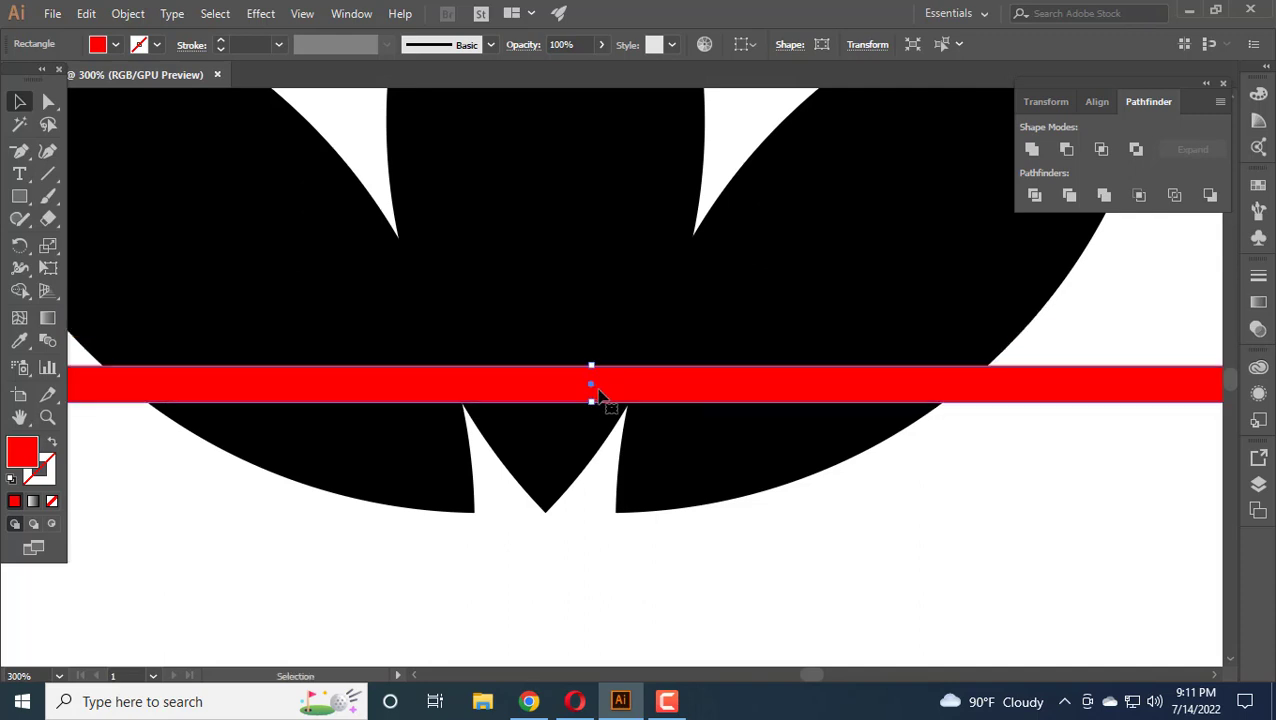
pyautogui.scroll(4, 533, 396)
pyautogui.scroll(1, 521, 433)
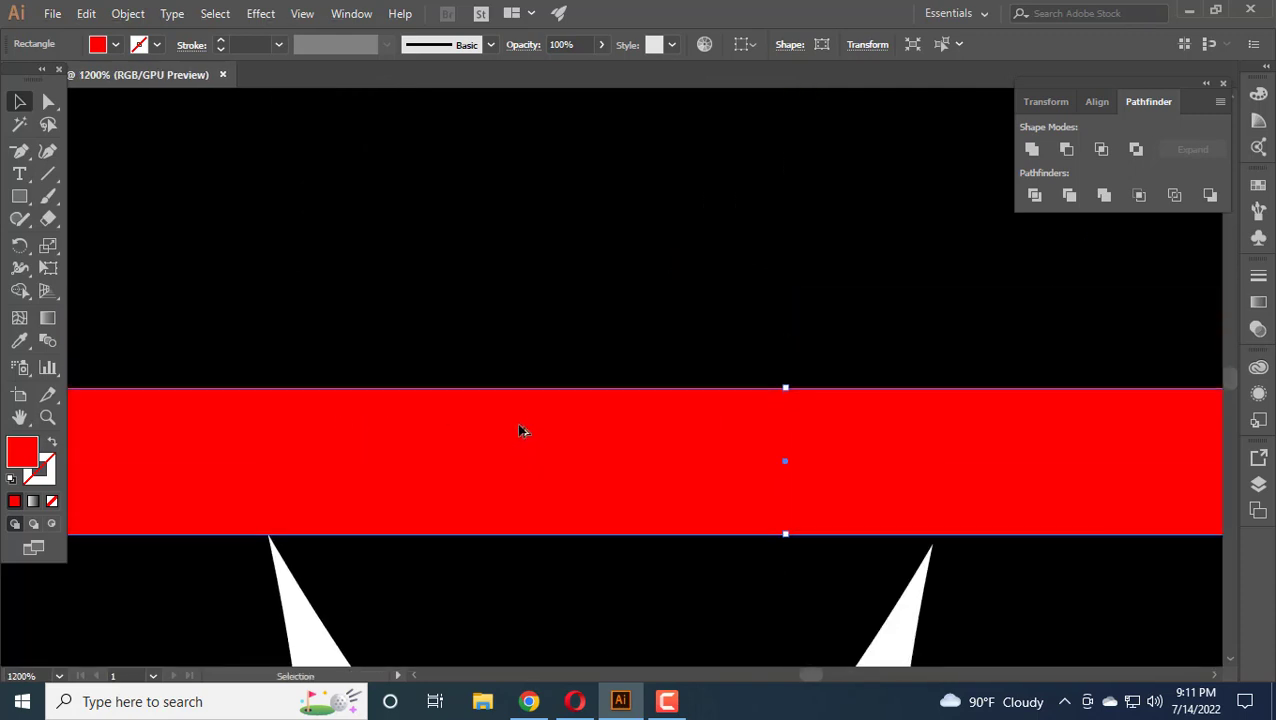
# Duplicate the red strip directly above itself and repeat the duplication three more times to stack five adjoining strips.
pyautogui.scroll(-5, 521, 433)
pyautogui.moveTo(561, 427); pyautogui.dragTo(592, 395)
pyautogui.press('a')
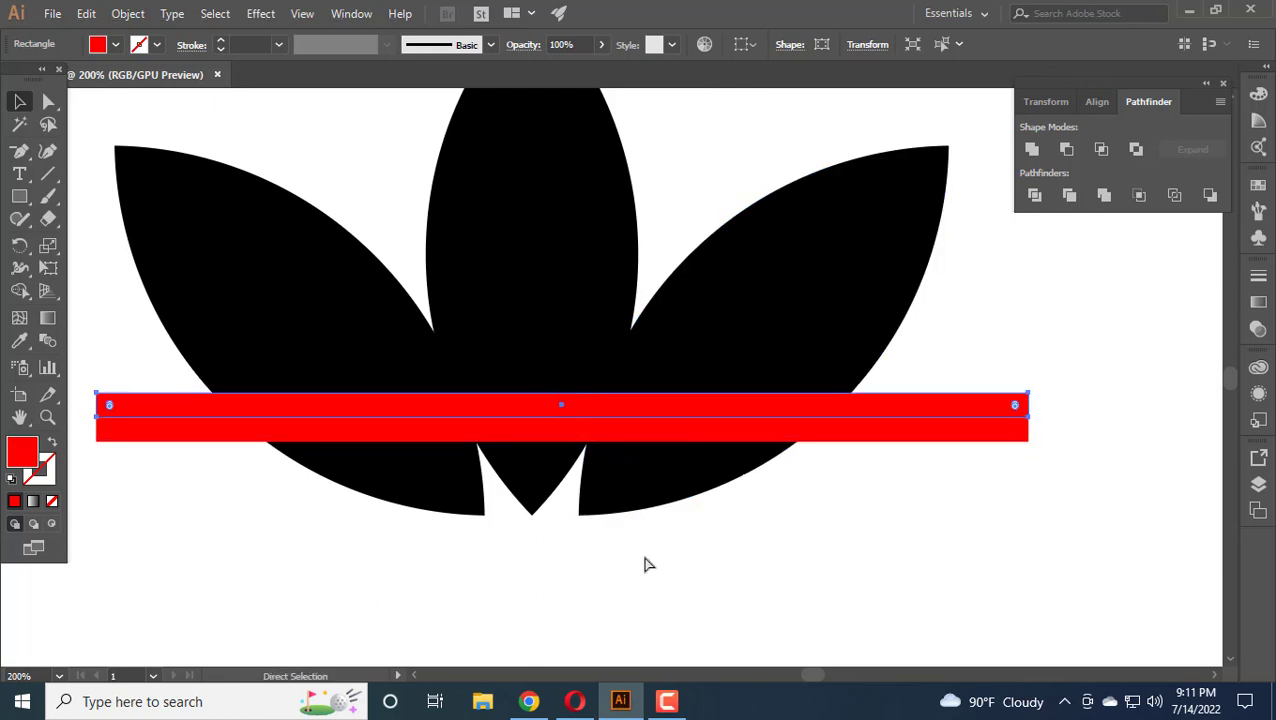
pyautogui.hotkey('ctrl', 'd')
pyautogui.hotkey('ctrl', 'd')
pyautogui.hotkey('ctrl', 'd')
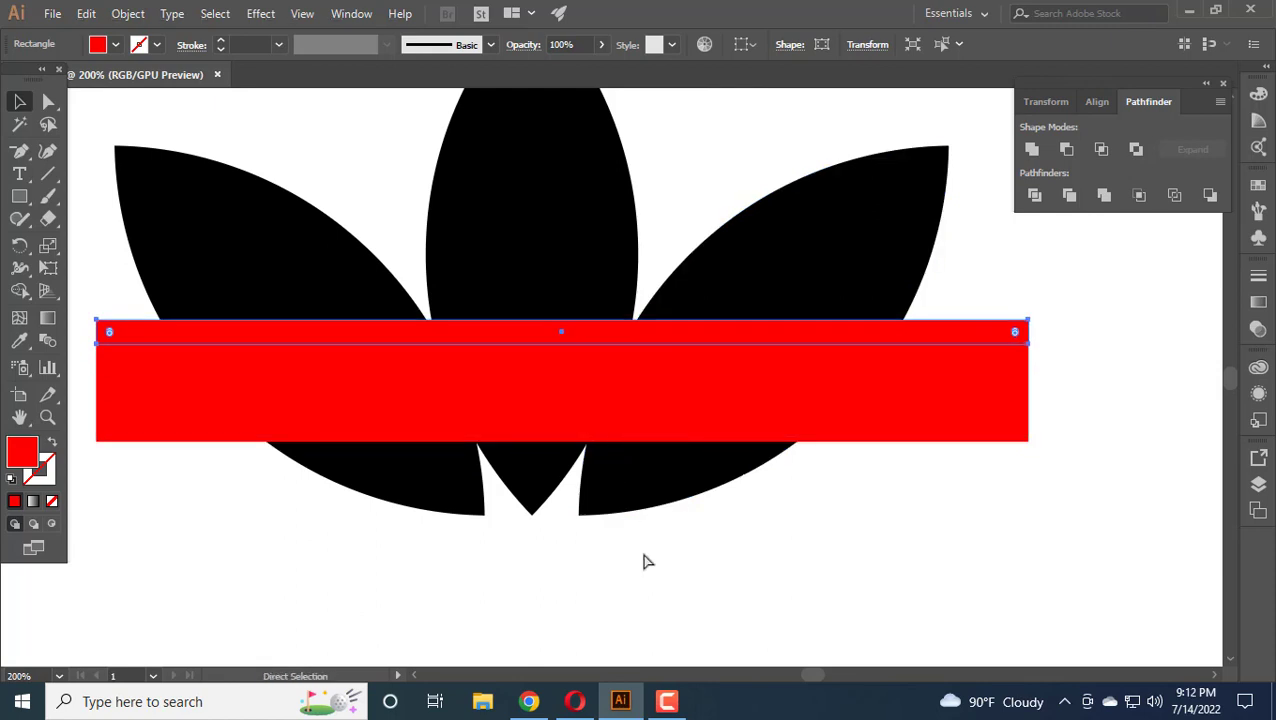
# Delete the second and fourth red strips to leave three evenly spaced stripes across the leaves.
pyautogui.press('v')
pyautogui.click(216, 537)
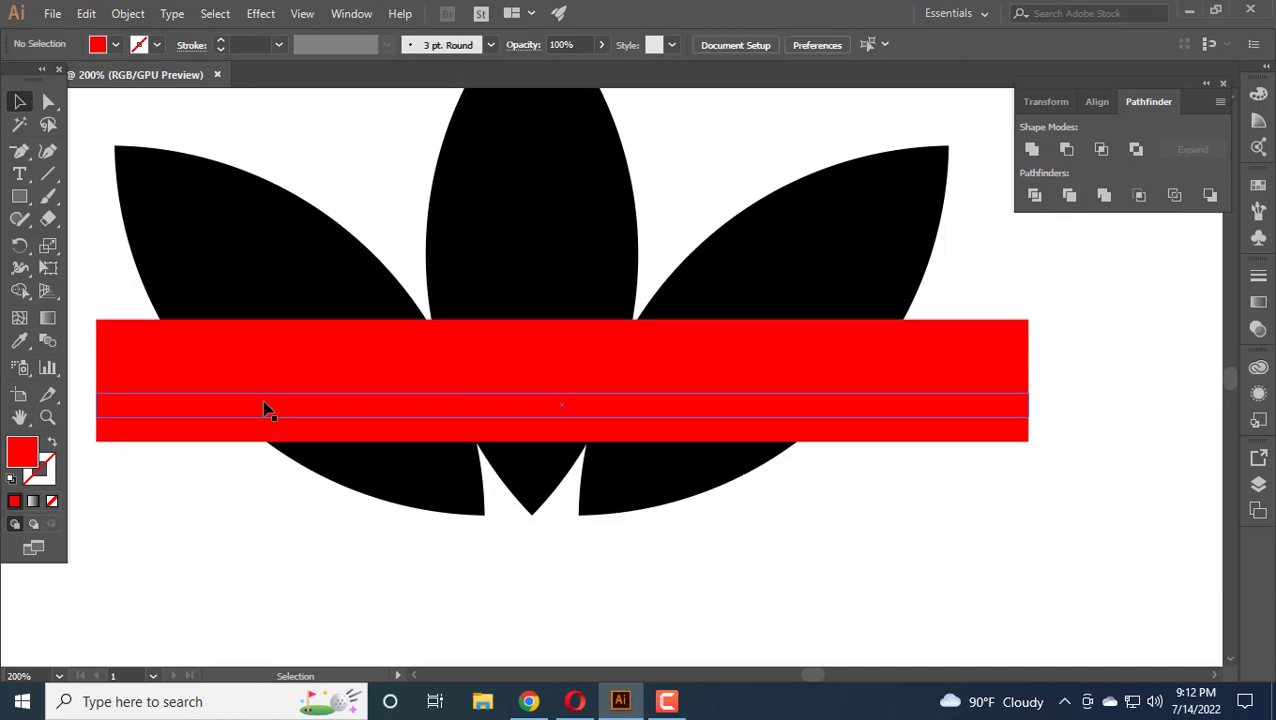
pyautogui.click(266, 410)
pyautogui.press('Delete')
pyautogui.click(318, 362)
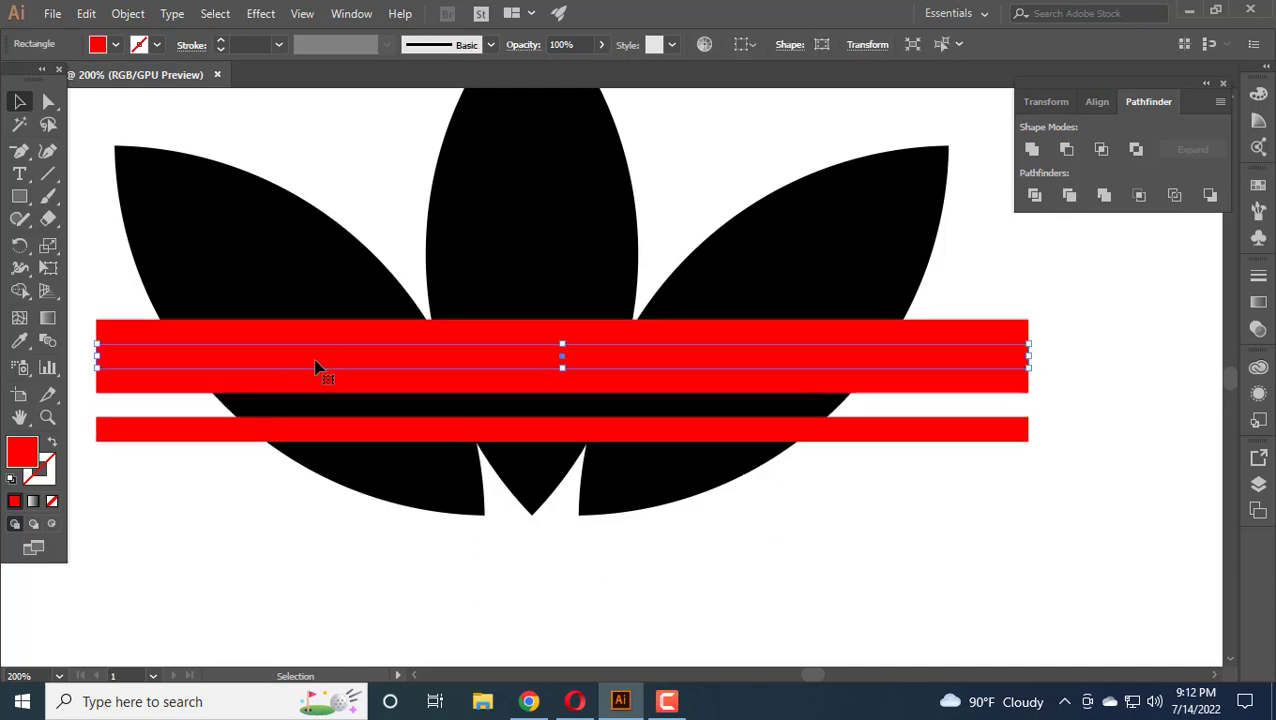
pyautogui.press('Delete')
# Select the three black leaves and enlarge them slightly and proportionally about their common centre.
pyautogui.scroll(1, 516, 466)
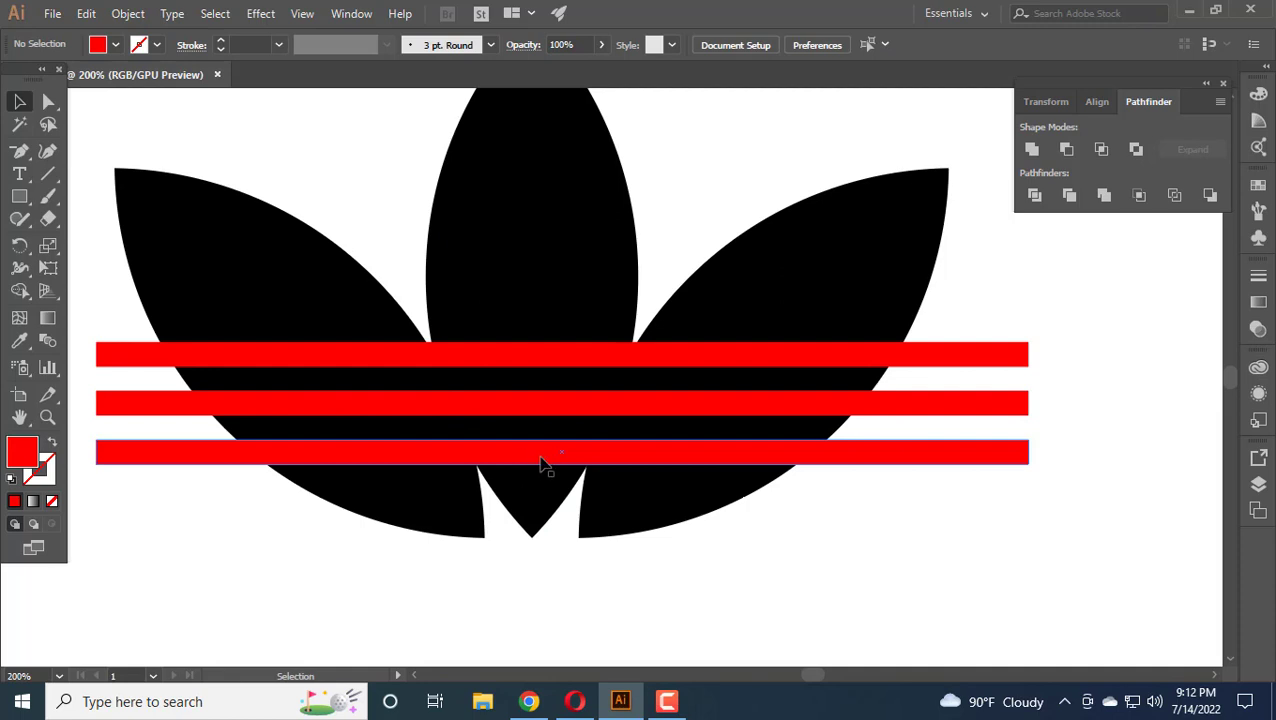
pyautogui.scroll(3, 384, 478)
pyautogui.scroll(-1, 390, 480)
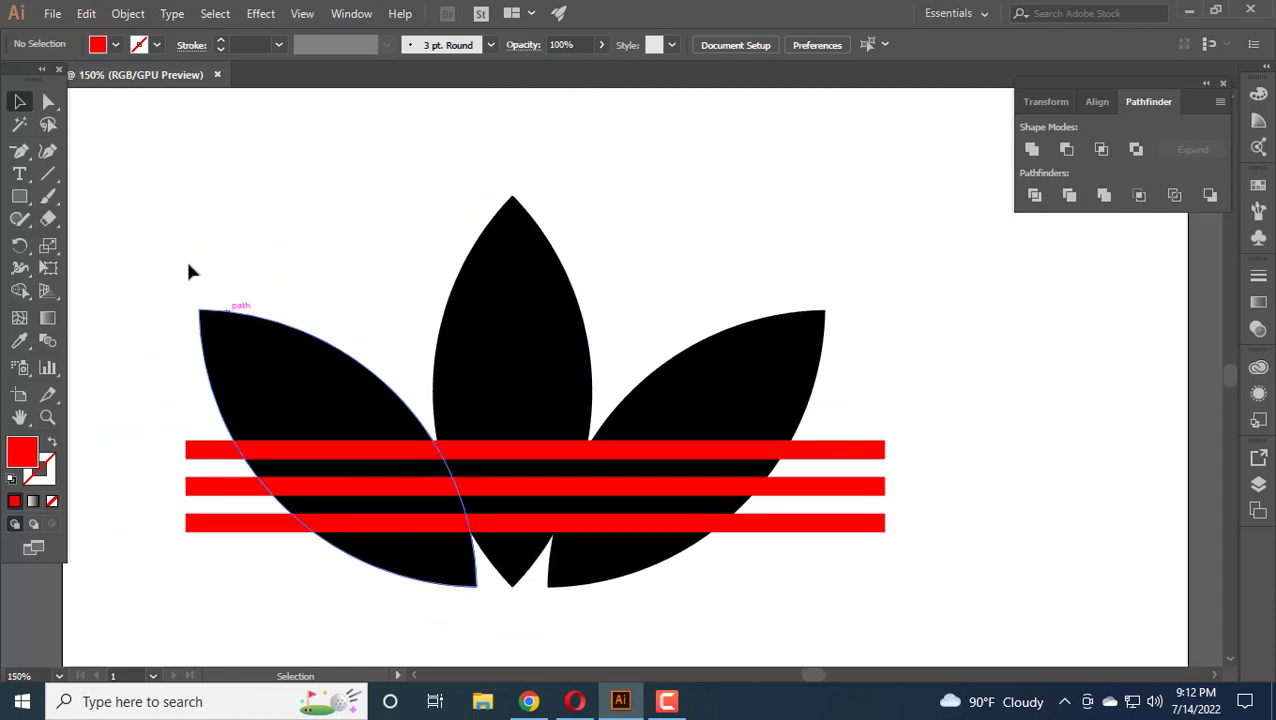
pyautogui.moveTo(192, 271); pyautogui.dragTo(647, 363)
pyautogui.moveTo(513, 197); pyautogui.dragTo(516, 185)
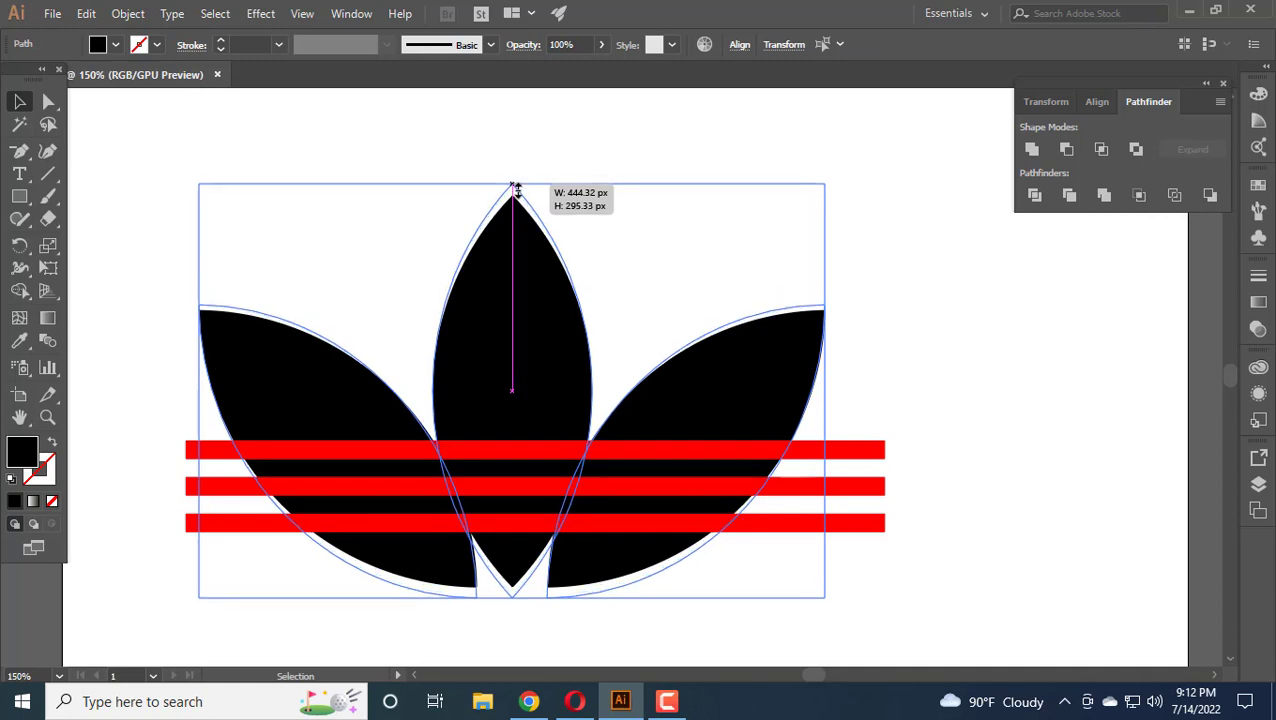
pyautogui.moveTo(516, 186); pyautogui.dragTo(516, 188)
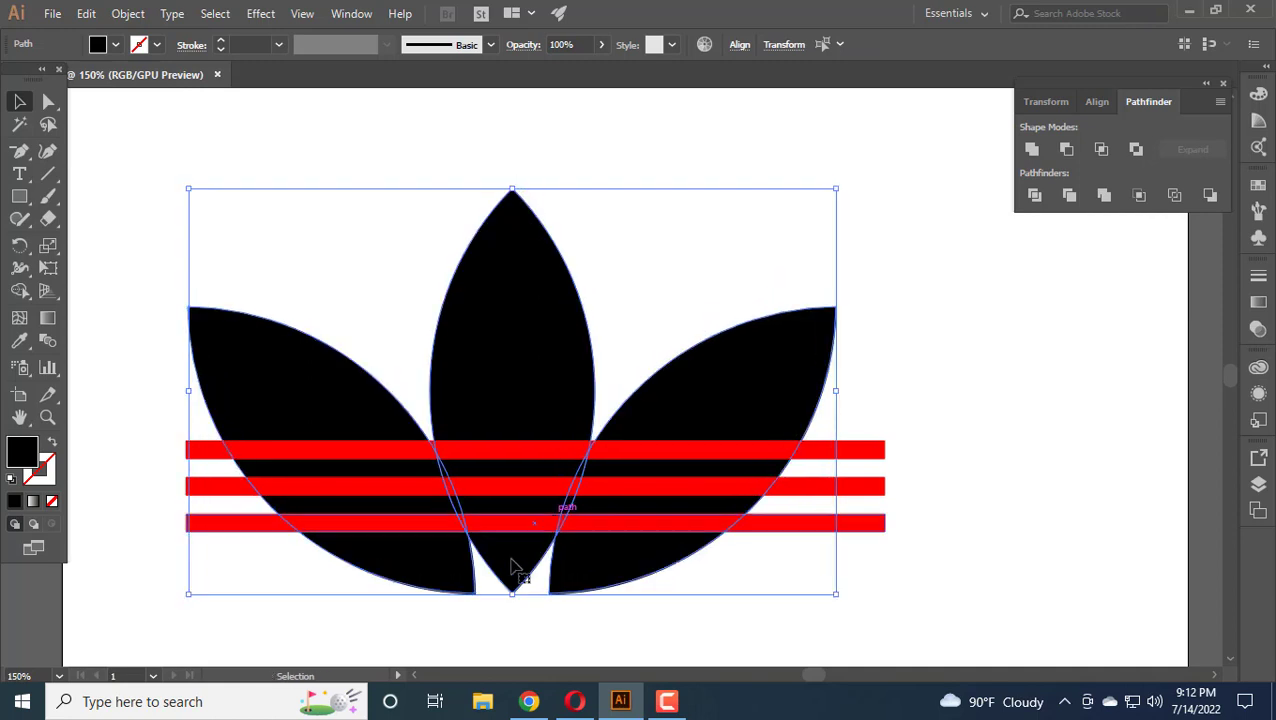
# Nudge the three red stripes down together until the lowest one meets the tops of the gaps between the leaf bases.
pyautogui.scroll(1, 477, 593)
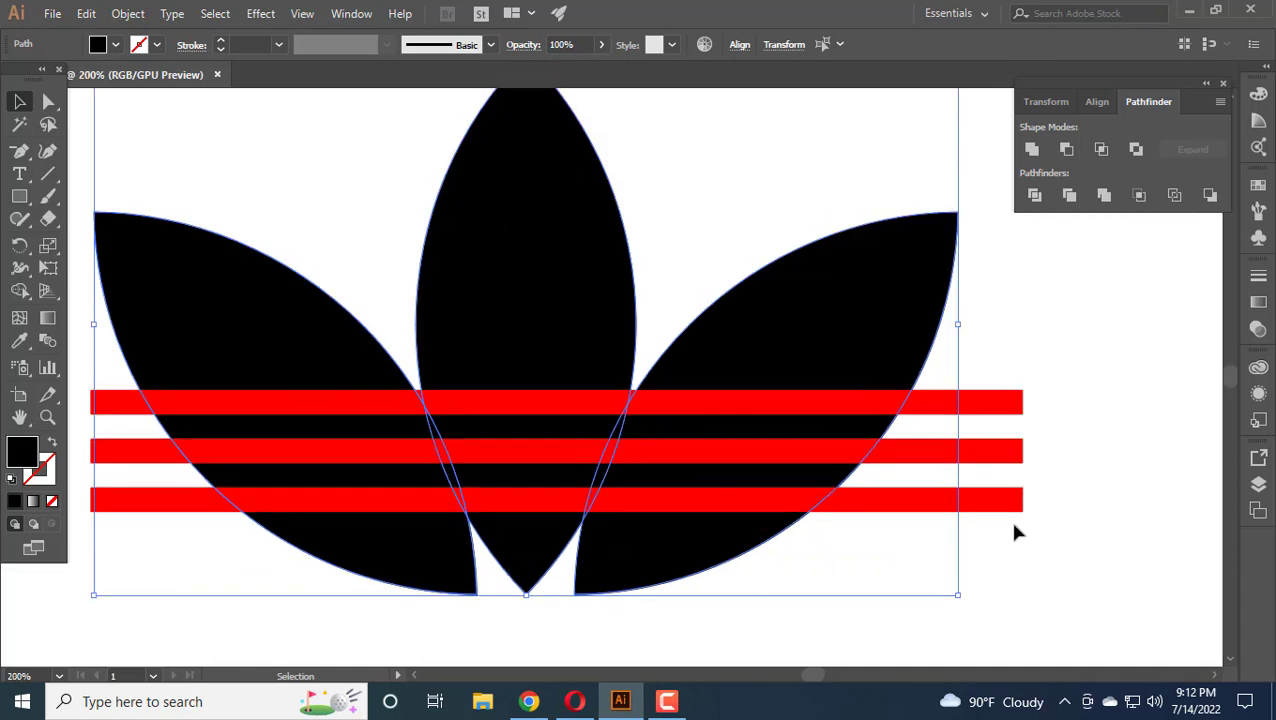
pyautogui.moveTo(1013, 533); pyautogui.dragTo(997, 398)
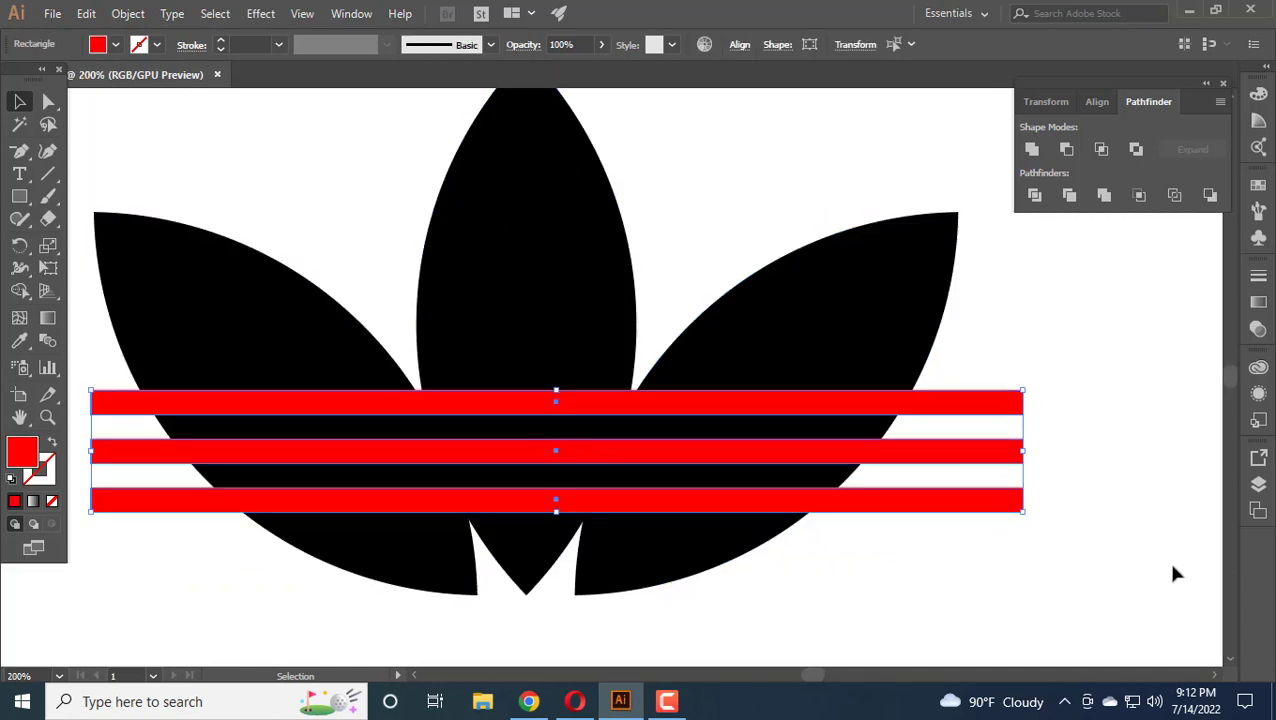
pyautogui.press('Down')
pyautogui.press('Down')
pyautogui.press('Down')
pyautogui.press('Down')
pyautogui.press('Down')
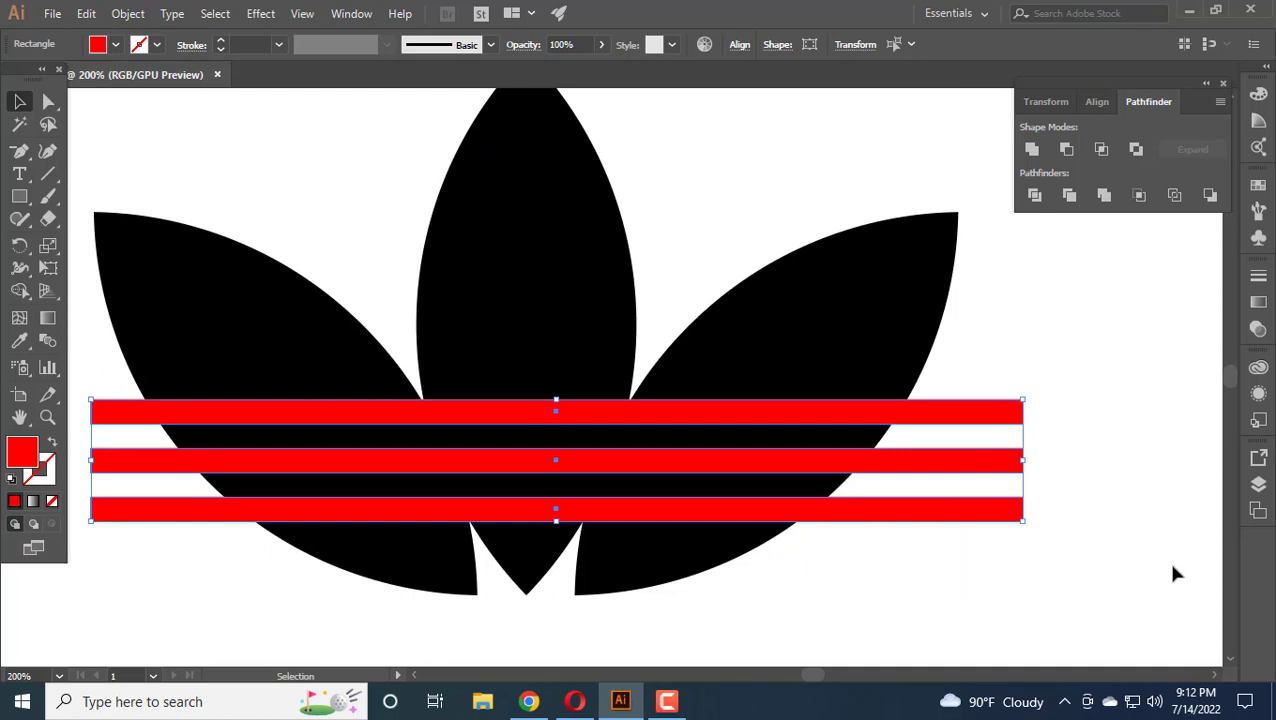
pyautogui.click(1190, 518)
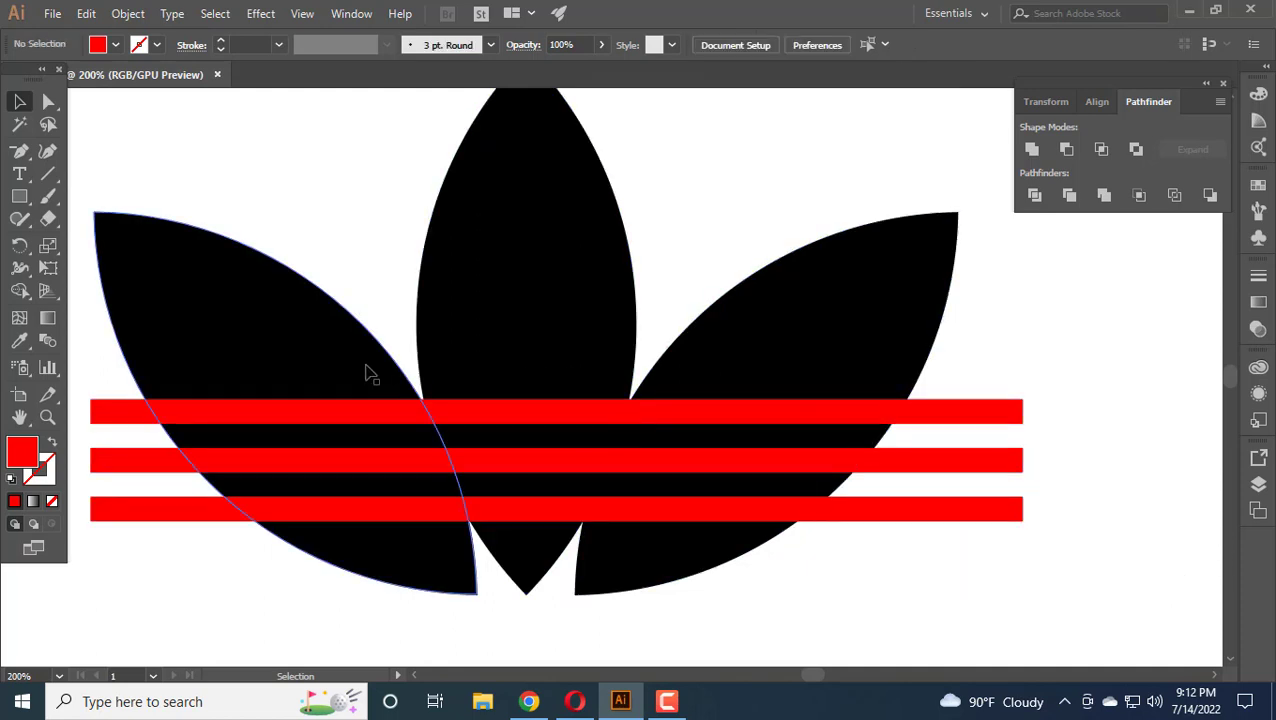
pyautogui.click(367, 370)
pyautogui.scroll(1, 600, 480)
pyautogui.scroll(-2, 700, 540)
pyautogui.click(840, 601)
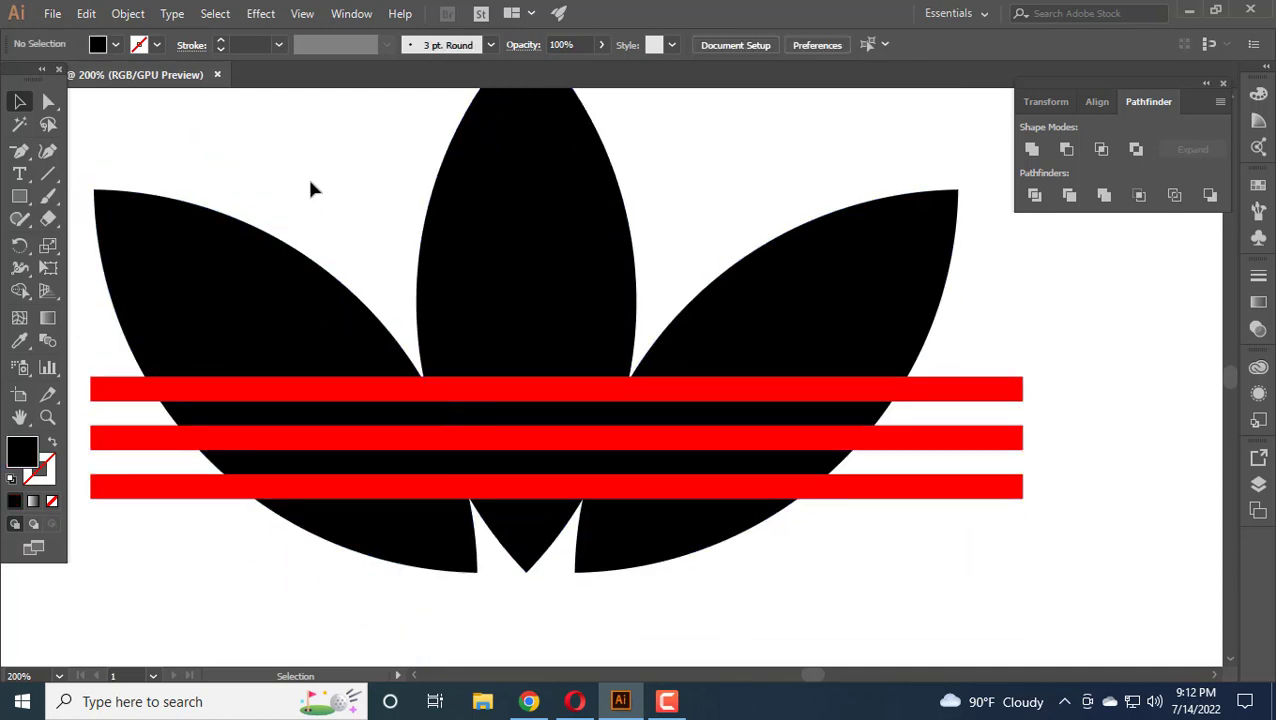
pyautogui.moveTo(310, 180); pyautogui.dragTo(486, 258)
pyautogui.press('Left')
pyautogui.press('Left')
pyautogui.press('Left')
pyautogui.press('Left')
pyautogui.press('Left')
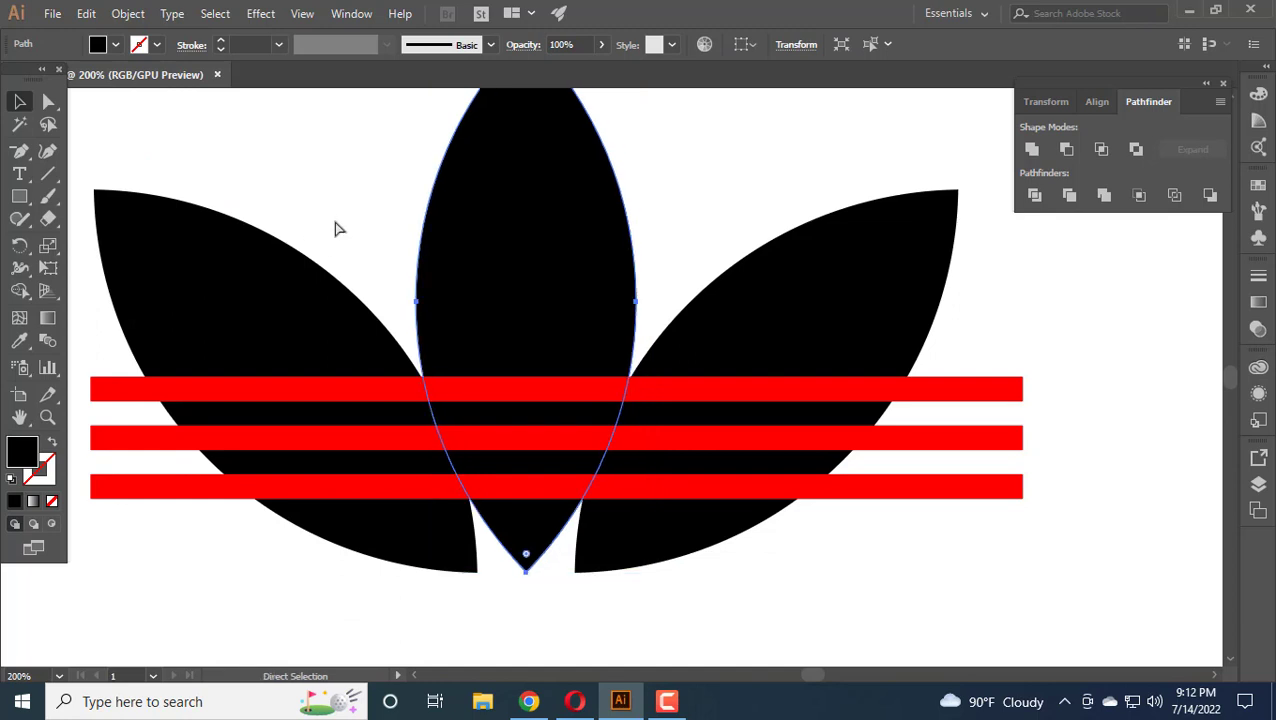
# Select all three leaves again and scale them up a little more about their centre, leaving the stripes as they are.
pyautogui.moveTo(333, 207); pyautogui.dragTo(815, 330)
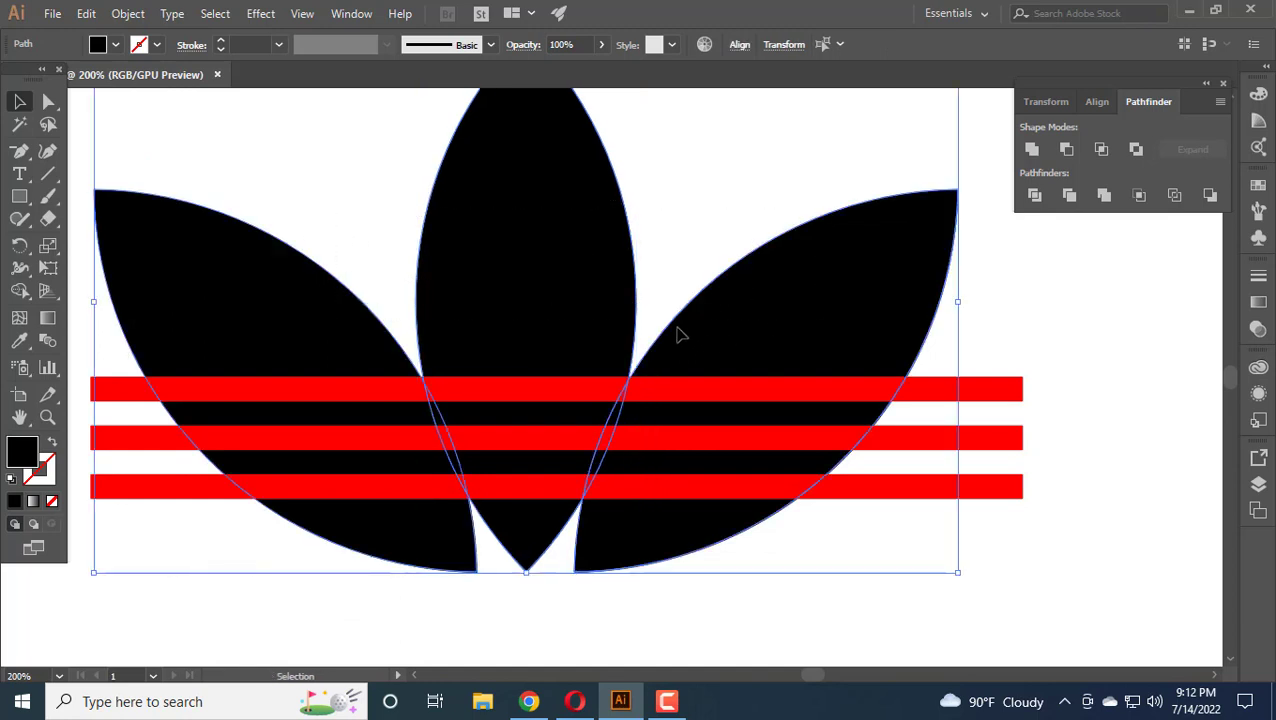
pyautogui.scroll(-2, 678, 335)
pyautogui.moveTo(818, 466); pyautogui.dragTo(826, 472)
pyautogui.scroll(2, 585, 499)
pyautogui.scroll(2, 800, 505)
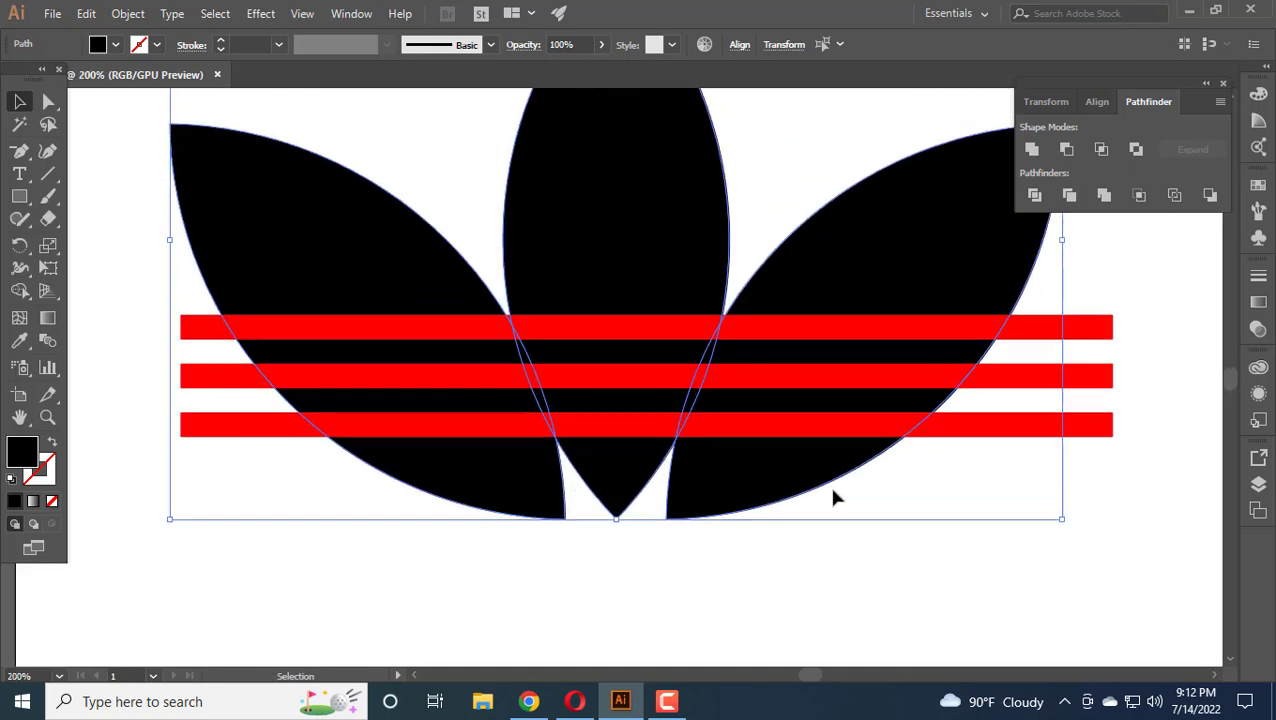
# Realign the three red stripes with the enlarged leaves by nudging them down to the tops of the base gaps.
pyautogui.hscroll(2, 928, 529)
pyautogui.moveTo(985, 320); pyautogui.dragTo(992, 312)
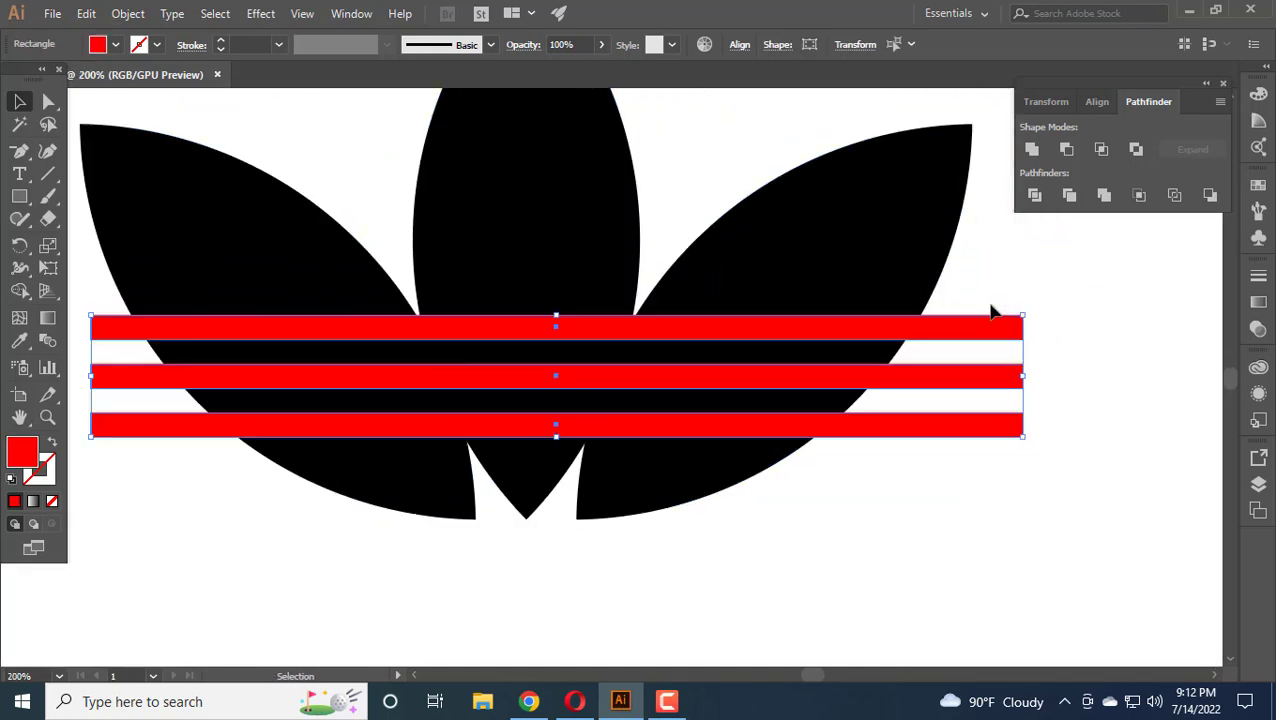
pyautogui.press('Down')
pyautogui.press('Down')
pyautogui.press('Down')
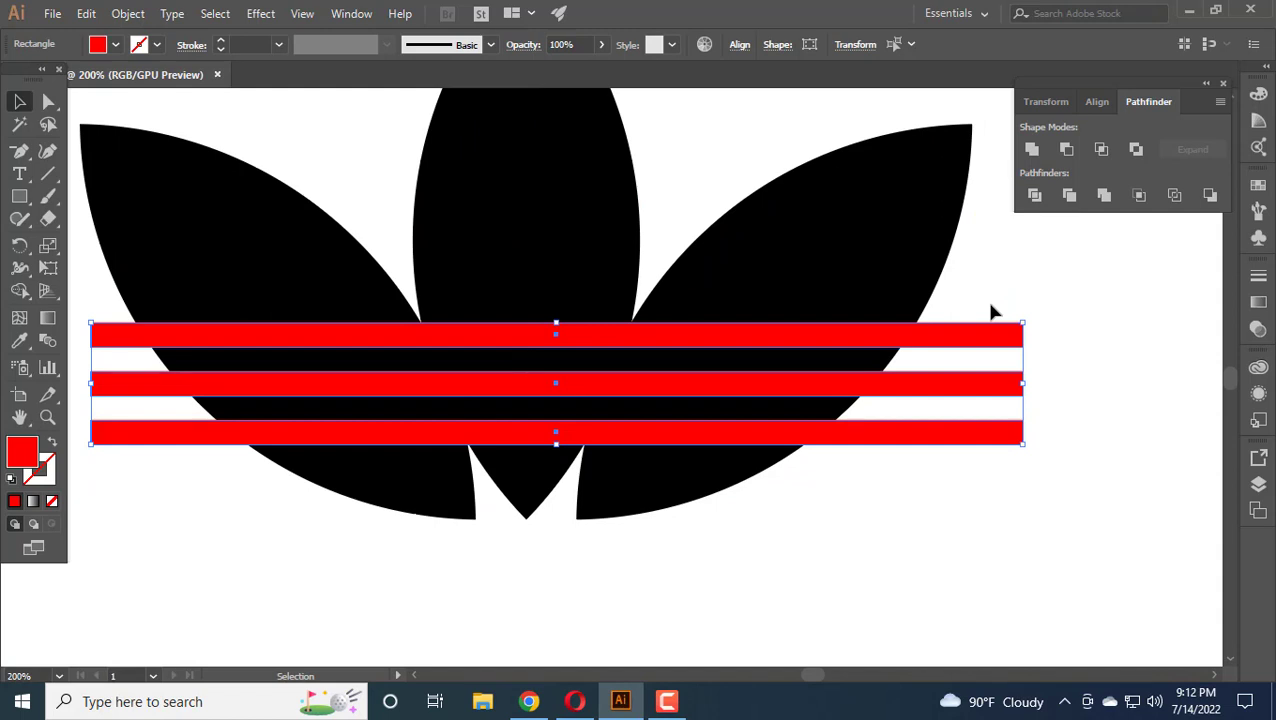
pyautogui.click(288, 593)
# Cut all three red stripes out of the selected leaves with the Shape Builder tool, leaving empty bands.
pyautogui.moveTo(612, 565); pyautogui.dragTo(255, 425)
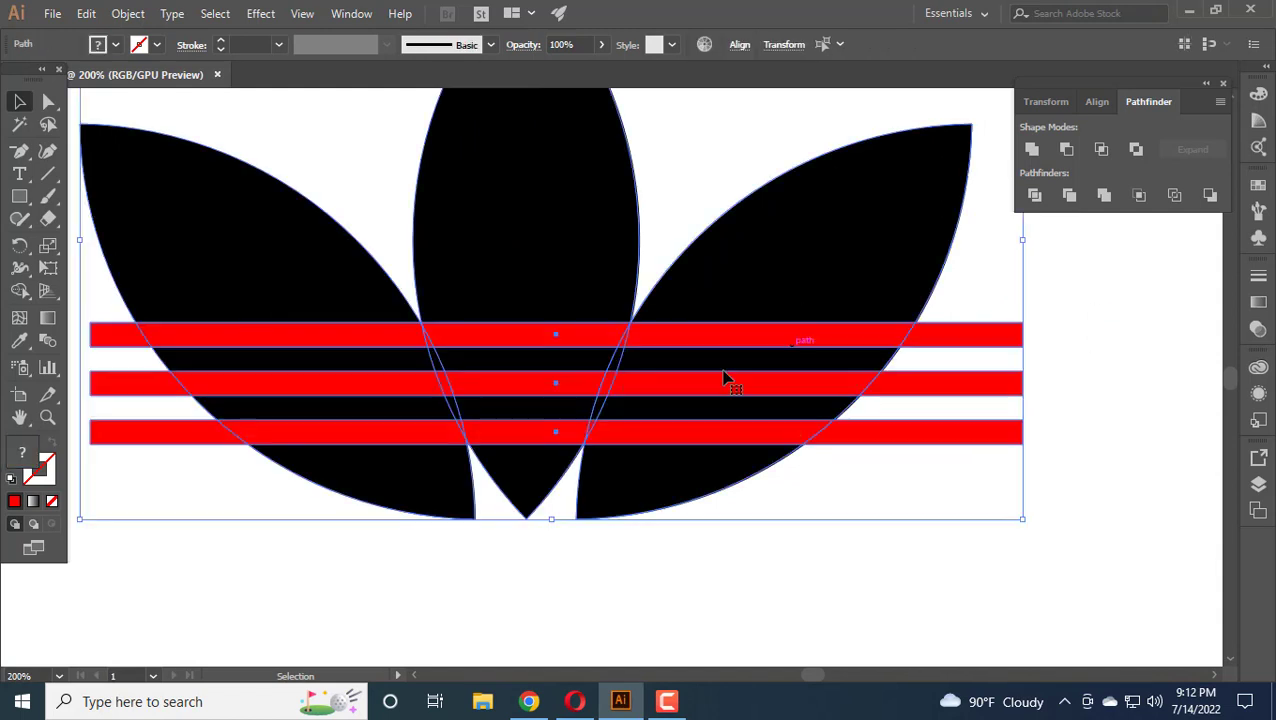
pyautogui.click(19, 343)
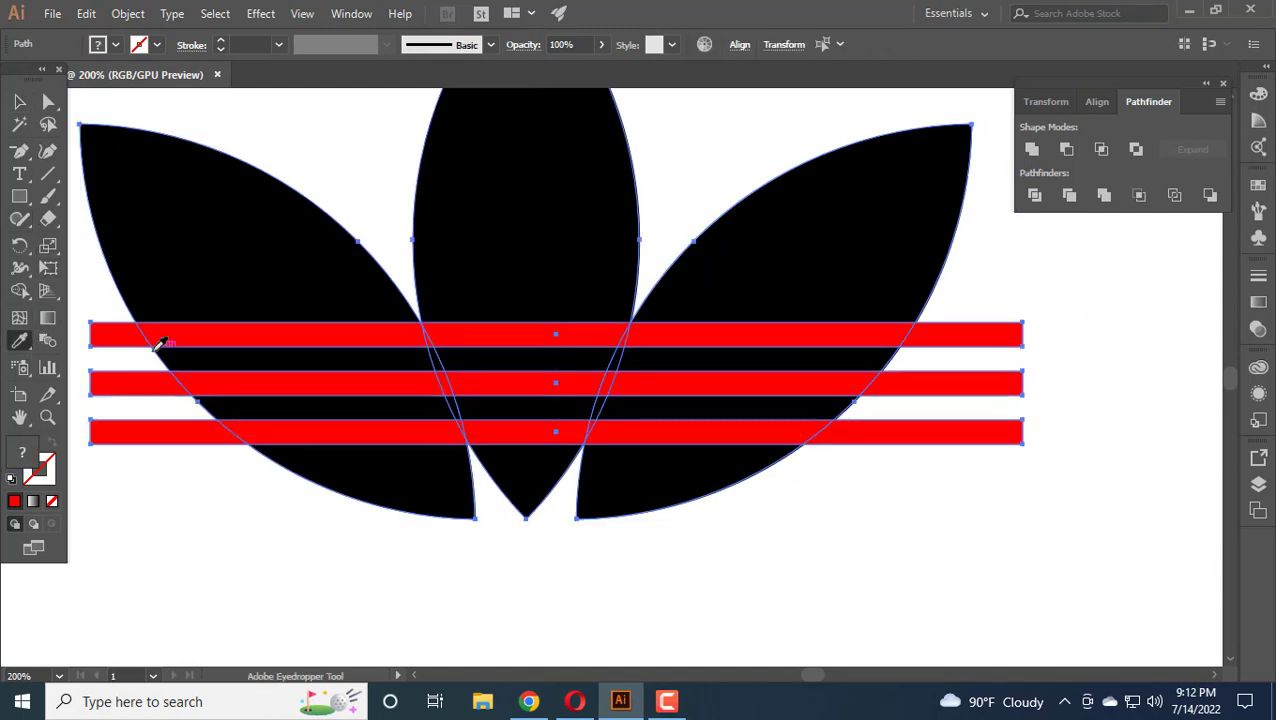
pyautogui.click(19, 290)
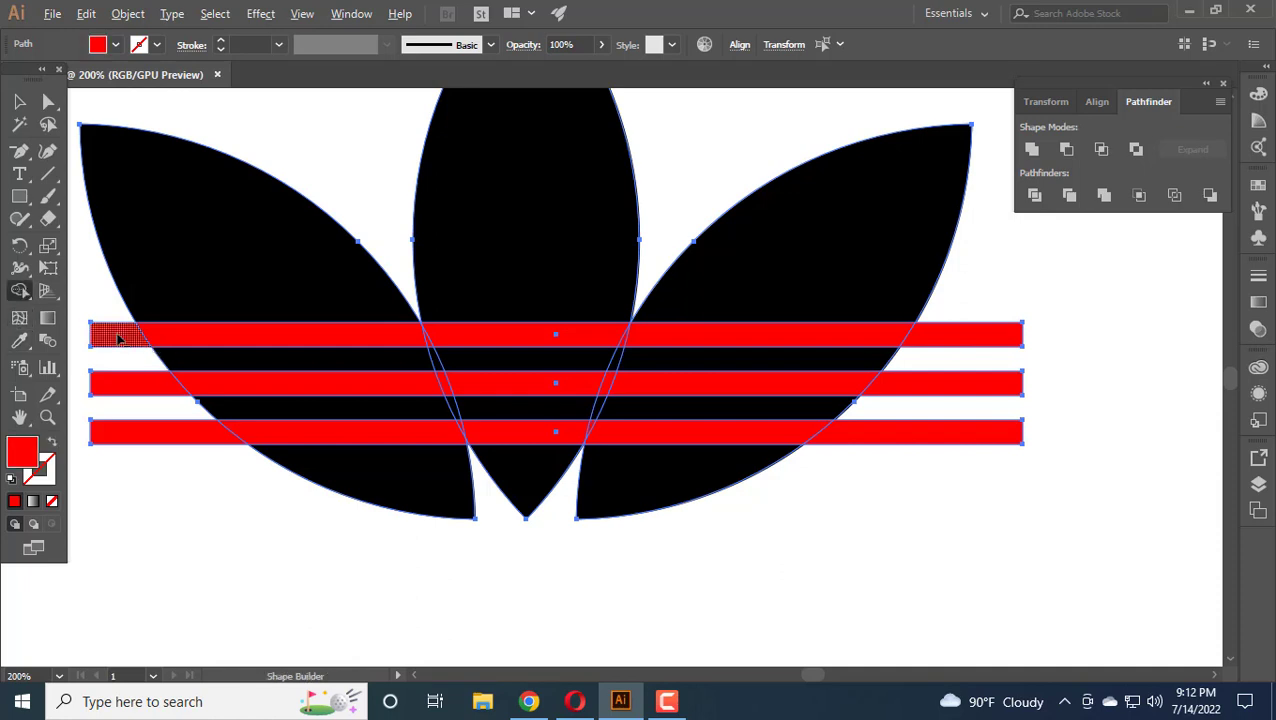
pyautogui.moveTo(145, 341); pyautogui.dragTo(252, 346)
pyautogui.moveTo(387, 338); pyautogui.dragTo(503, 336)
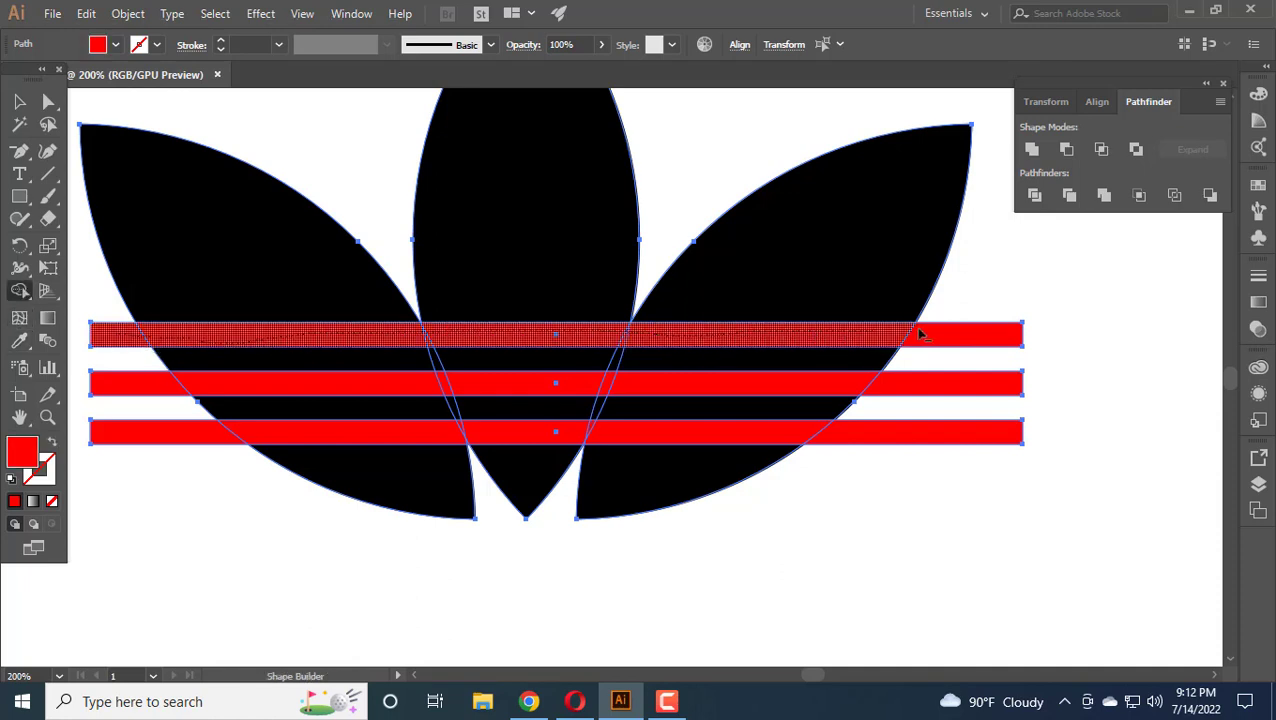
pyautogui.moveTo(921, 334); pyautogui.dragTo(925, 336)
pyautogui.moveTo(905, 399); pyautogui.dragTo(857, 398)
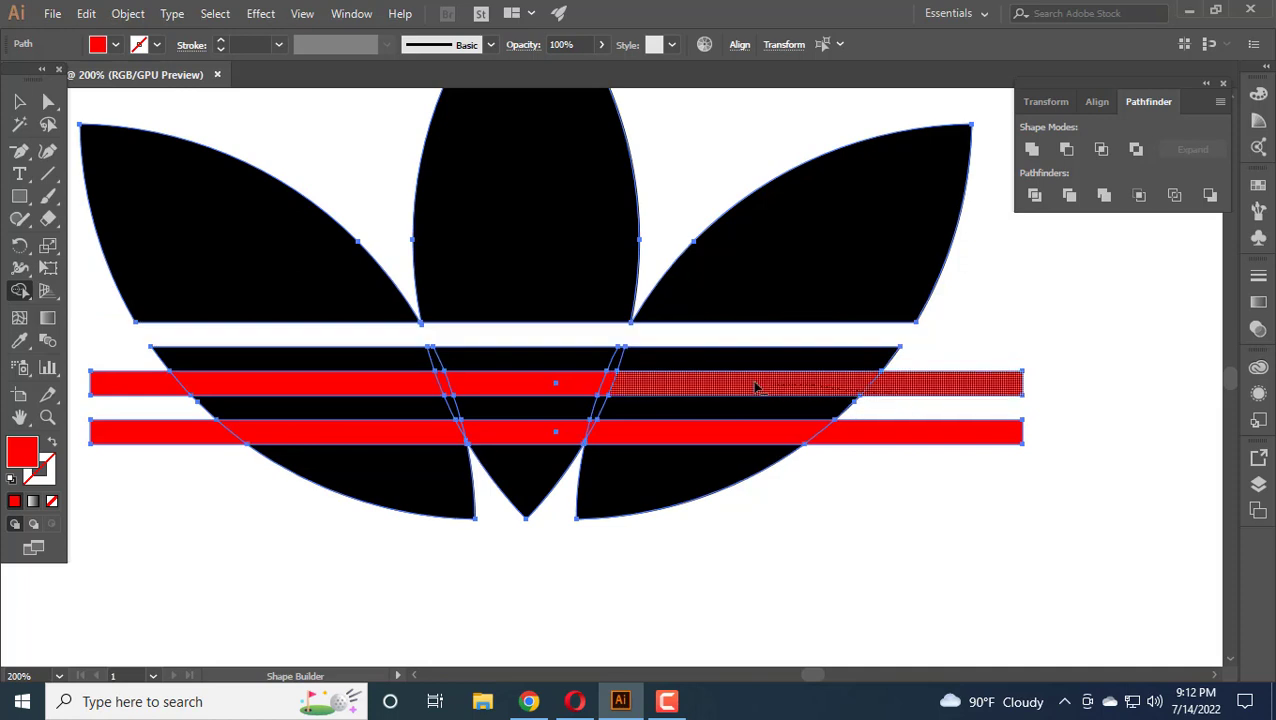
pyautogui.moveTo(470, 388); pyautogui.dragTo(365, 388)
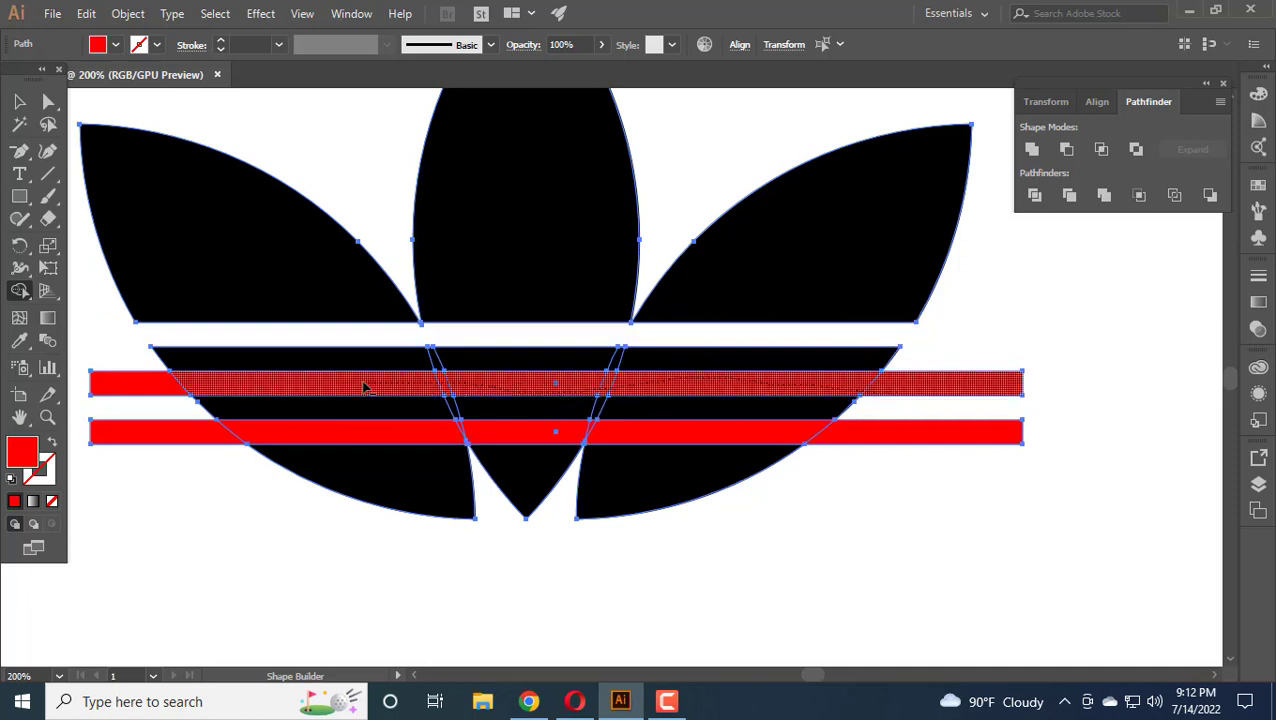
pyautogui.moveTo(139, 398); pyautogui.dragTo(229, 427)
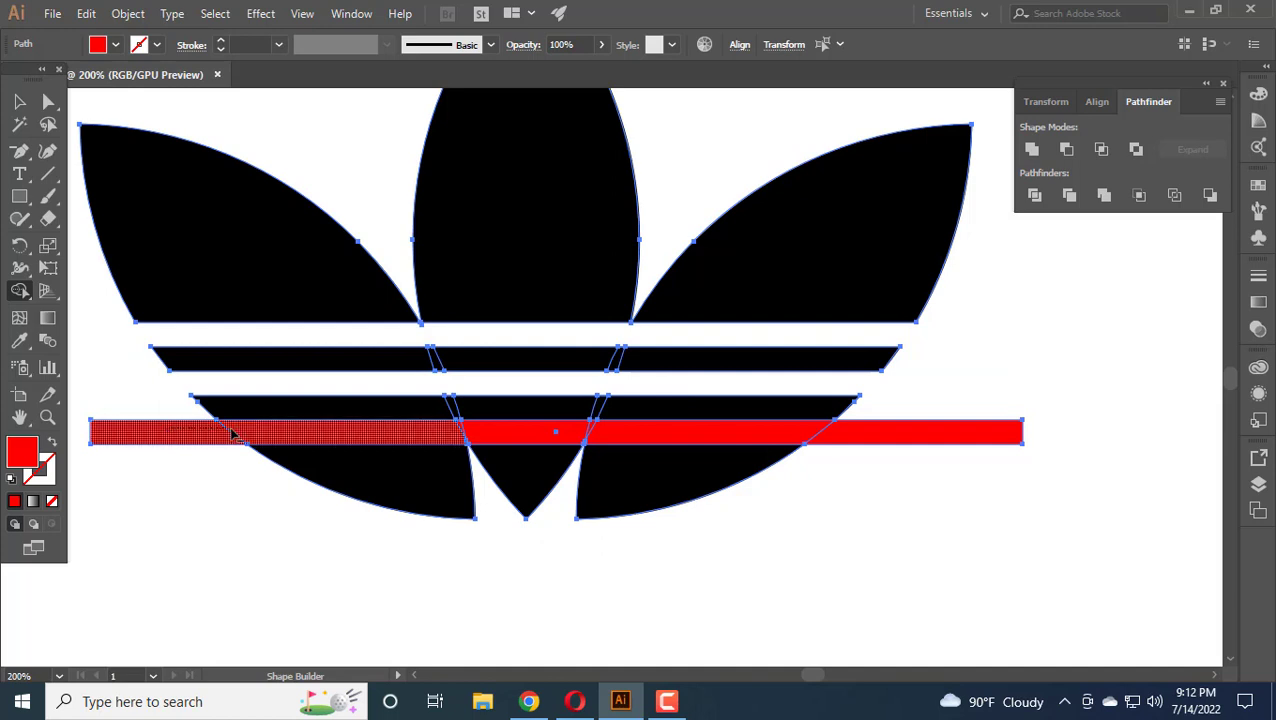
pyautogui.moveTo(591, 434)
pyautogui.mouseDown()
pyautogui.moveTo(854, 441)
pyautogui.moveTo(843, 444)
pyautogui.mouseUp()
pyautogui.scroll(1, 512, 434)
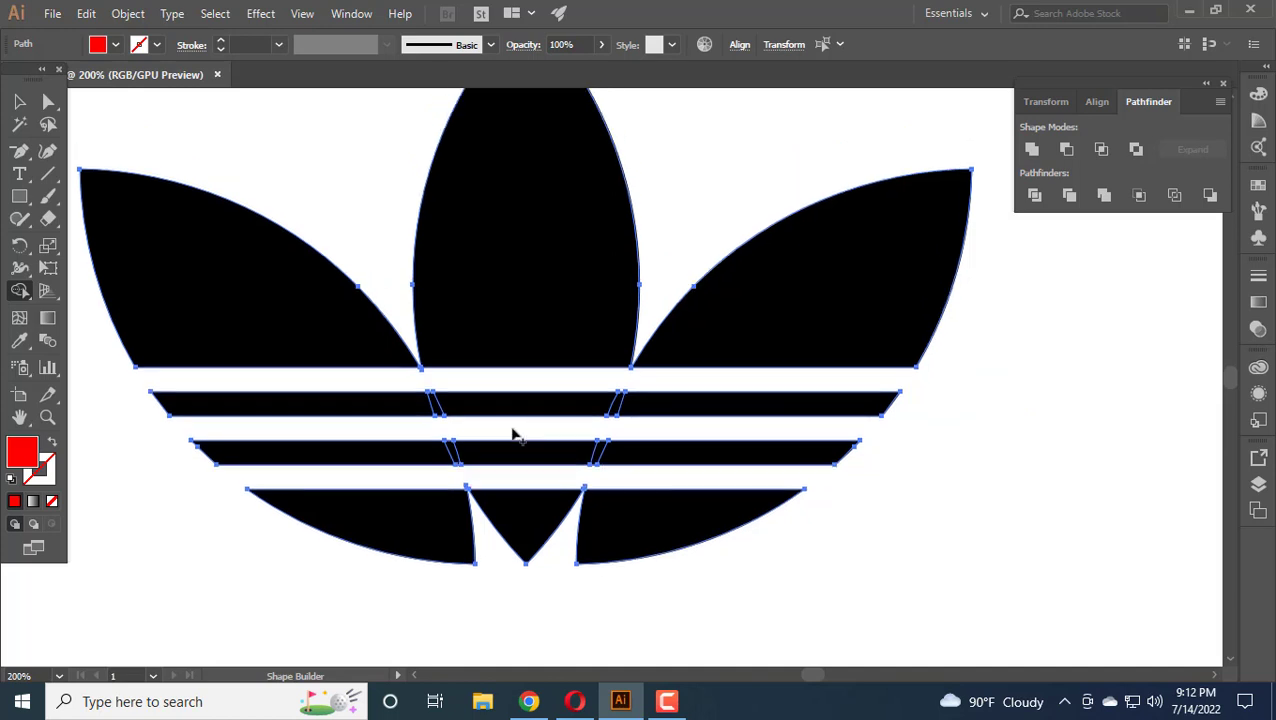
pyautogui.click(19, 101)
pyautogui.click(210, 135)
# Select all the black pieces of the striped trefoil and group them.
pyautogui.scroll(-3, 256, 228)
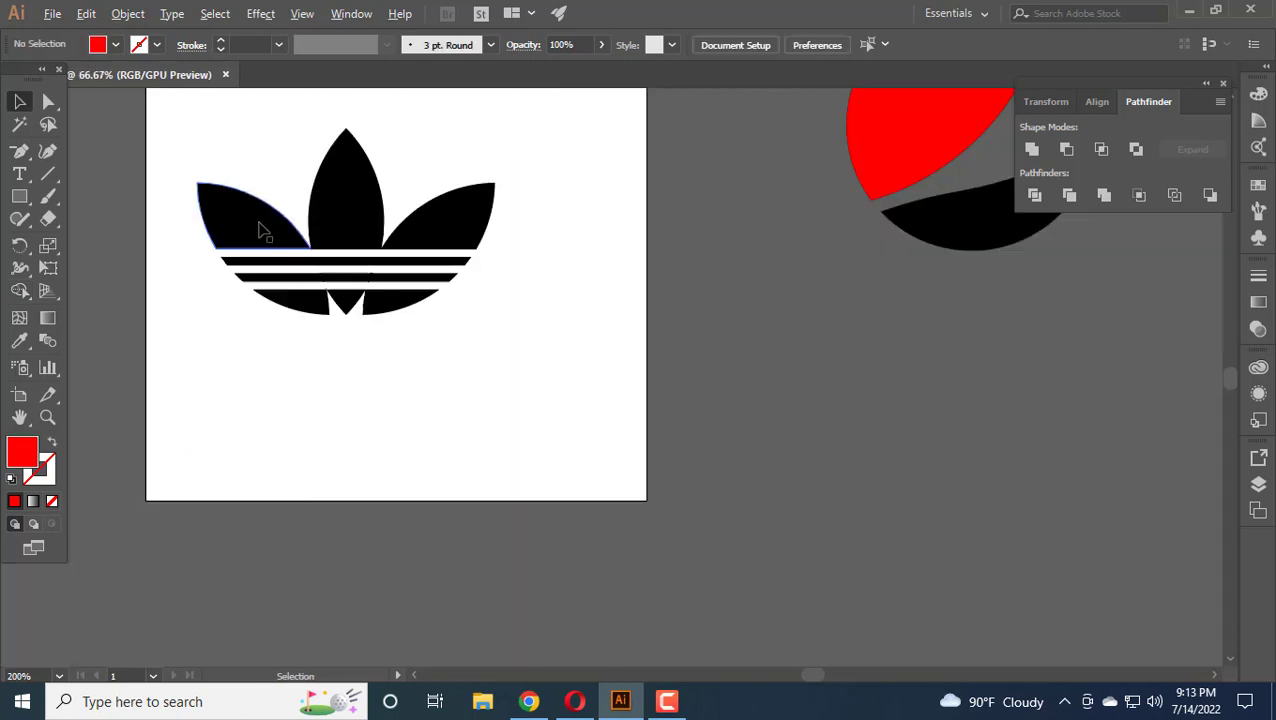
pyautogui.hscroll(-2, 228, 285)
pyautogui.scroll(1, 228, 285)
pyautogui.scroll(1, 325, 353)
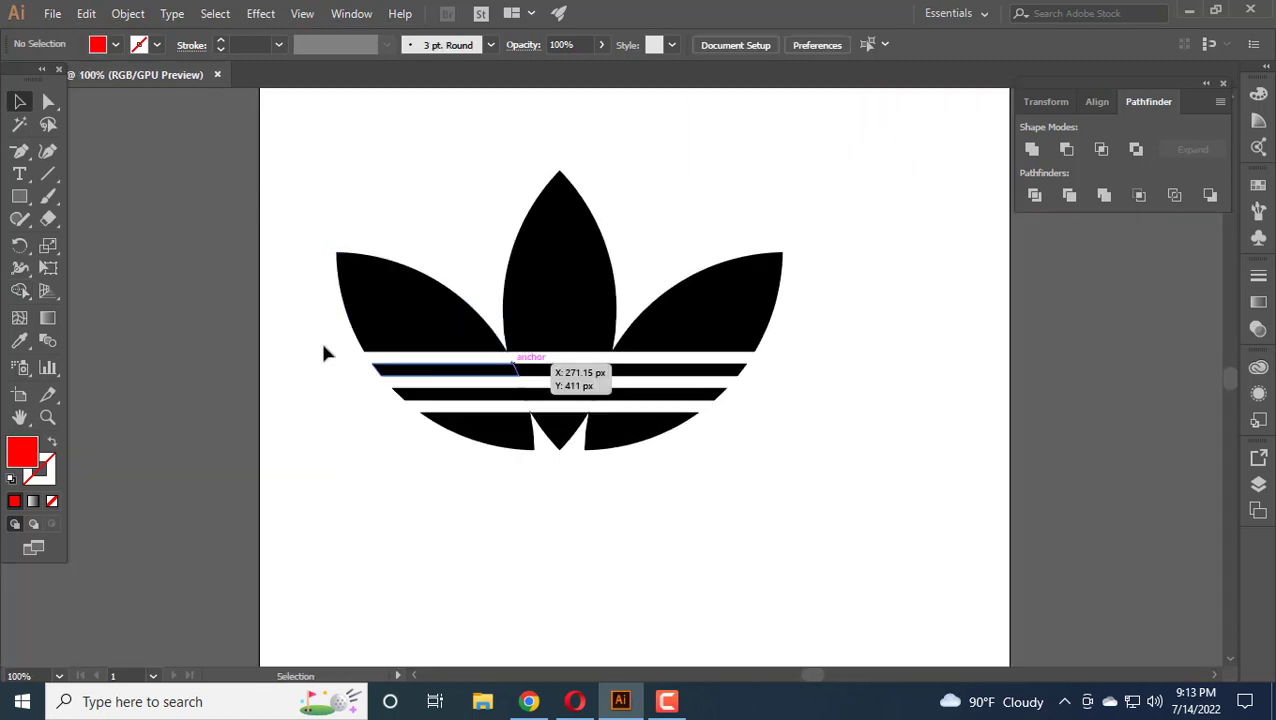
pyautogui.hscroll(-2, 399, 400)
pyautogui.scroll(-1, 399, 401)
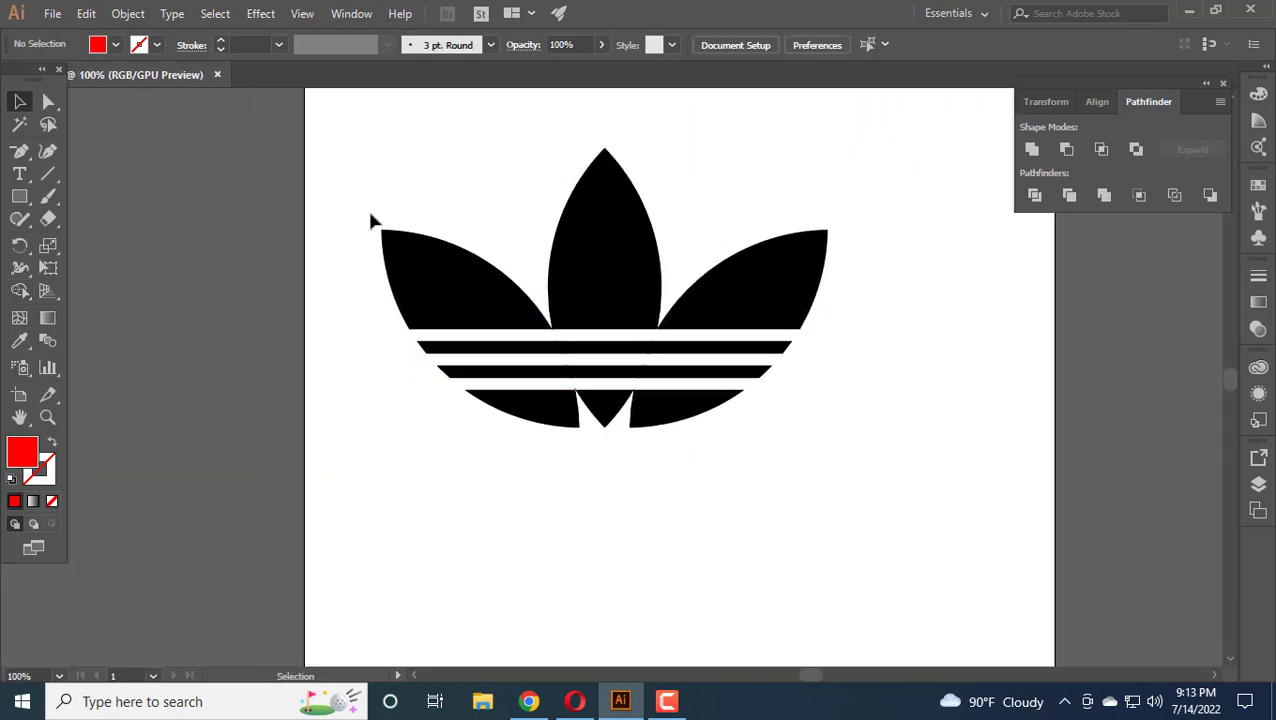
pyautogui.moveTo(363, 197); pyautogui.dragTo(669, 468)
pyautogui.rightClick(585, 246)
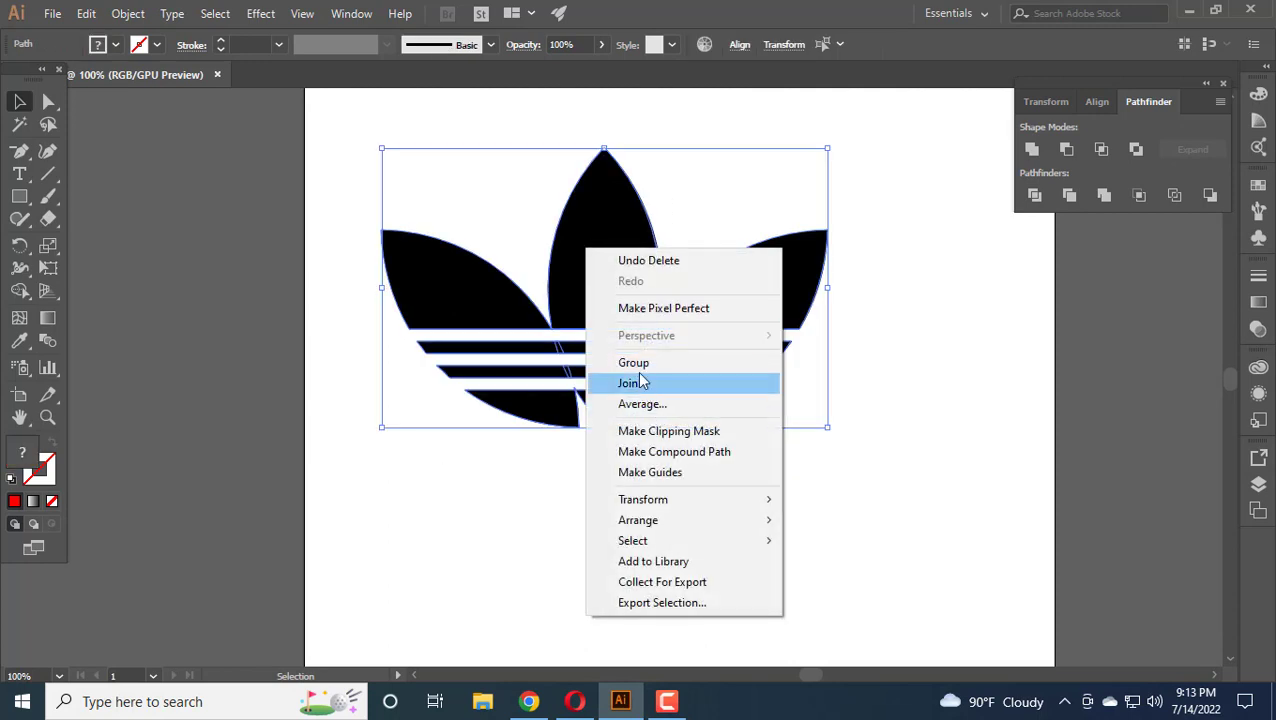
pyautogui.click(637, 362)
# Reposition the grouped logo on the artboard, slightly left of its horizontal centre.
pyautogui.moveTo(812, 390); pyautogui.dragTo(722, 430)
pyautogui.hscroll(3, 722, 430)
pyautogui.moveTo(603, 393); pyautogui.dragTo(661, 336)
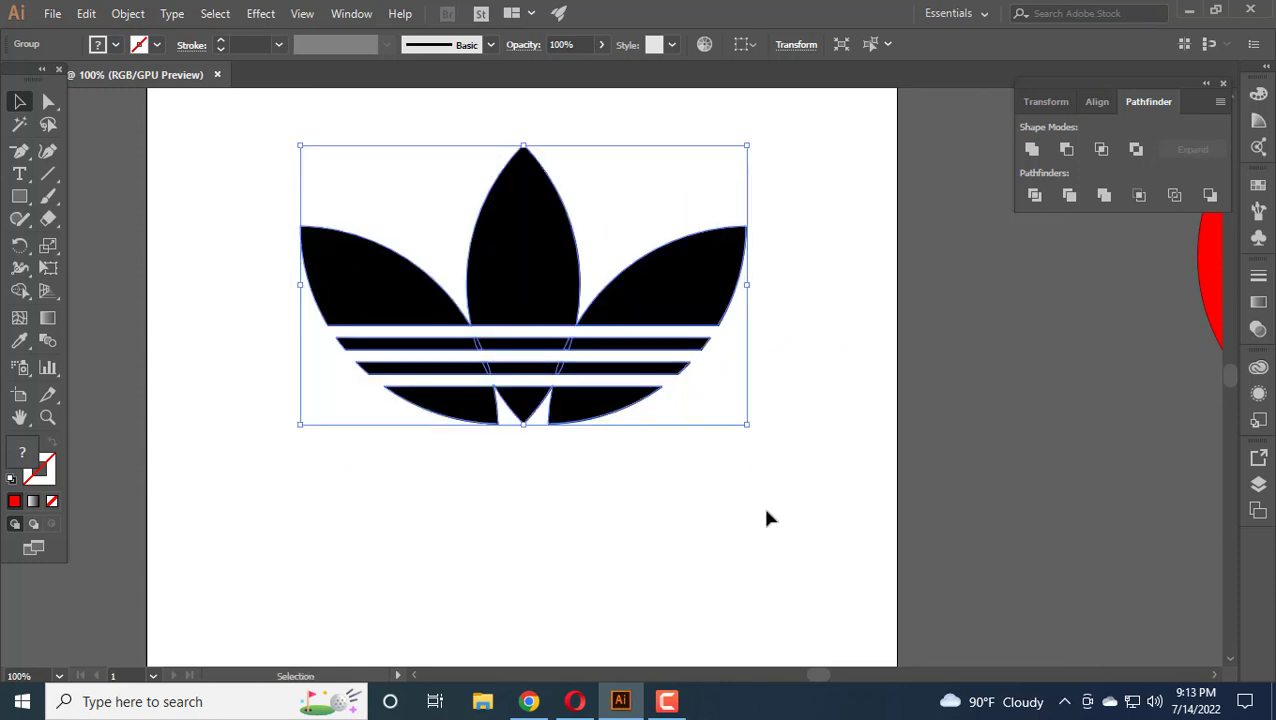
pyautogui.click(762, 503)
pyautogui.hscroll(-1, 596, 505)
pyautogui.scroll(2, 540, 497)
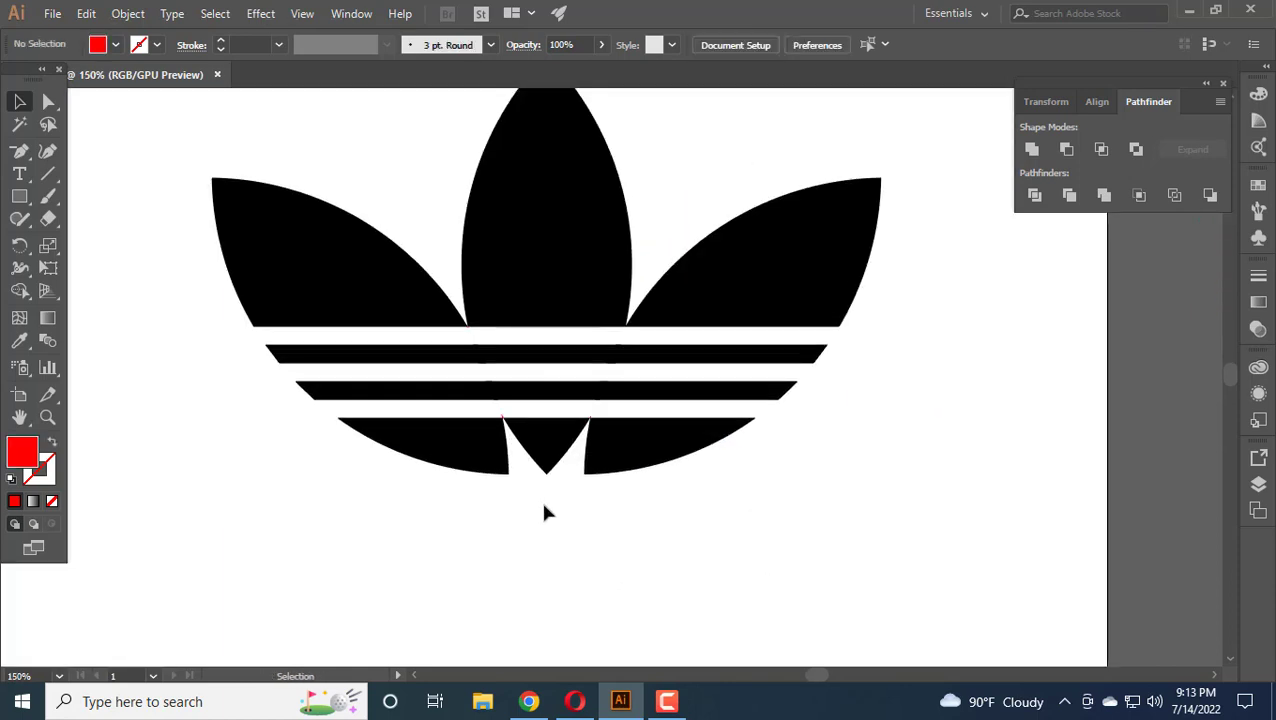
pyautogui.moveTo(627, 384)
pyautogui.mouseDown()
pyautogui.moveTo(621, 292)
pyautogui.moveTo(712, 402)
pyautogui.moveTo(646, 384)
pyautogui.mouseUp()
pyautogui.click(932, 533)
# Add the text "adidas" at 72 pt near the lower-left edge of the trefoil.
pyautogui.click(19, 174)
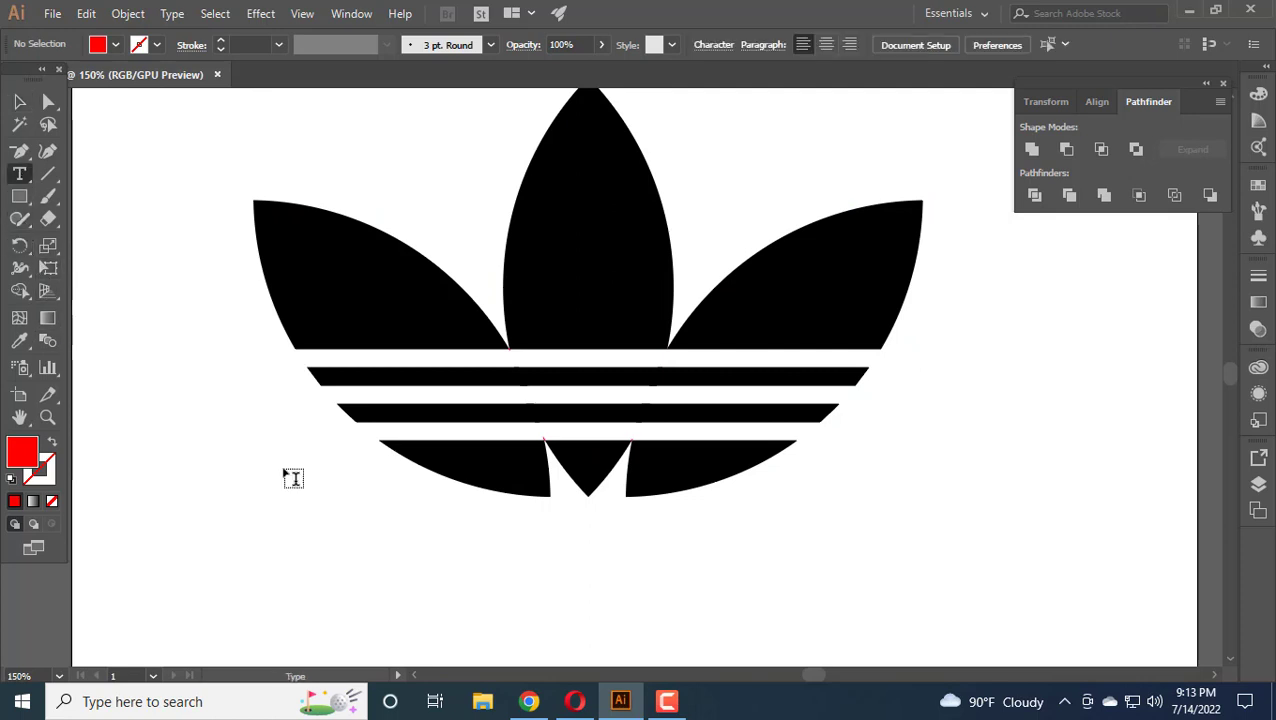
pyautogui.click(284, 543)
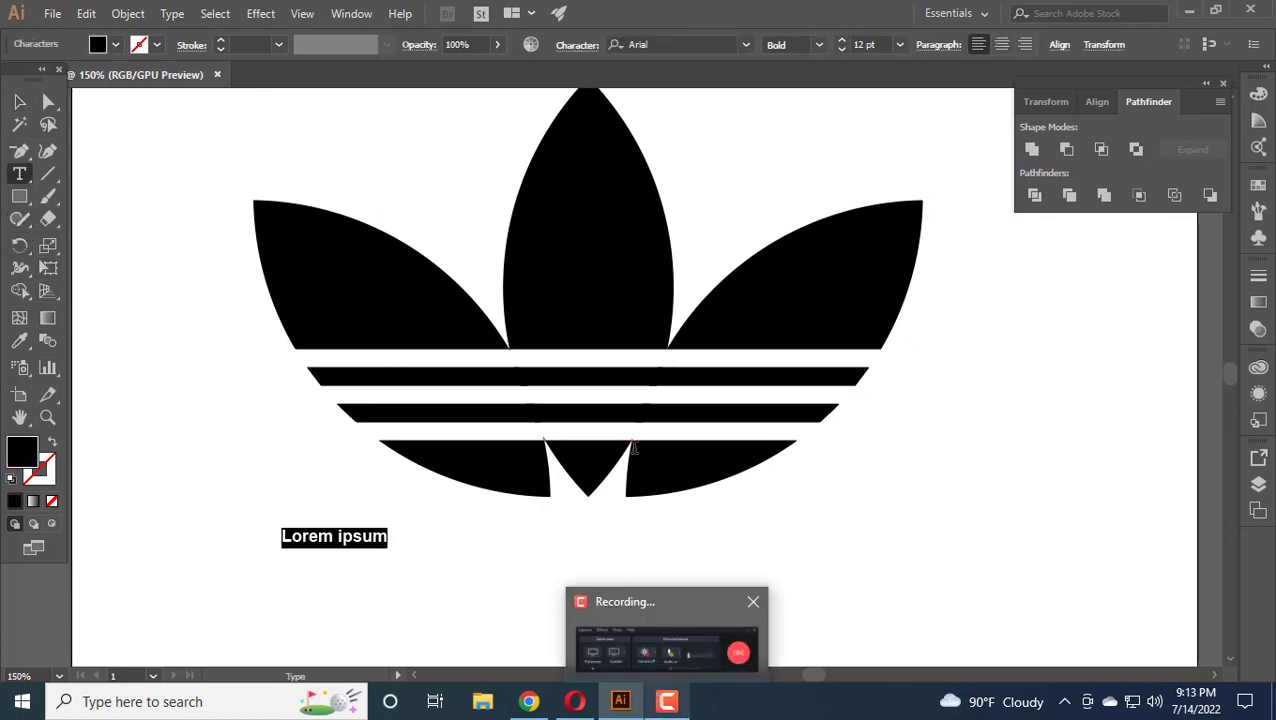
pyautogui.click(899, 44)
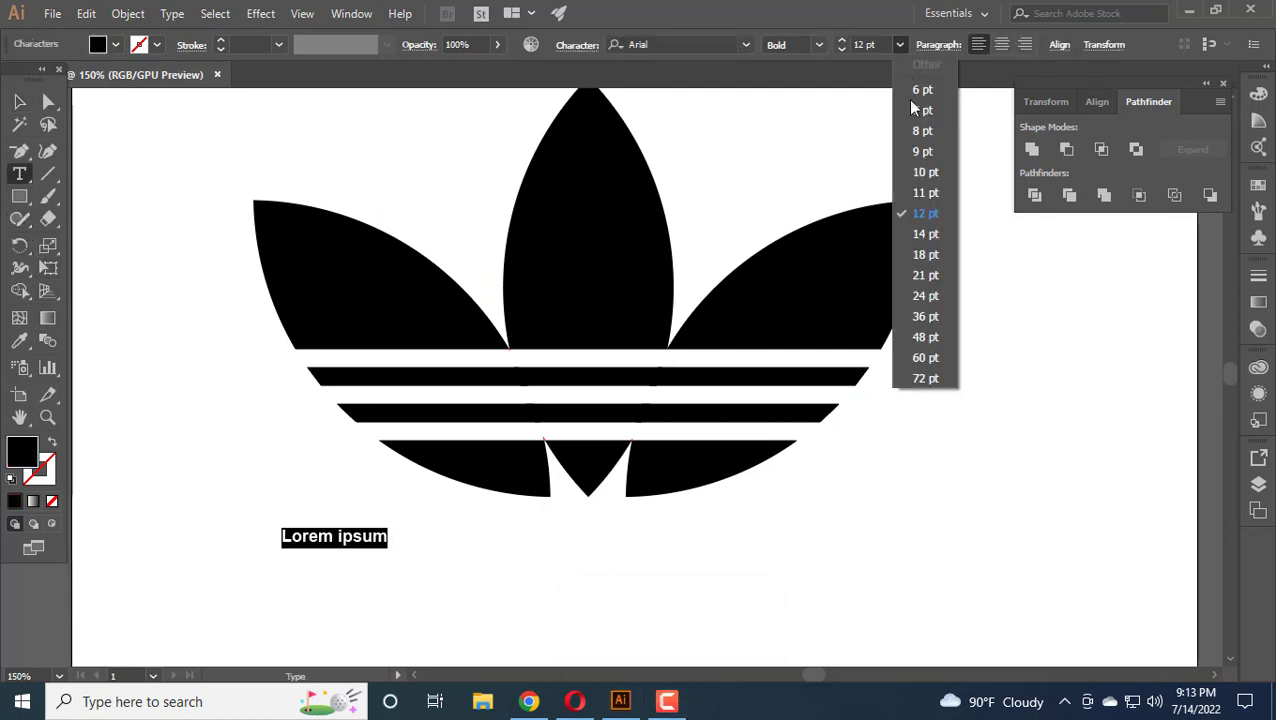
pyautogui.click(920, 376)
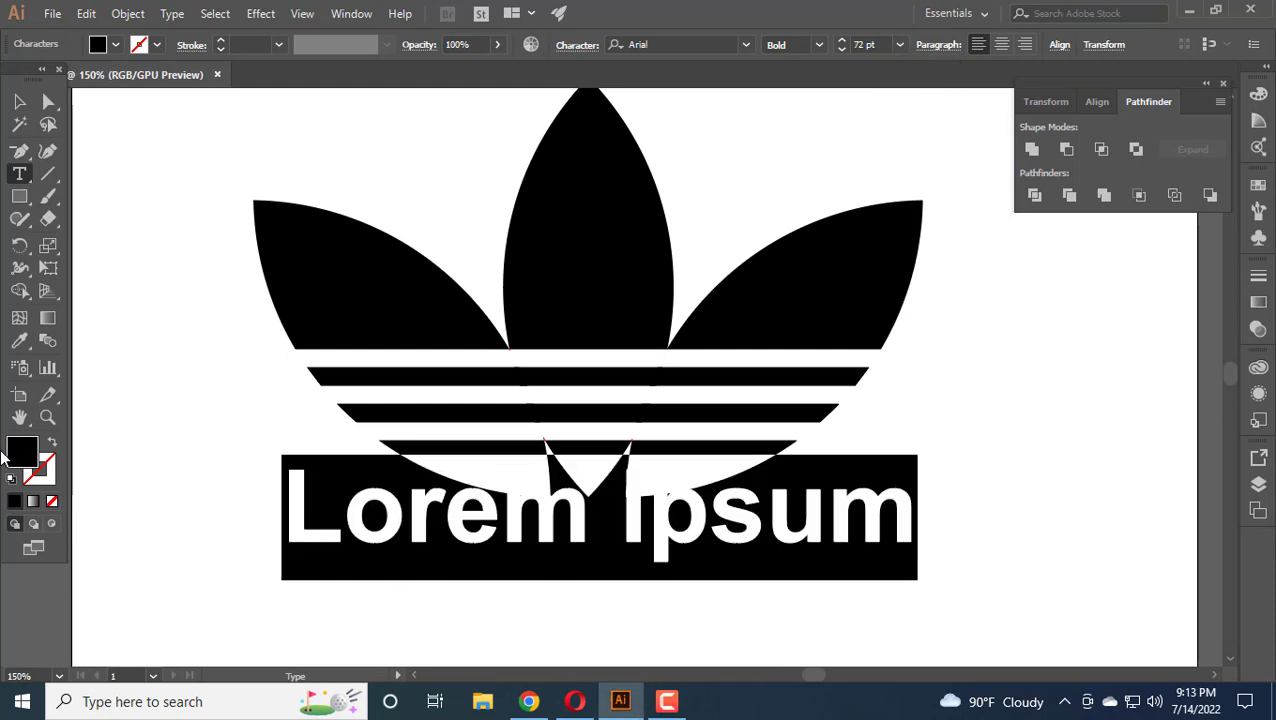
pyautogui.write('adi')
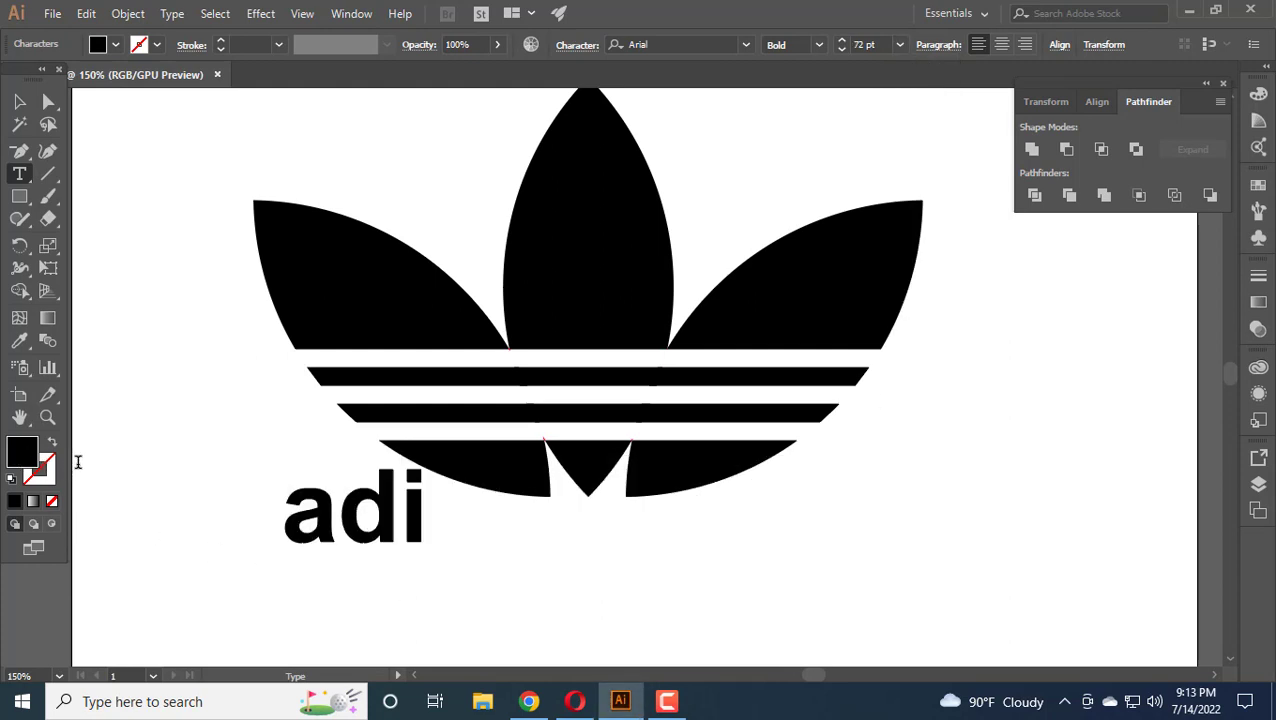
pyautogui.write('das')
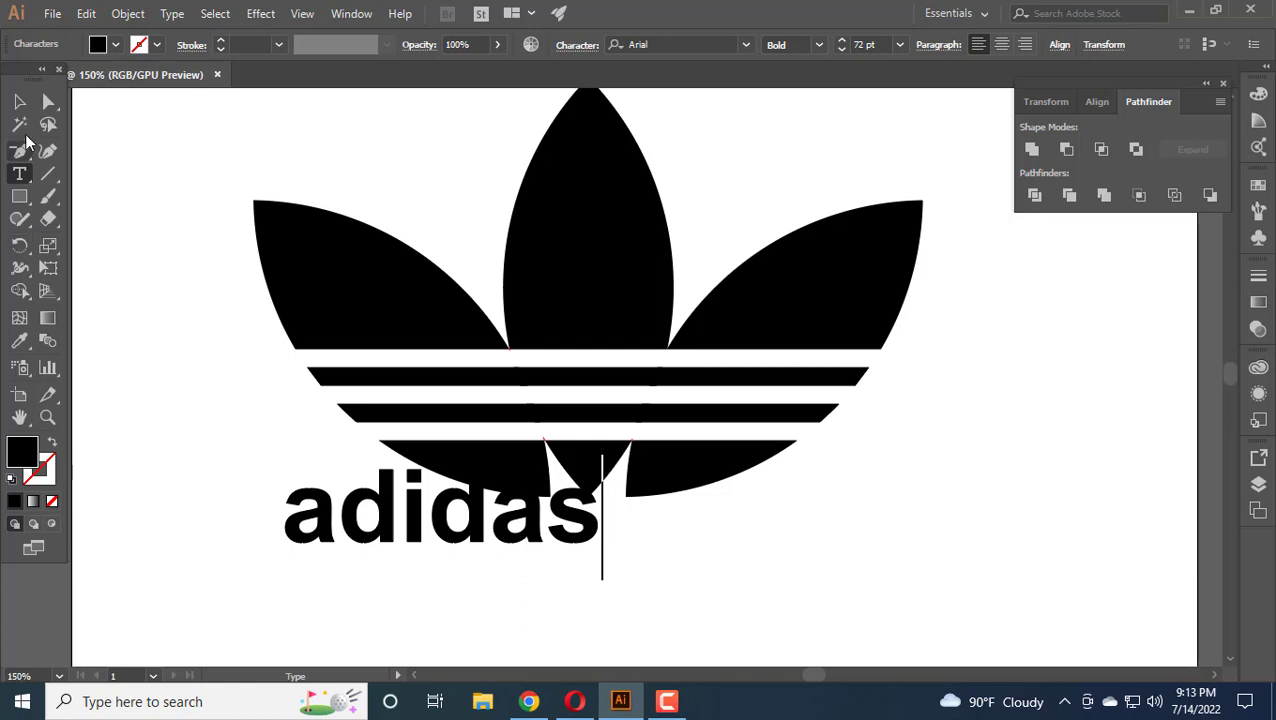
# Scale the "adidas" text up to about 144.74 pt and move it beneath the trefoil.
pyautogui.click(19, 101)
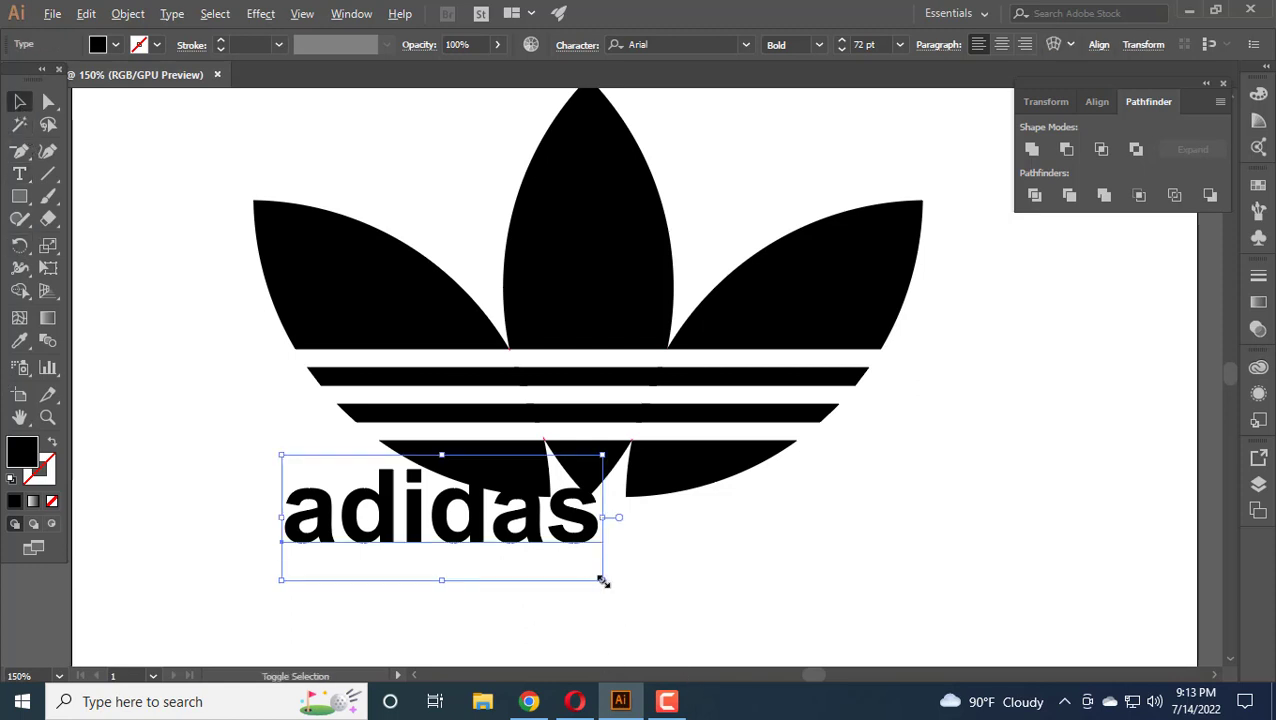
pyautogui.moveTo(602, 581); pyautogui.dragTo(768, 644)
pyautogui.moveTo(563, 568); pyautogui.dragTo(668, 650)
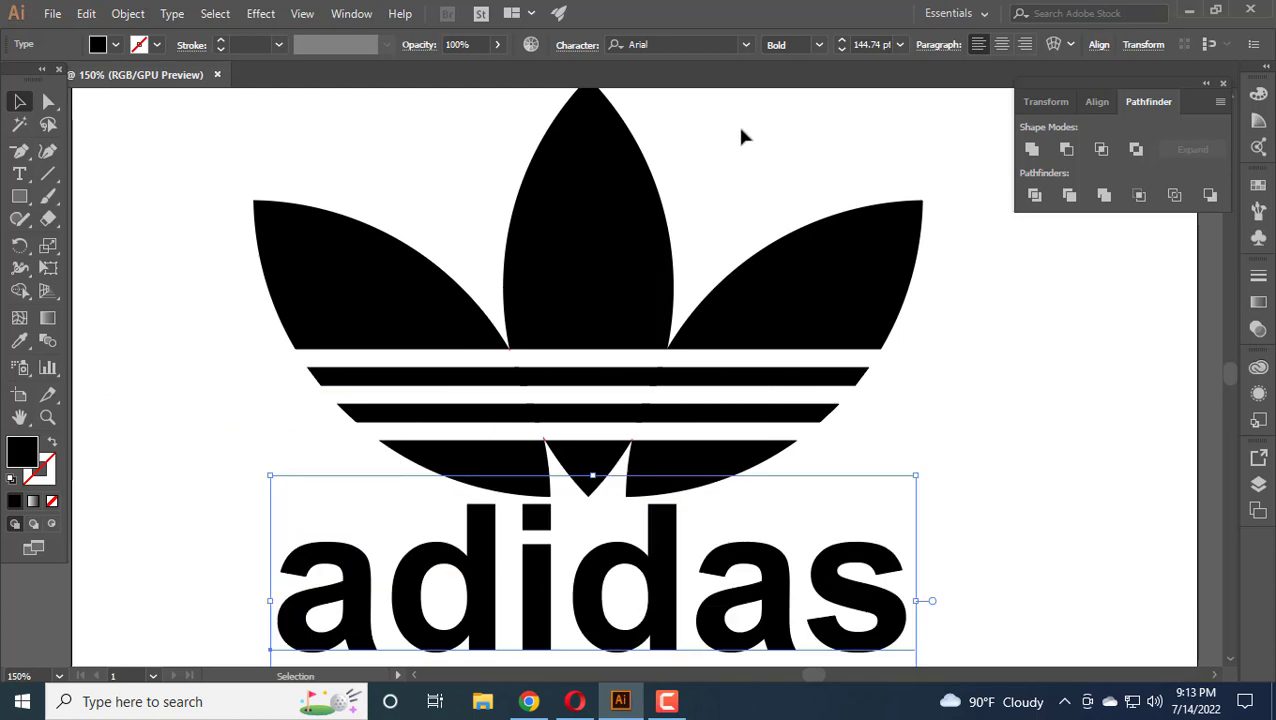
# Change the font of the "adidas" text to TeX Gyre Adventor Bold.
pyautogui.click(693, 45)
pyautogui.write('t')
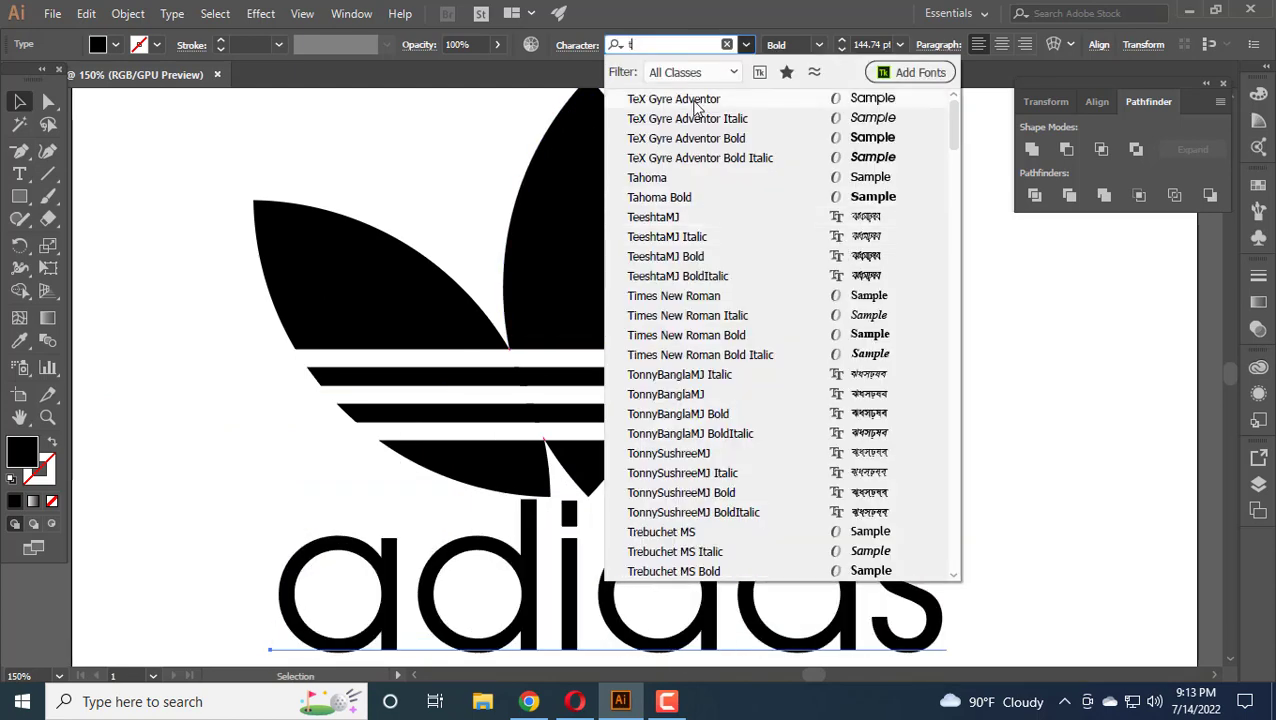
pyautogui.click(722, 145)
# Resize the "adidas" text to slightly narrower than the trefoil and position it just below the leaves.
pyautogui.scroll(-3, 705, 420)
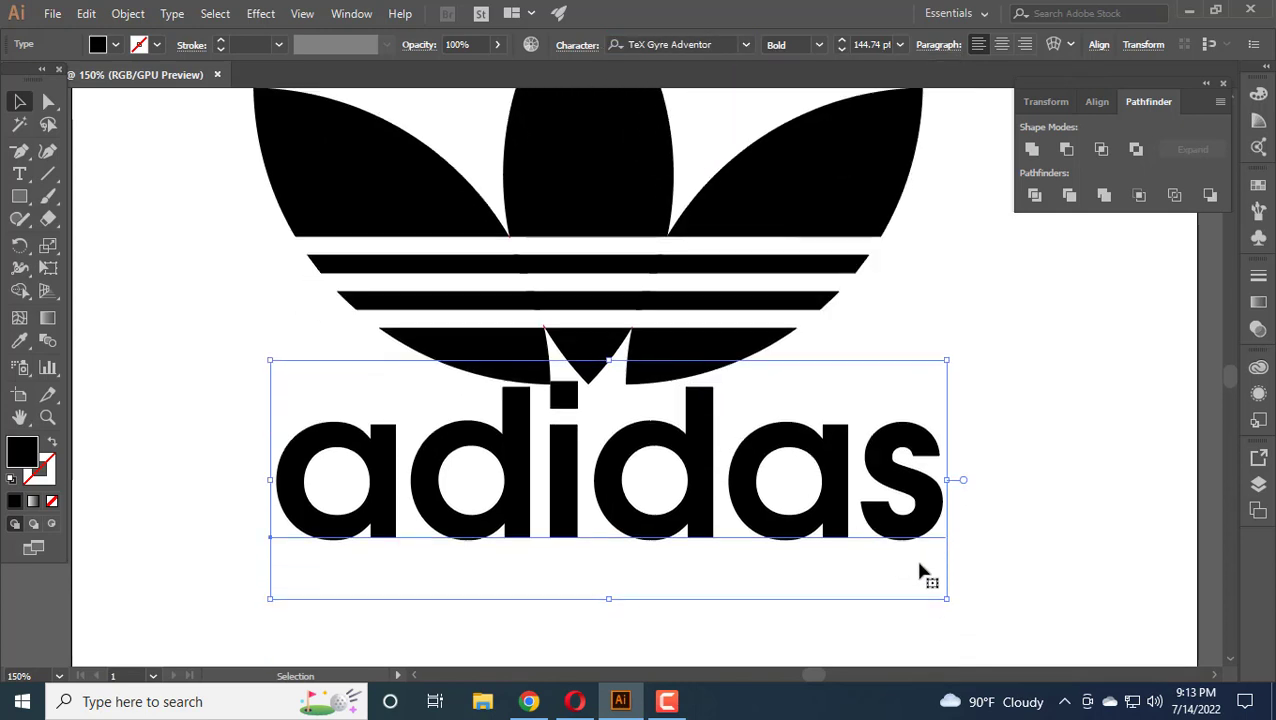
pyautogui.moveTo(950, 598); pyautogui.dragTo(898, 581)
pyautogui.click(966, 542)
pyautogui.click(644, 478)
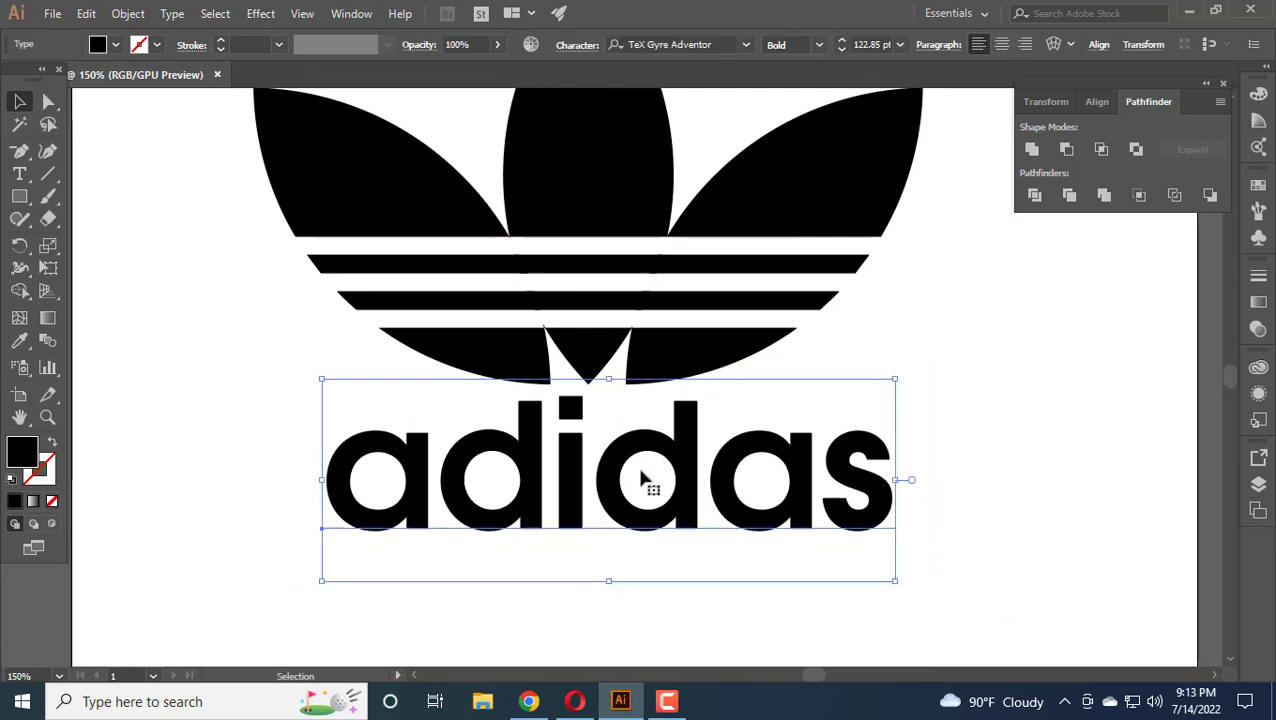
pyautogui.scroll(1, 645, 480)
pyautogui.scroll(-1, 645, 480)
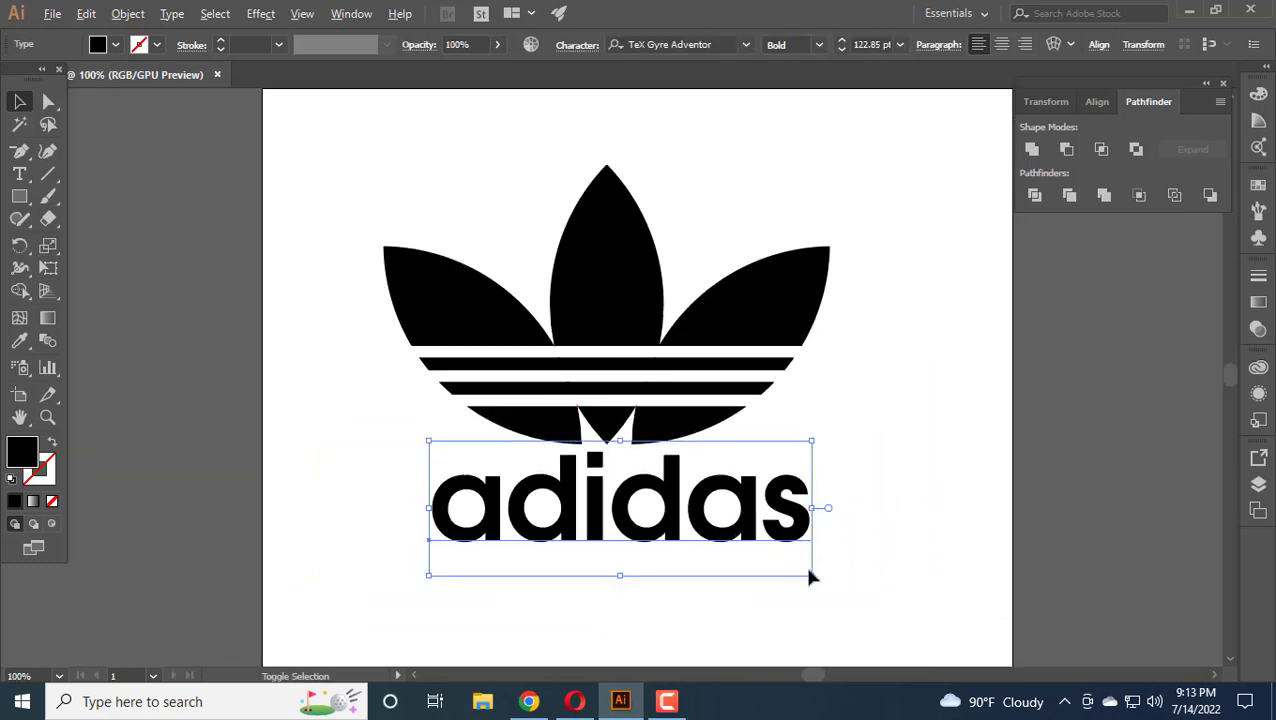
pyautogui.moveTo(810, 576); pyautogui.dragTo(845, 587)
pyautogui.moveTo(675, 541); pyautogui.dragTo(651, 544)
# Select the trefoil and the "adidas" text together and align their horizontal centres.
pyautogui.click(896, 488)
pyautogui.moveTo(360, 378); pyautogui.dragTo(735, 575)
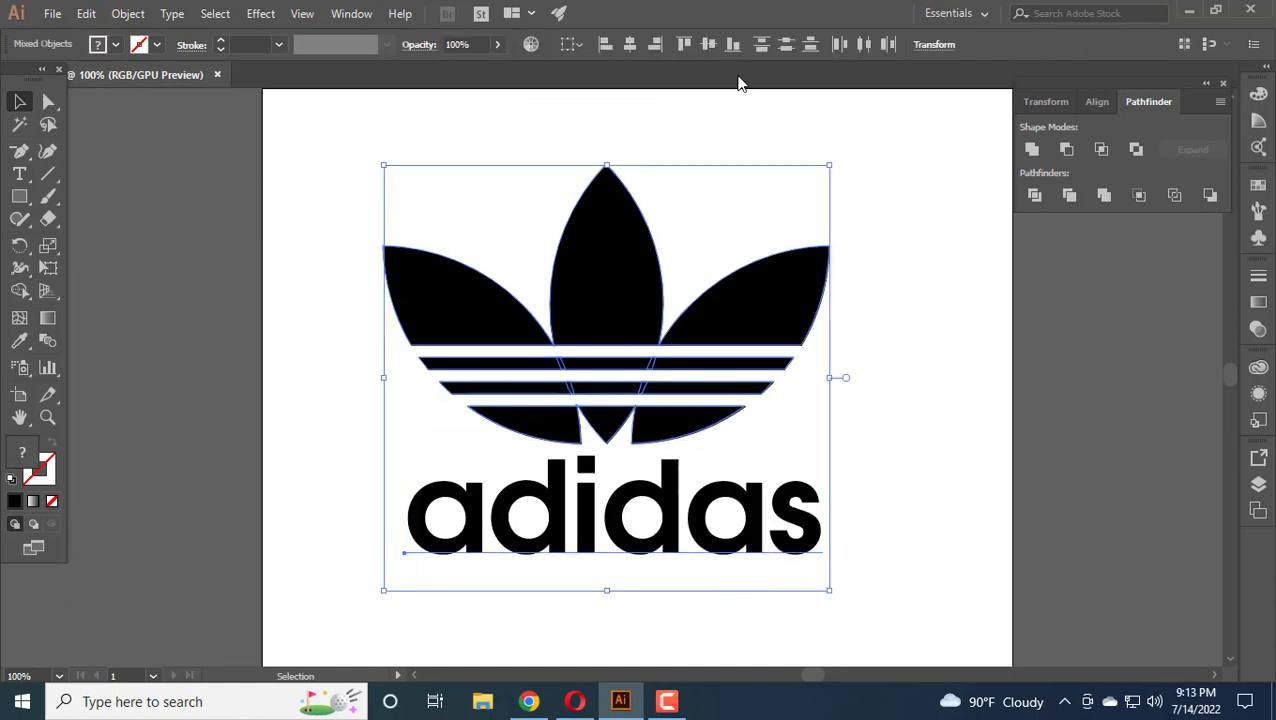
pyautogui.click(630, 44)
pyautogui.click(919, 407)
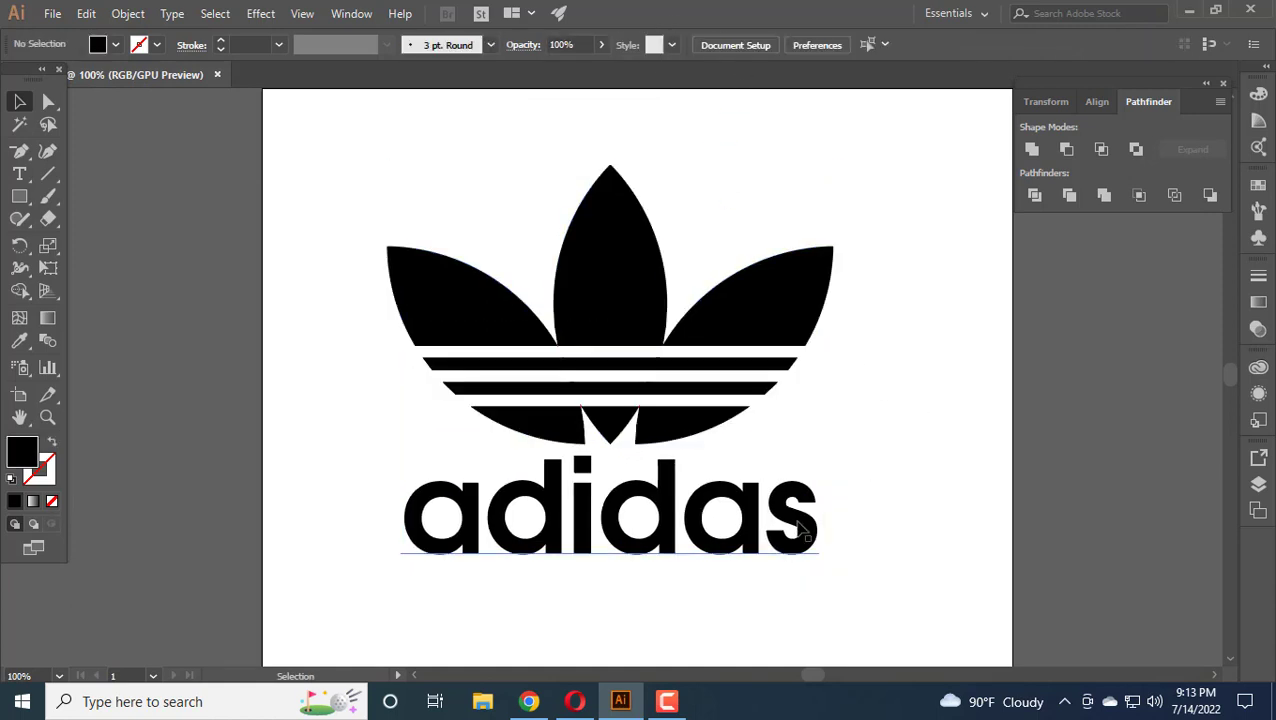
# Convert the "adidas" text to outlines and ungroup its letters.
pyautogui.click(806, 527)
pyautogui.rightClick(797, 517)
pyautogui.click(862, 284)
pyautogui.rightClick(815, 478)
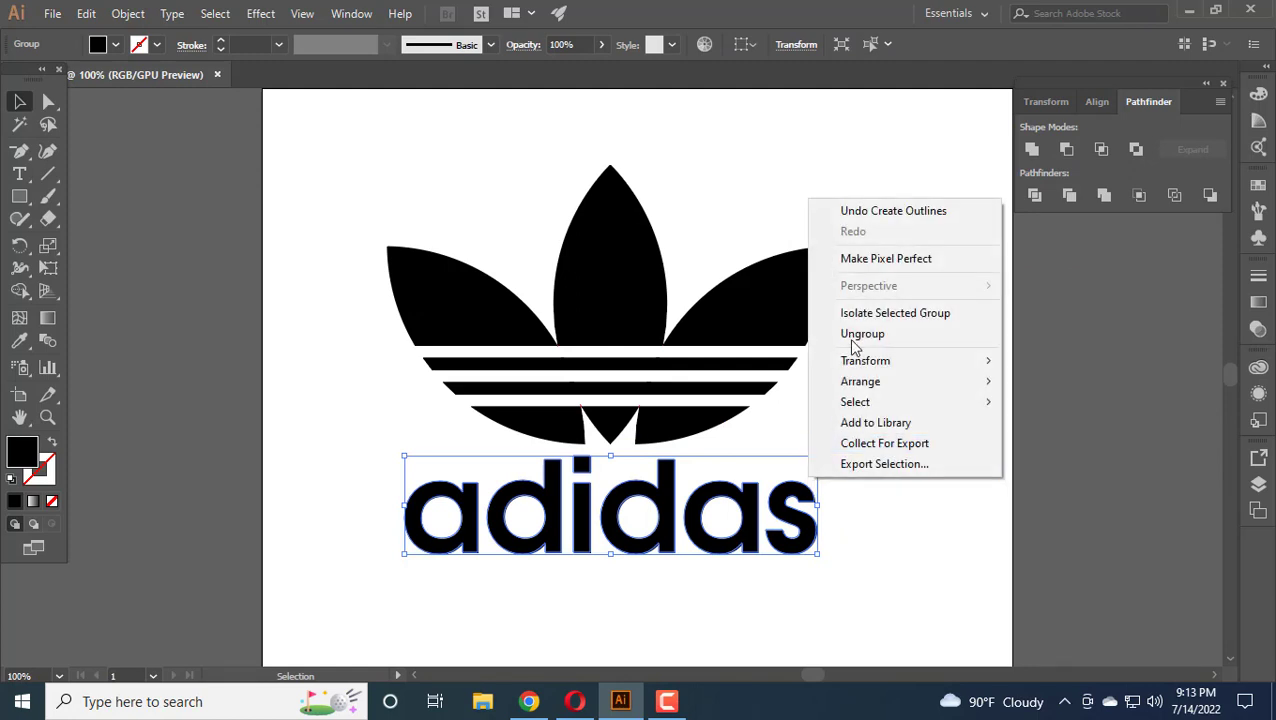
pyautogui.click(863, 335)
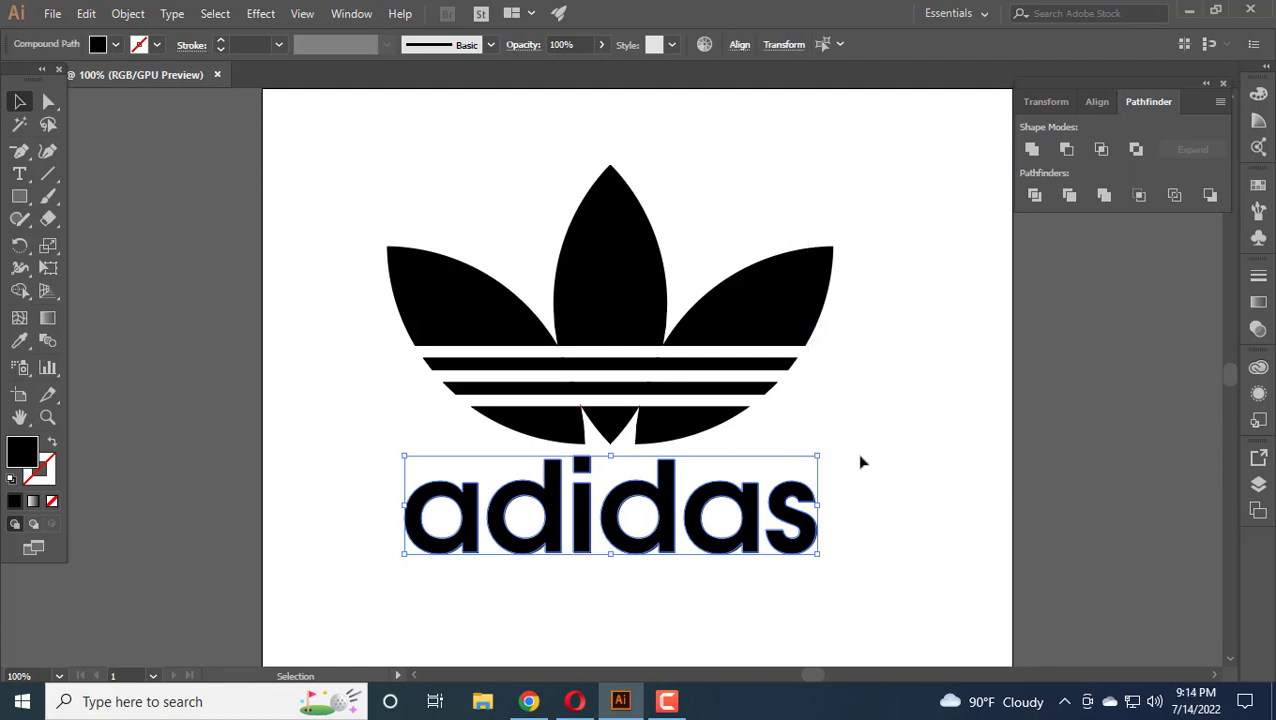
# Delete the final letter "s" from the outlined "adidas" wordmark.
pyautogui.click(860, 461)
pyautogui.moveTo(796, 522); pyautogui.dragTo(875, 441)
pyautogui.press('Delete')
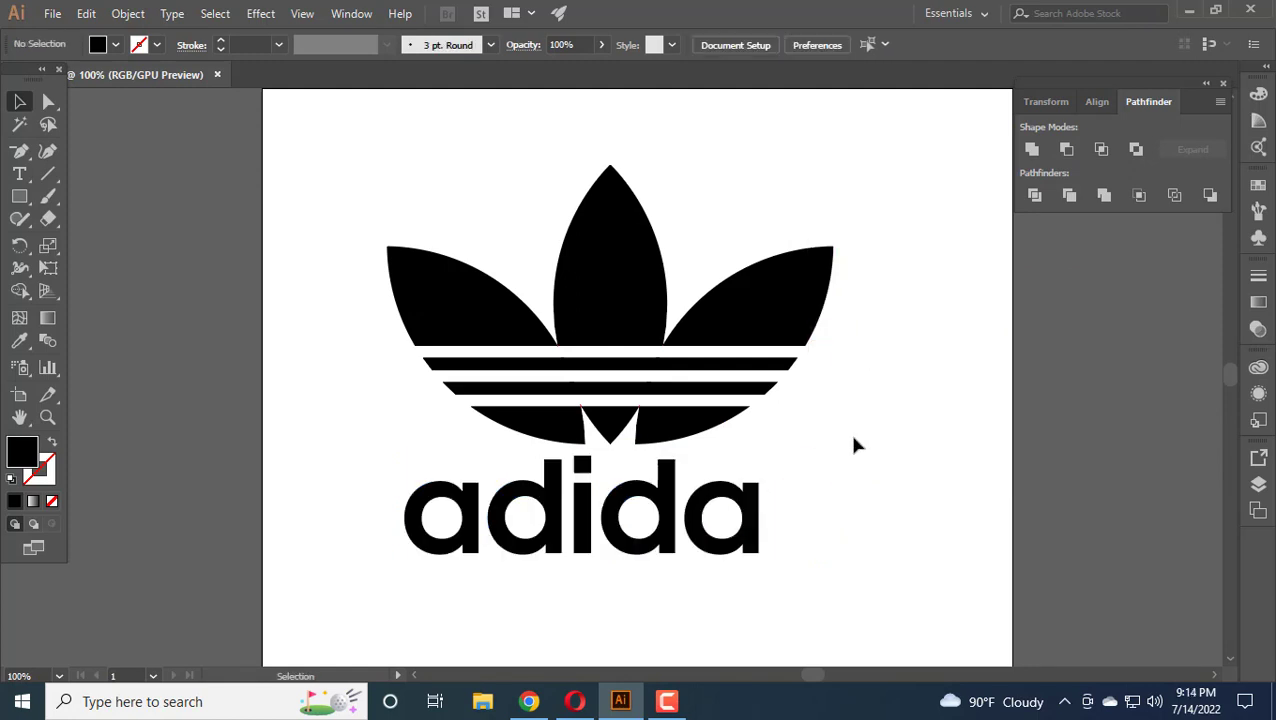
# Add a separate 72 pt text letter "s" to the right of the remaining "adida" letters.
pyautogui.click(28, 177)
pyautogui.click(808, 485)
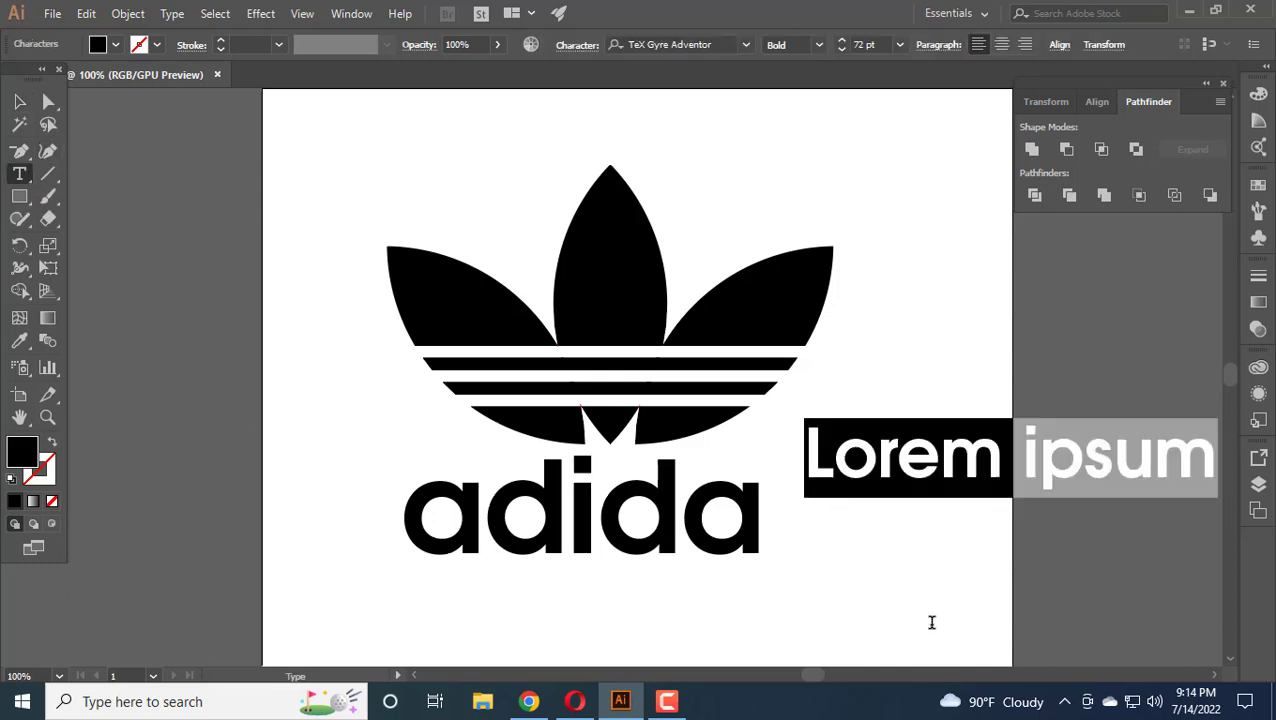
pyautogui.write('s')
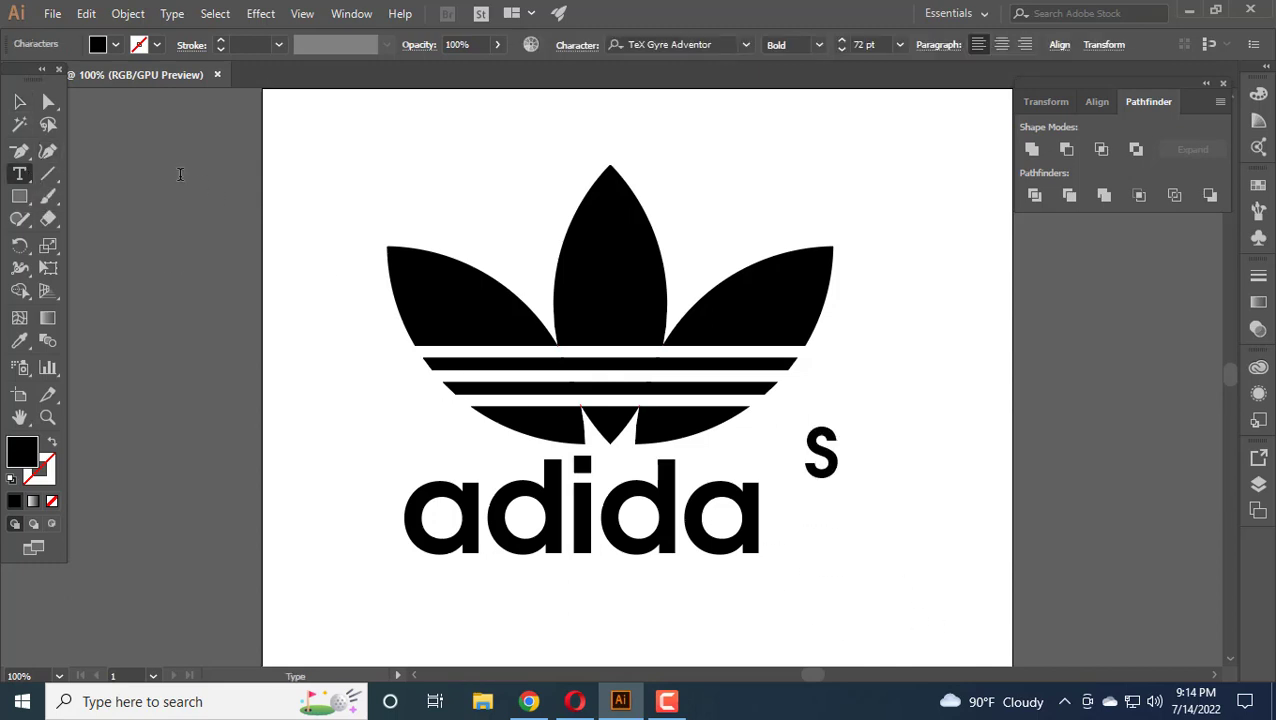
pyautogui.click(19, 101)
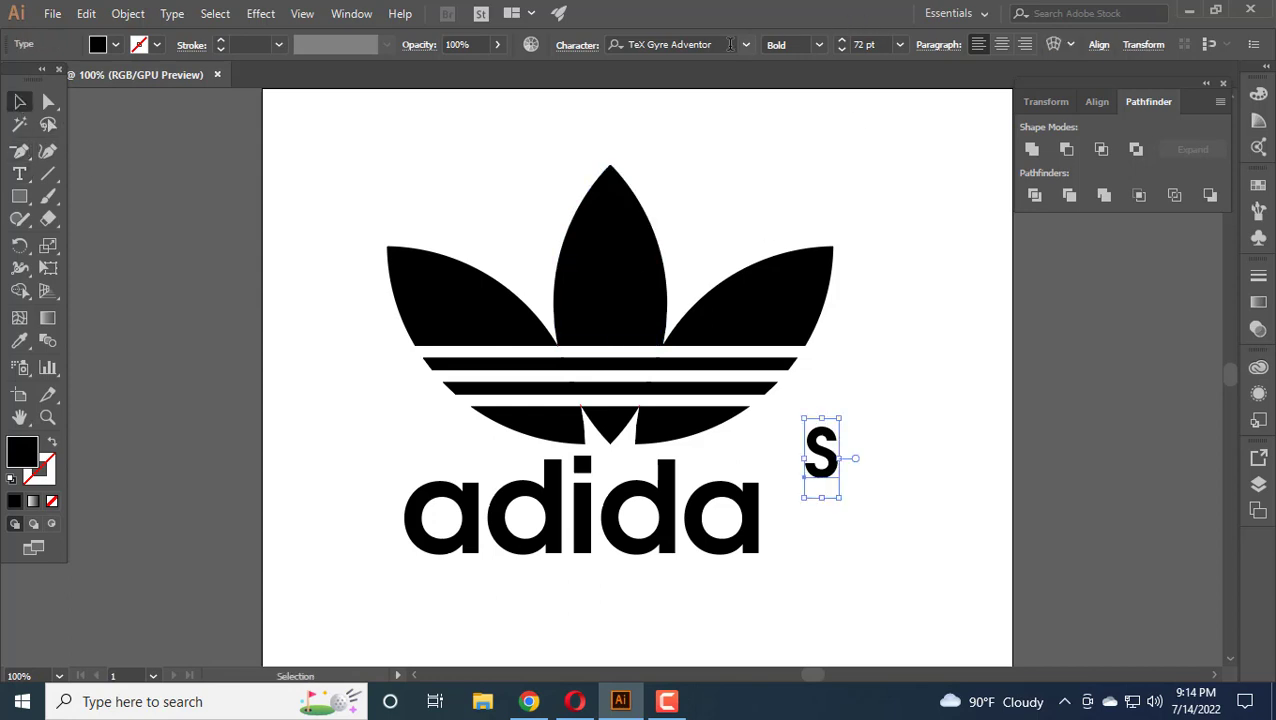
# Set the separate letter "s" to Arial in the Bold style.
pyautogui.click(730, 44)
pyautogui.write('a')
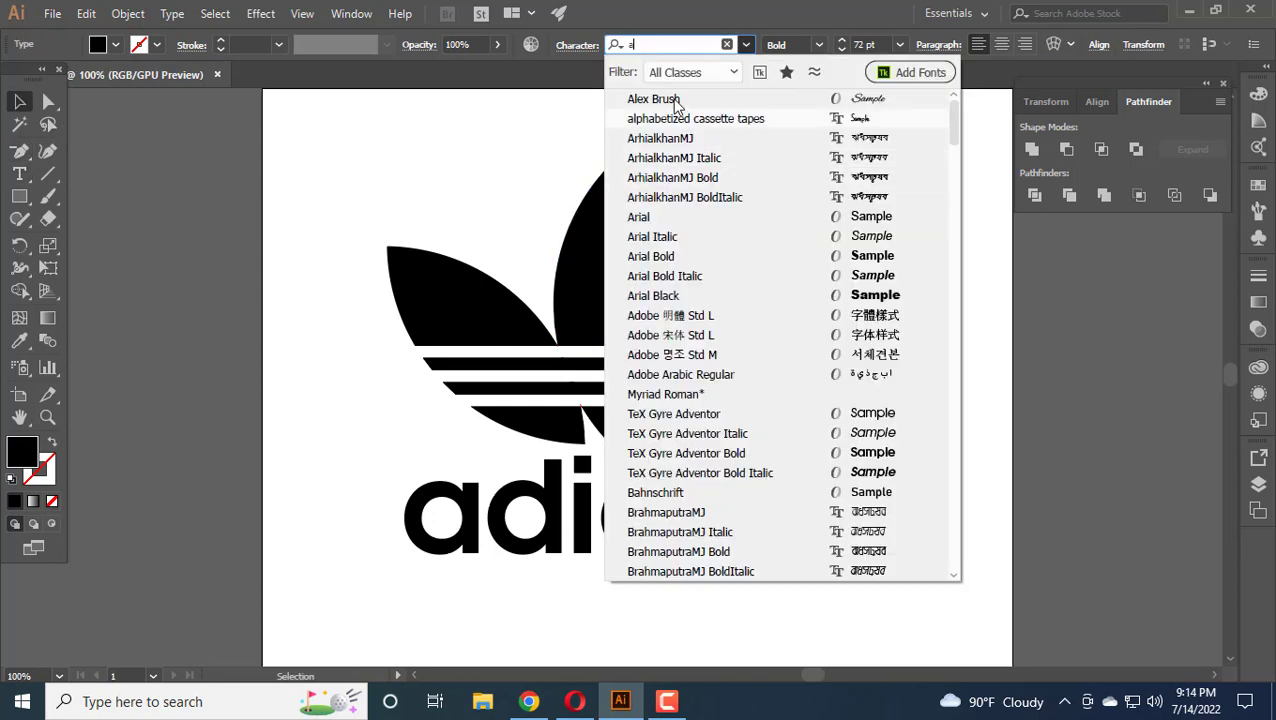
pyautogui.click(644, 224)
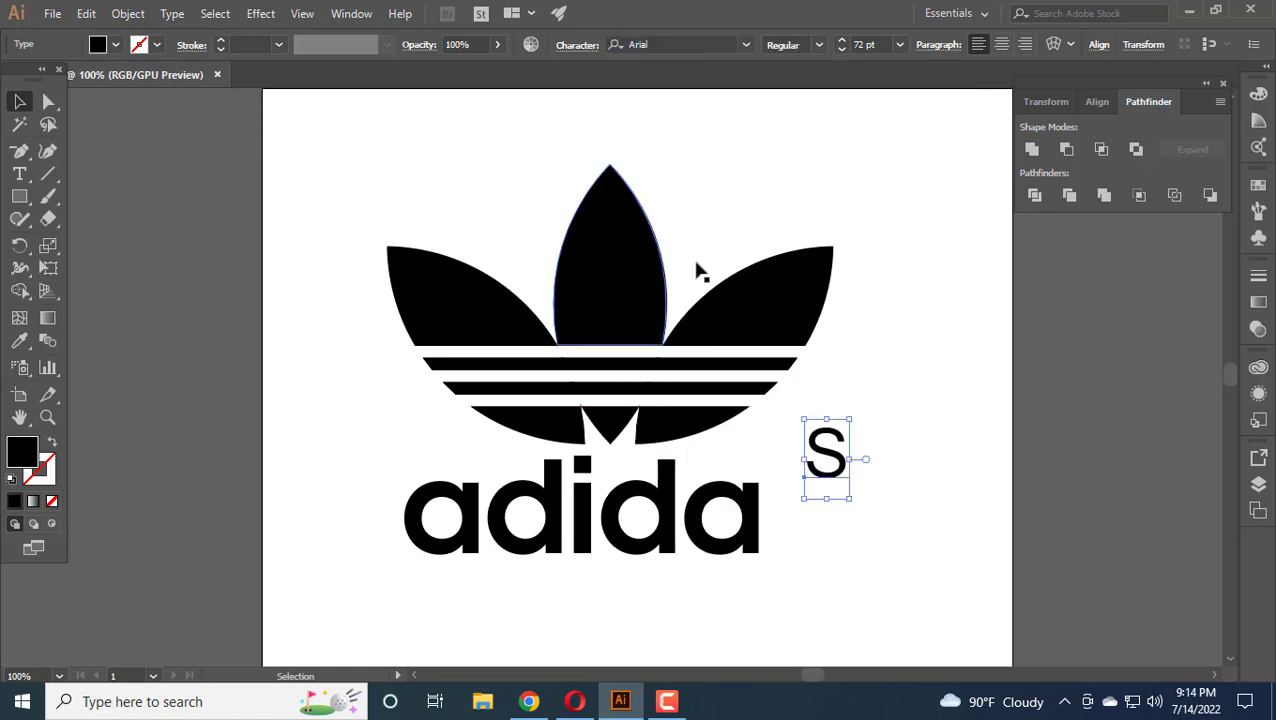
pyautogui.click(818, 45)
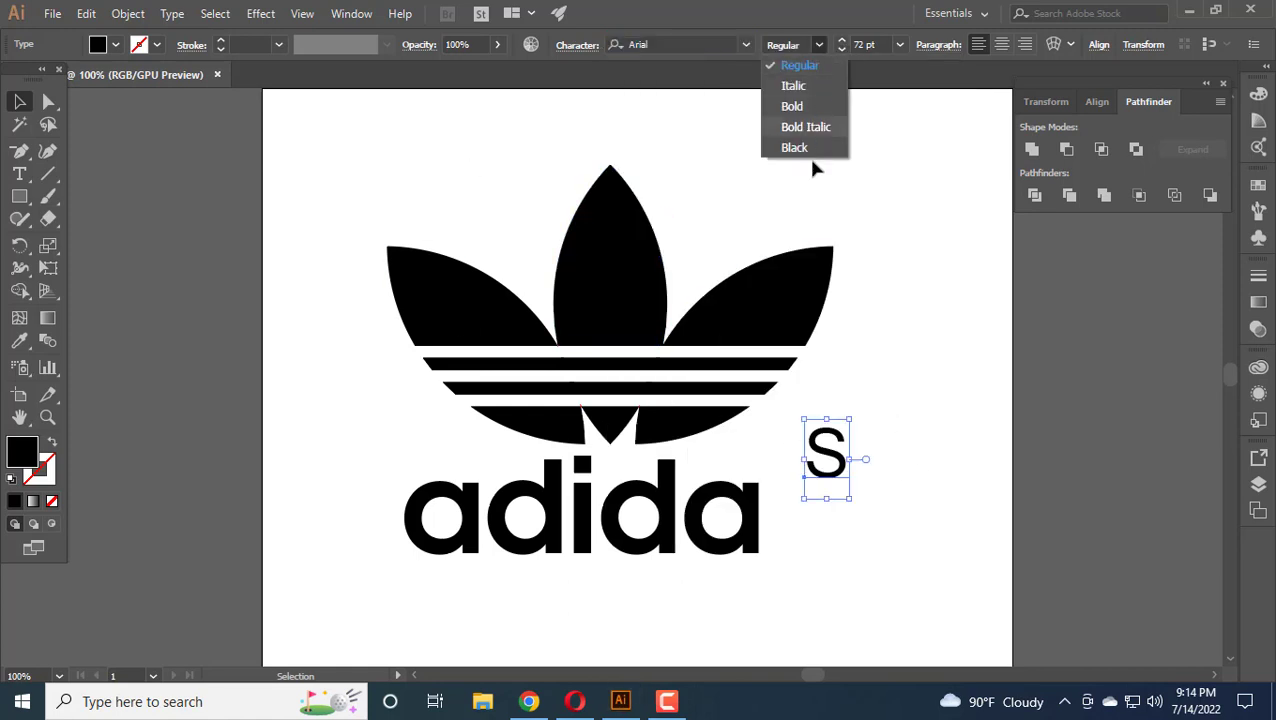
pyautogui.click(788, 104)
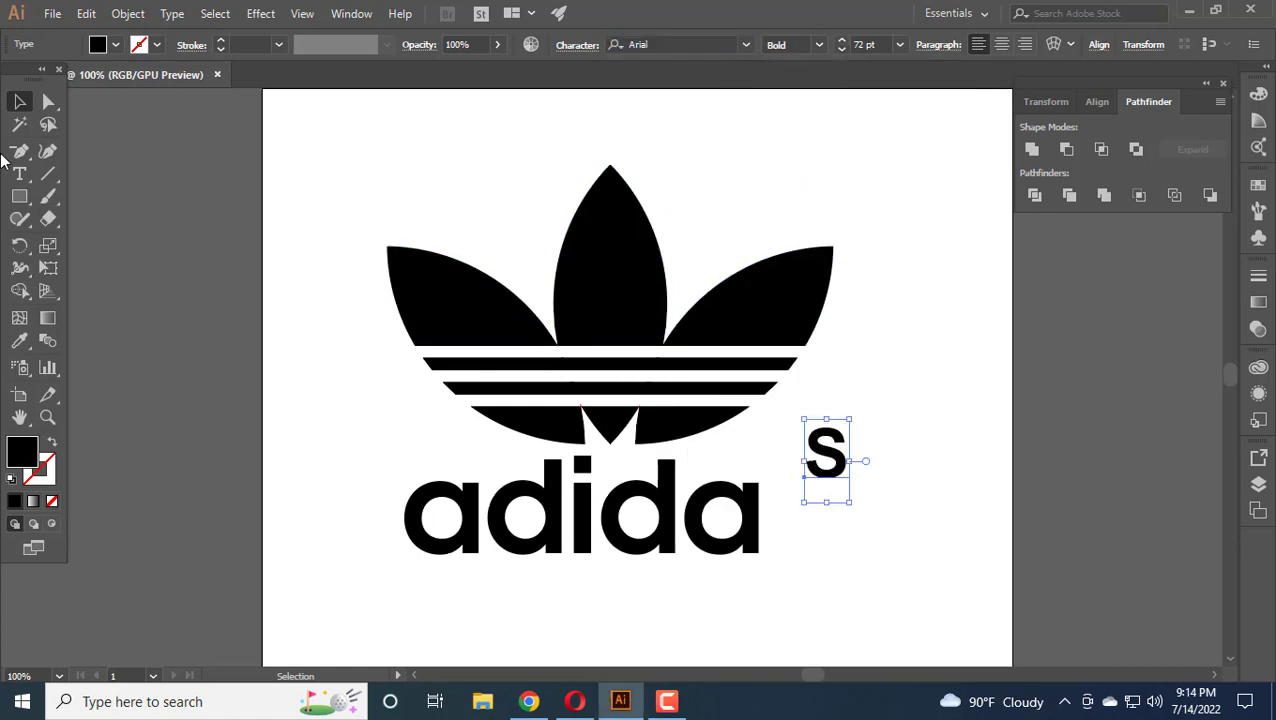
# Place the "s" beside the last "a", scale it to about 102.43 pt and align it with the other letters' height.
pyautogui.click(18, 104)
pyautogui.moveTo(838, 455); pyautogui.dragTo(816, 500)
pyautogui.scroll(3, 812, 500)
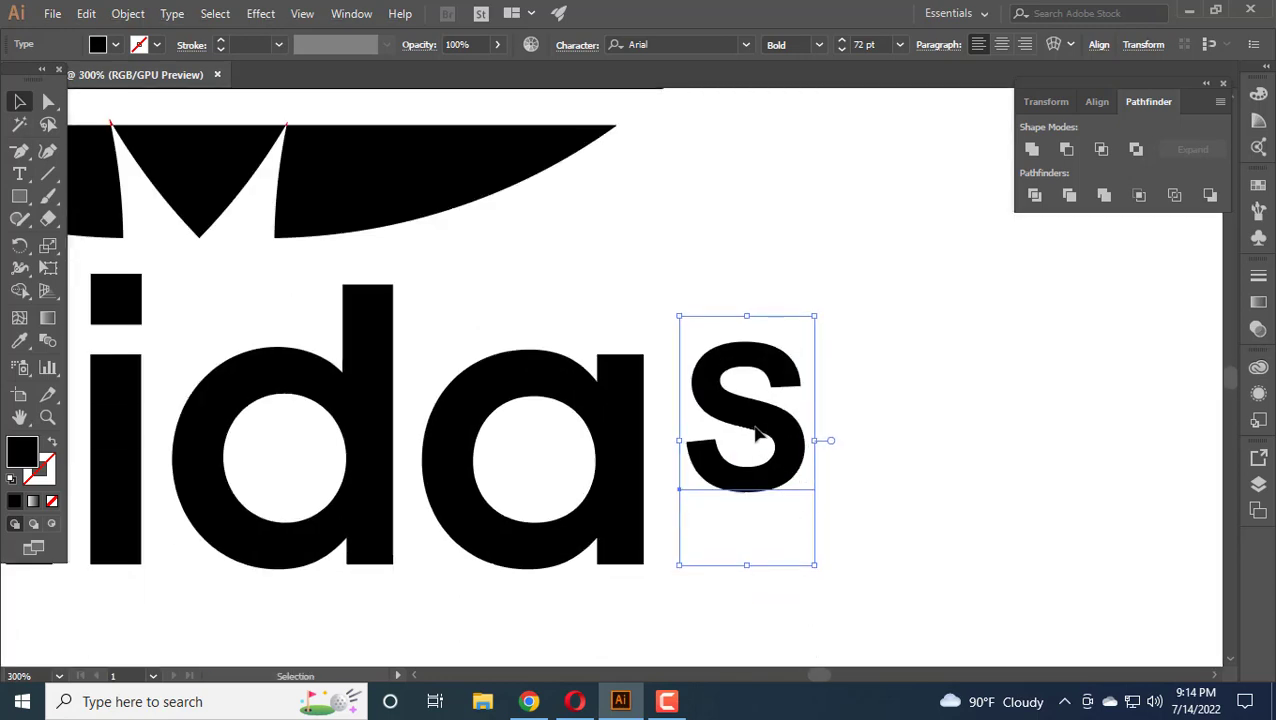
pyautogui.moveTo(757, 432); pyautogui.dragTo(748, 438)
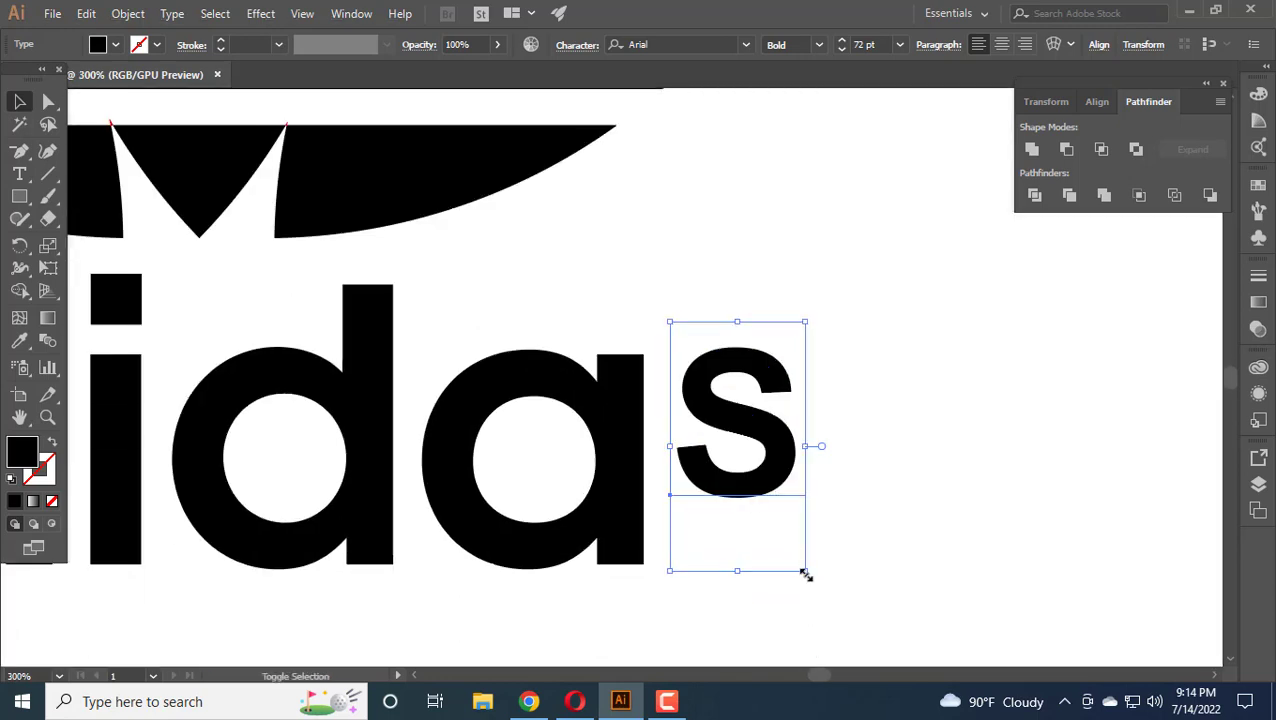
pyautogui.moveTo(806, 575); pyautogui.dragTo(850, 648)
pyautogui.scroll(-2, 806, 478)
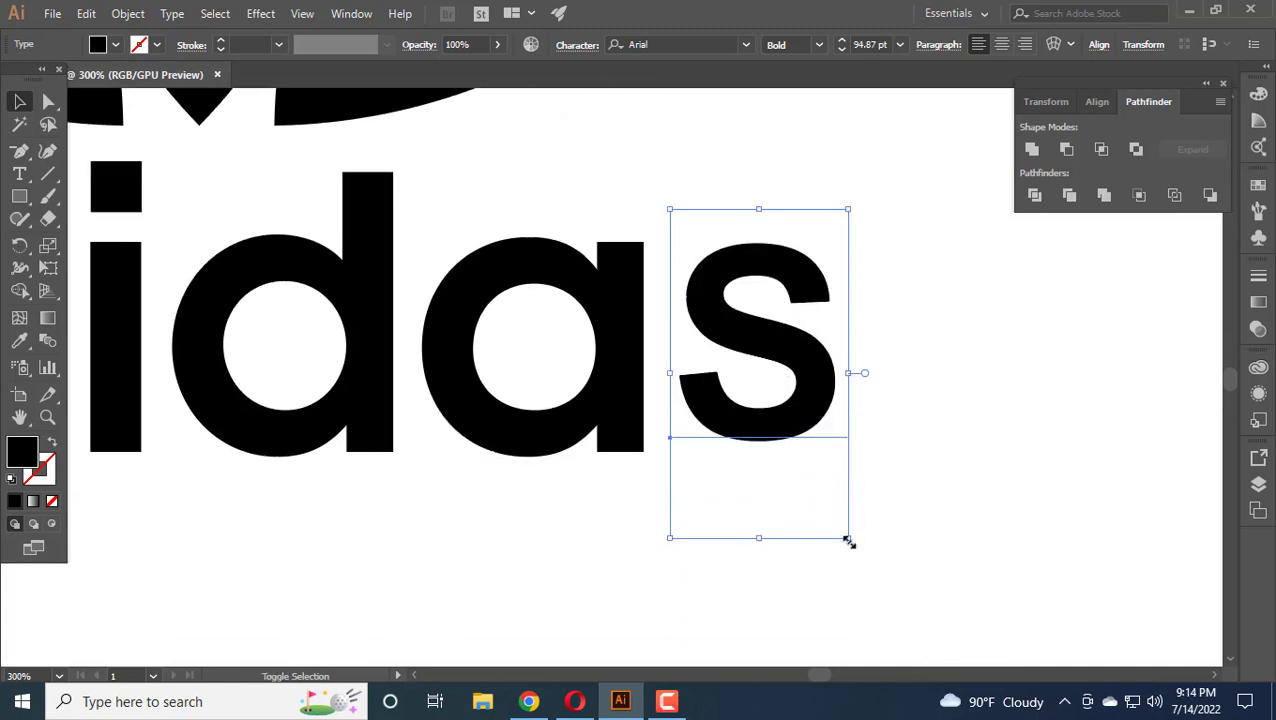
pyautogui.moveTo(848, 541); pyautogui.dragTo(863, 563)
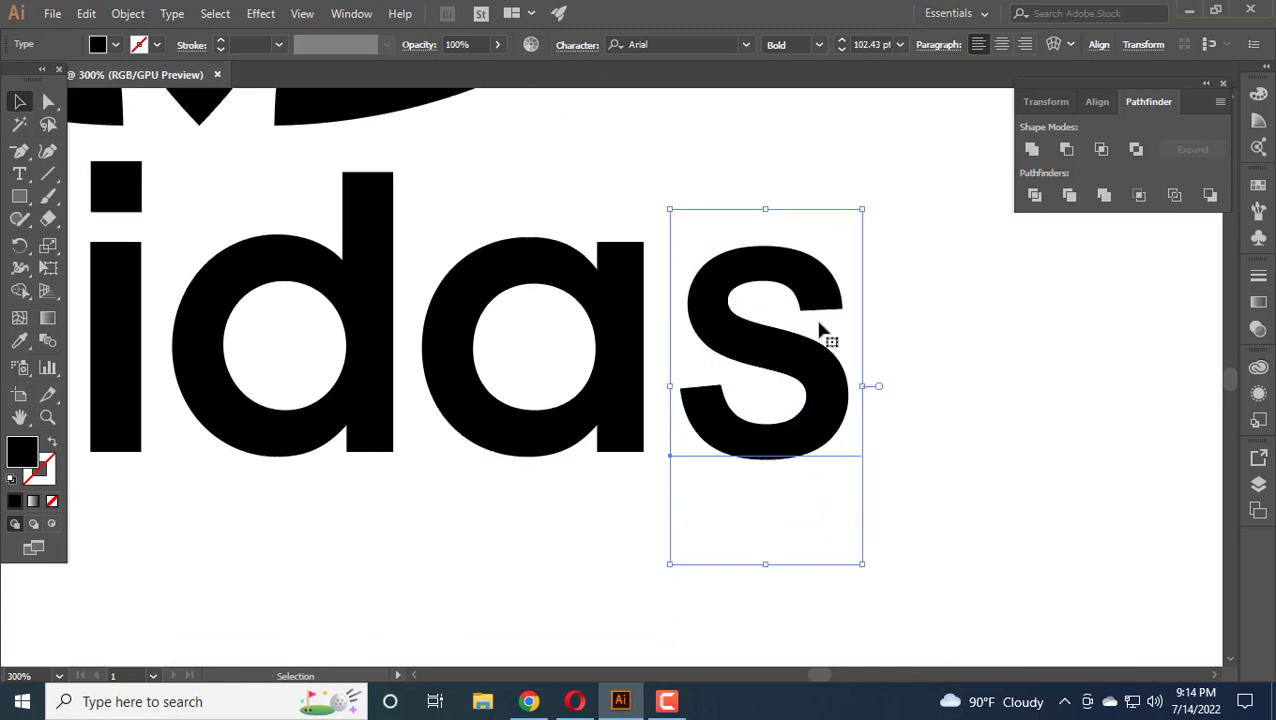
pyautogui.moveTo(763, 276); pyautogui.dragTo(763, 271)
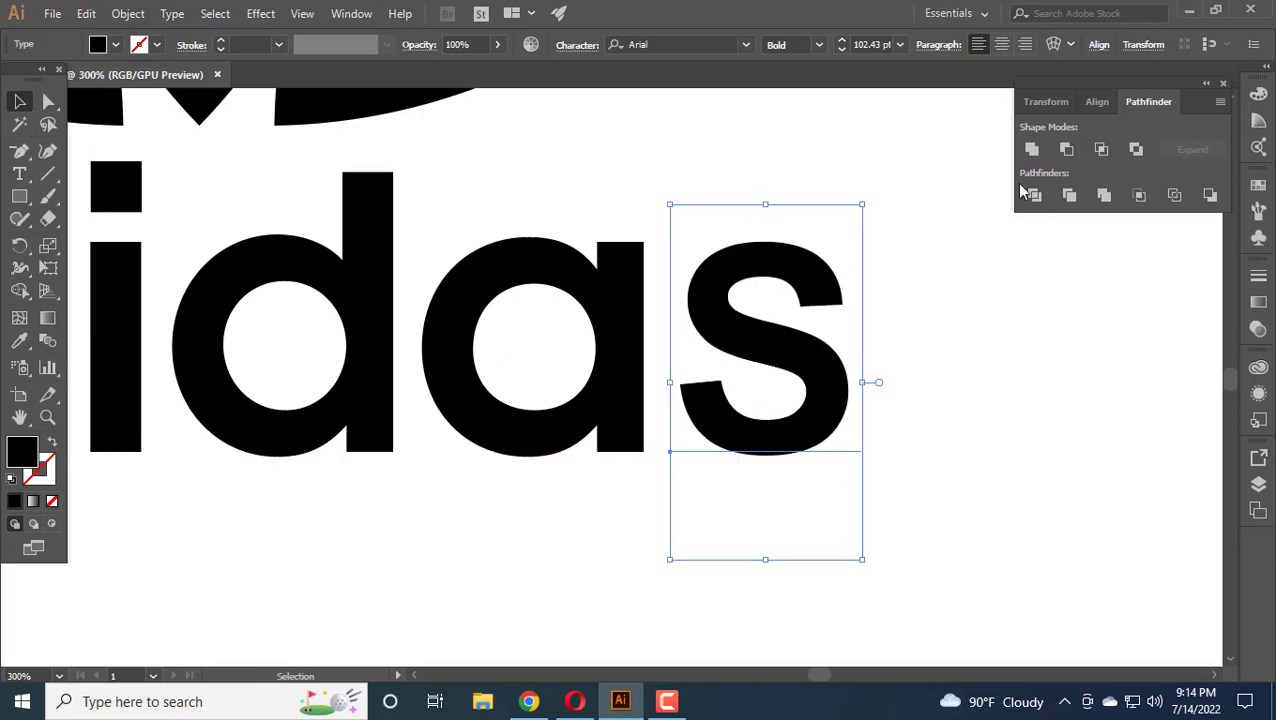
# Convert the "s" to outlines, raise it slightly and stretch its lower edge to match the bottom of the "a".
pyautogui.rightClick(733, 255)
pyautogui.click(803, 373)
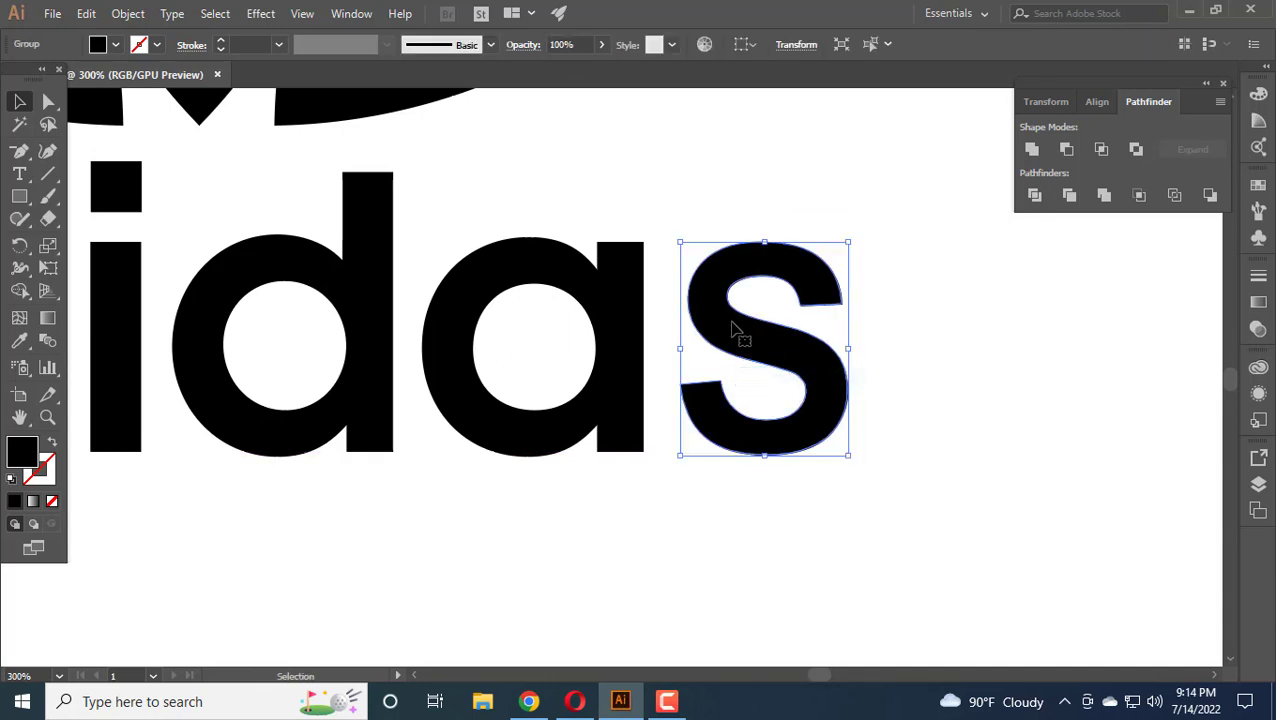
pyautogui.moveTo(735, 330); pyautogui.dragTo(730, 323)
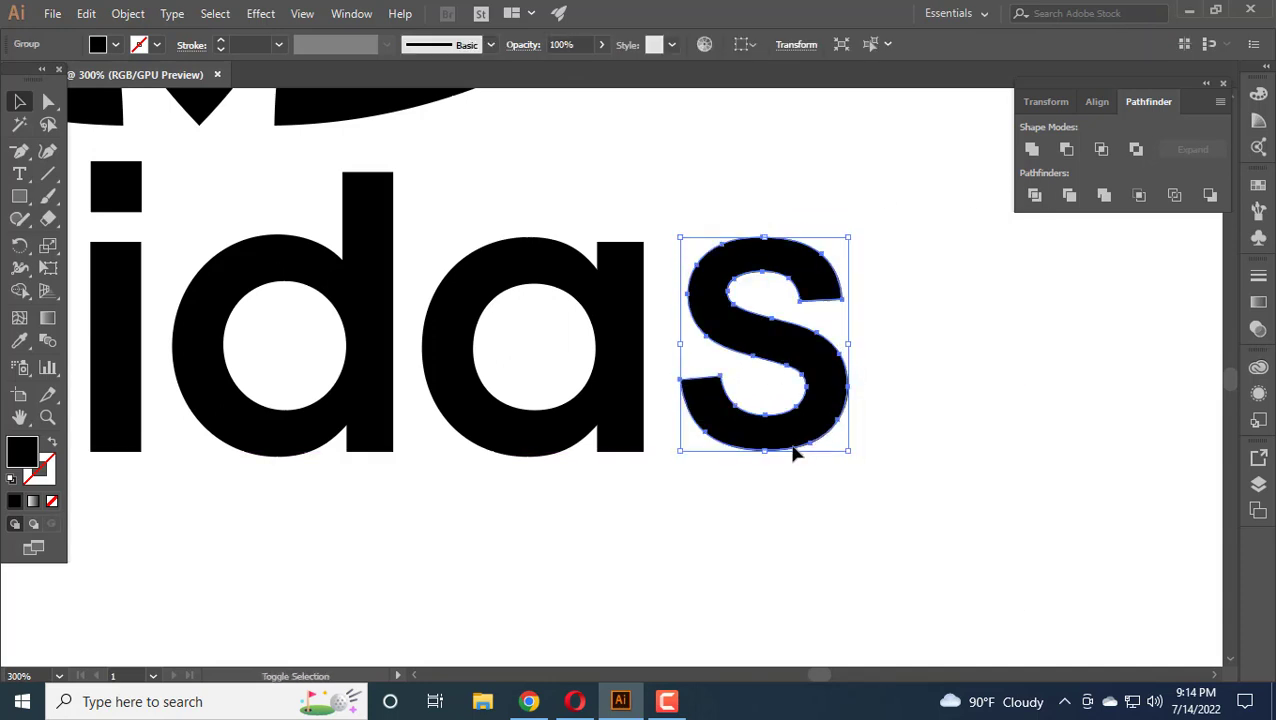
pyautogui.moveTo(764, 450); pyautogui.dragTo(767, 462)
pyautogui.click(714, 494)
# Nudge the outlined "s" three increments left to tighten its spacing with the last "a".
pyautogui.hotkey('ctrl', '-')
pyautogui.hotkey('ctrl', '-')
pyautogui.hotkey('ctrl', '-')
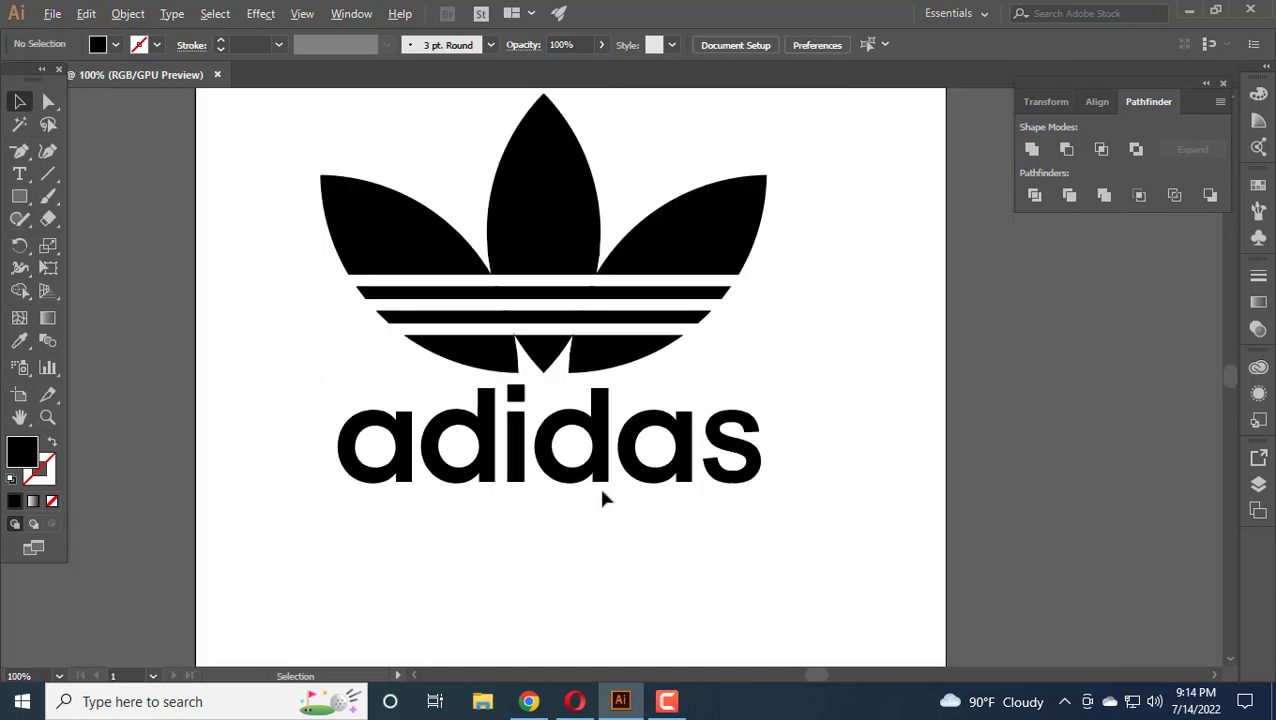
pyautogui.hscroll(-1, 590, 493)
pyautogui.scroll(2, 561, 490)
pyautogui.hotkey('ctrl', '-')
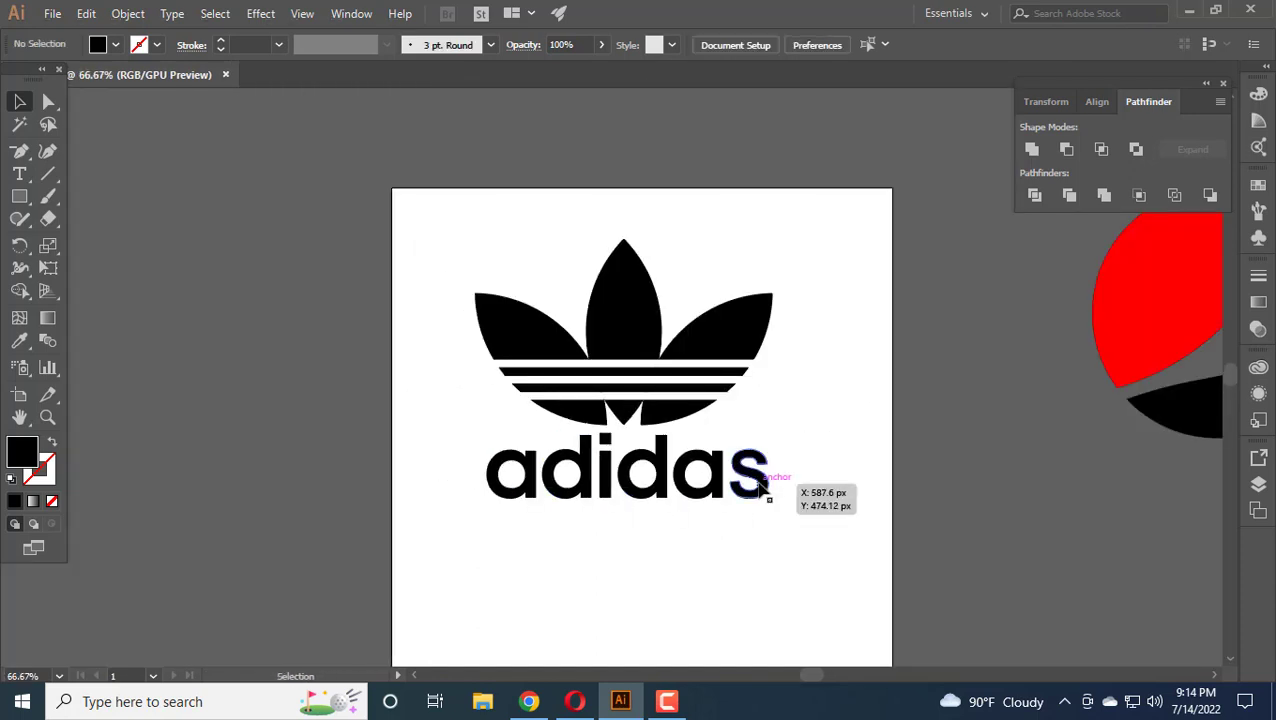
pyautogui.hscroll(-2, 768, 490)
pyautogui.click(837, 478)
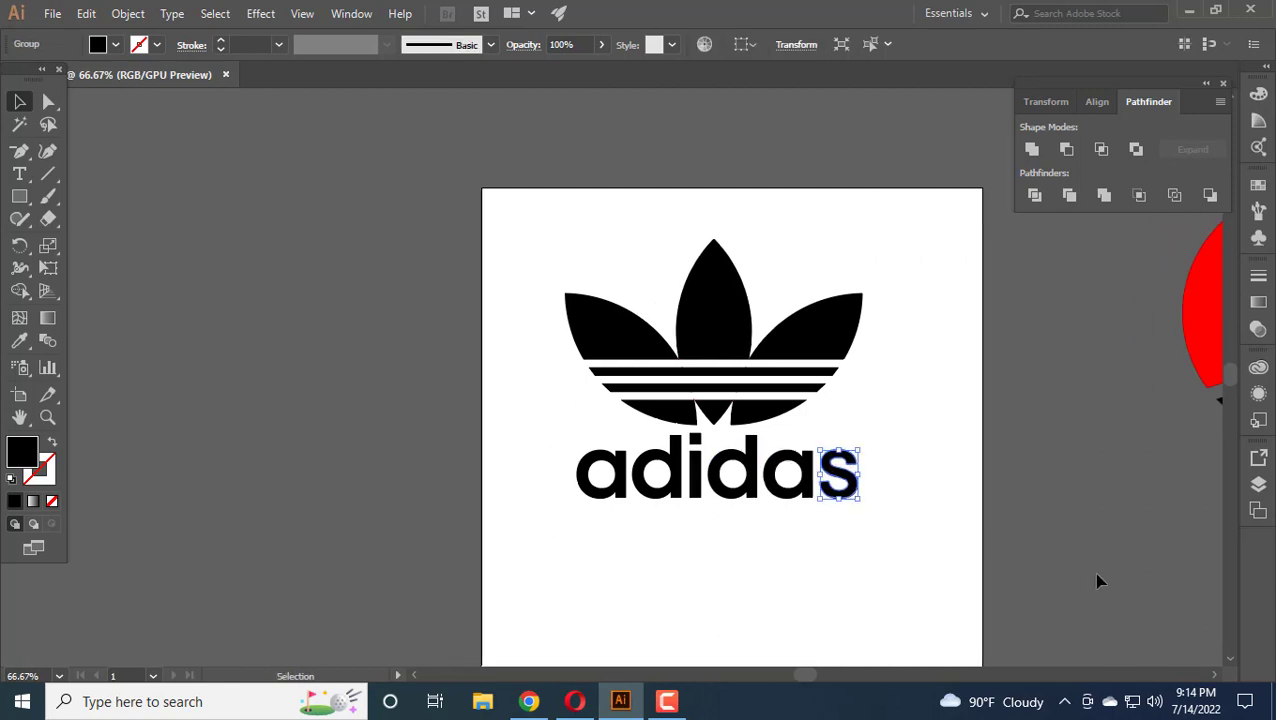
pyautogui.press('Left')
pyautogui.press('Left')
pyautogui.press('Left')
pyautogui.click(897, 586)
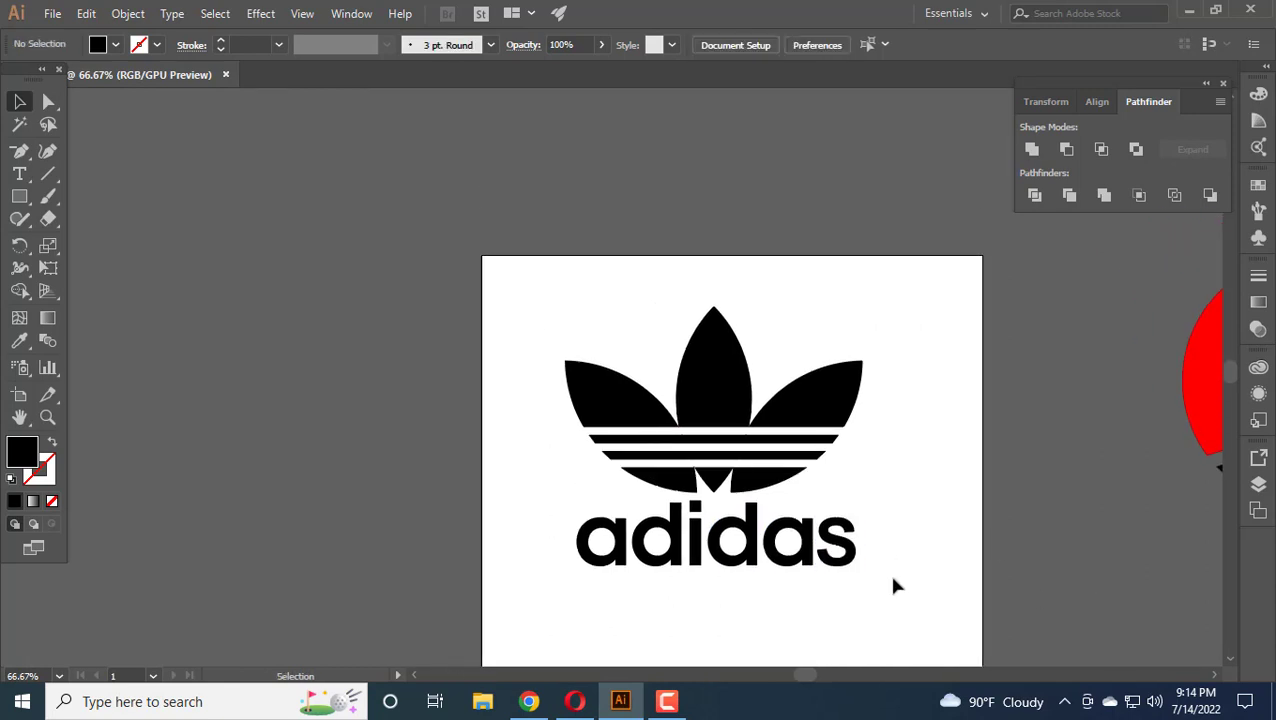
# Draw a 25 px circle just beyond the upper end of the wordmark's last "s".
pyautogui.scroll(3, 872, 489)
pyautogui.scroll(3, 856, 528)
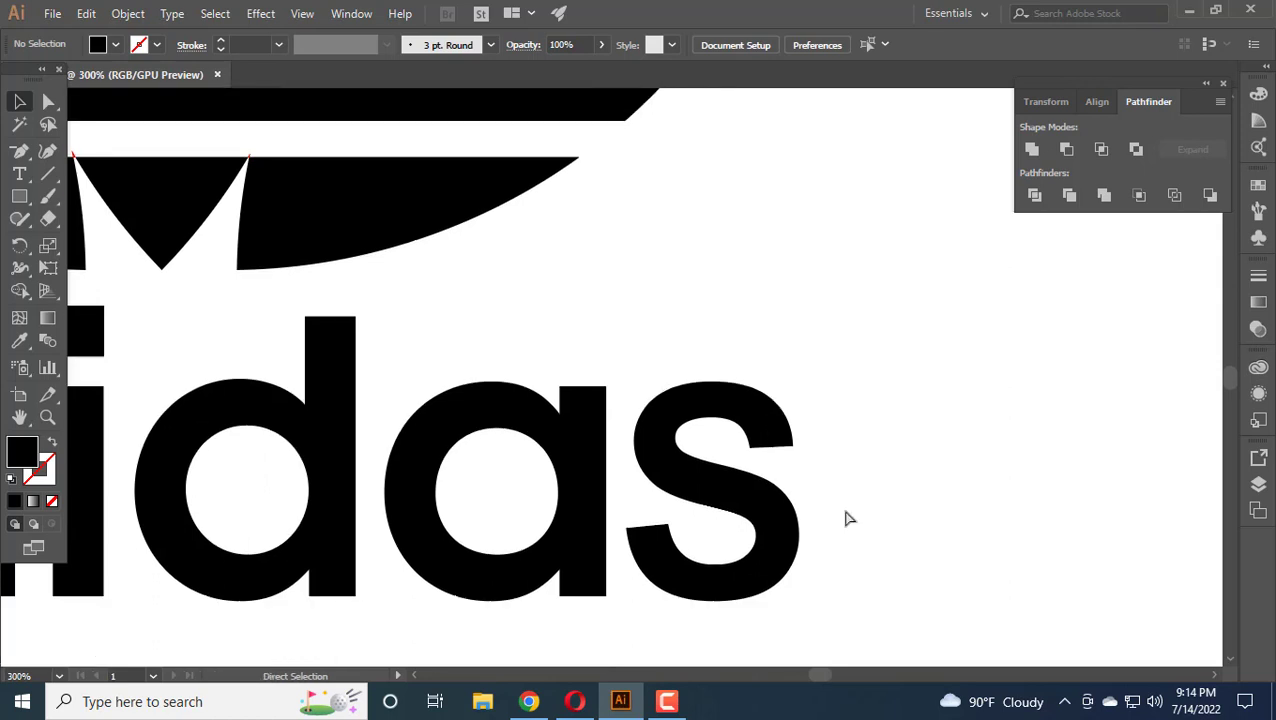
pyautogui.click(19, 196)
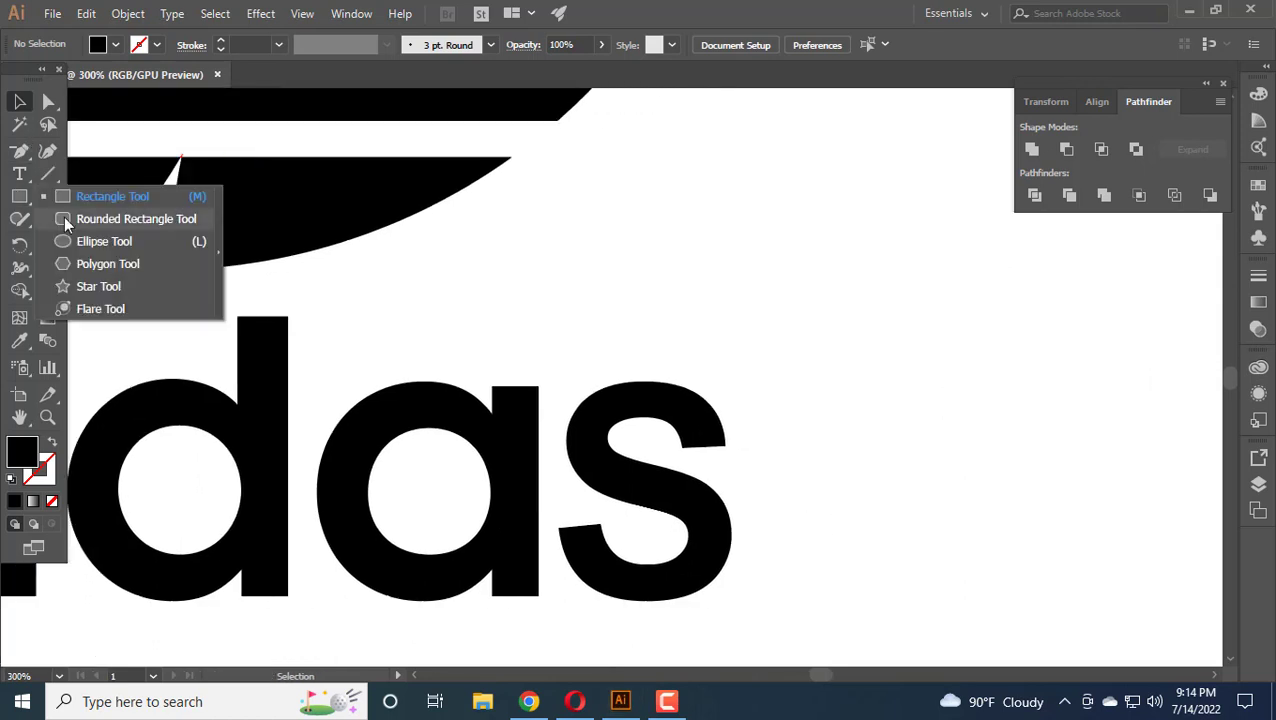
pyautogui.click(104, 241)
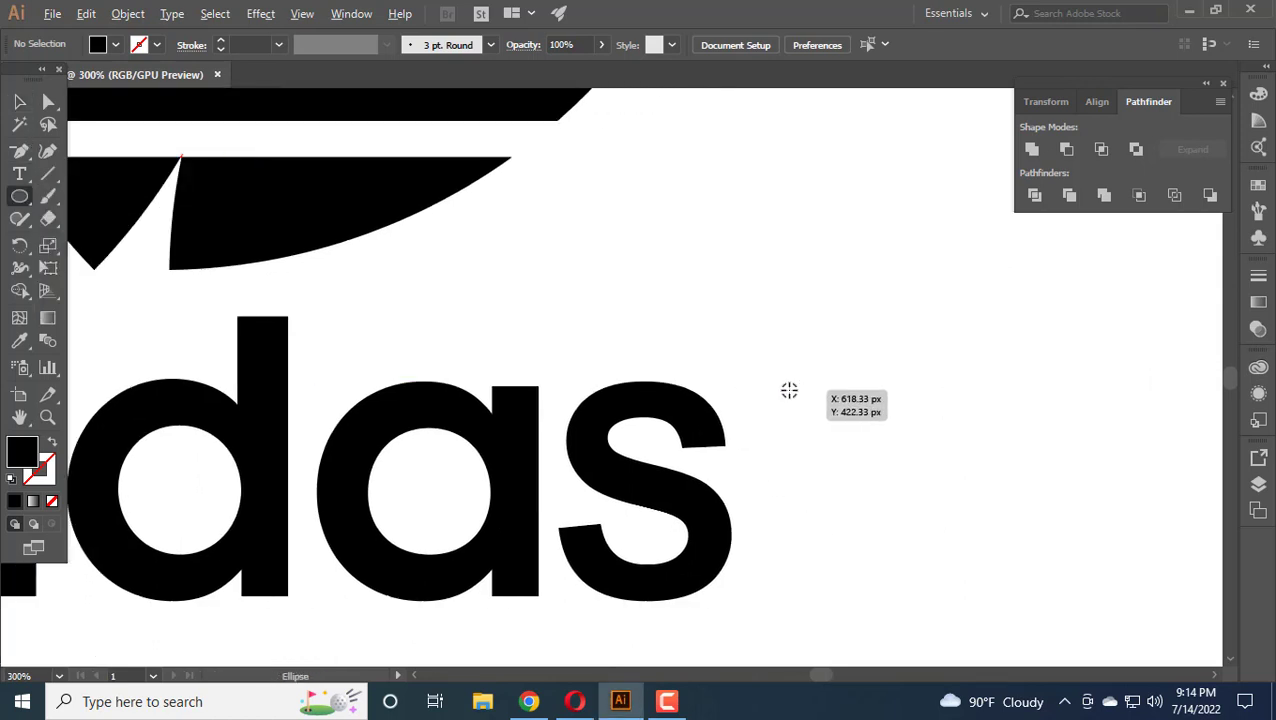
pyautogui.moveTo(789, 390); pyautogui.dragTo(826, 421)
# Remove the small circle's fill and give it a 0.75 pt black stroke.
pyautogui.click(108, 45)
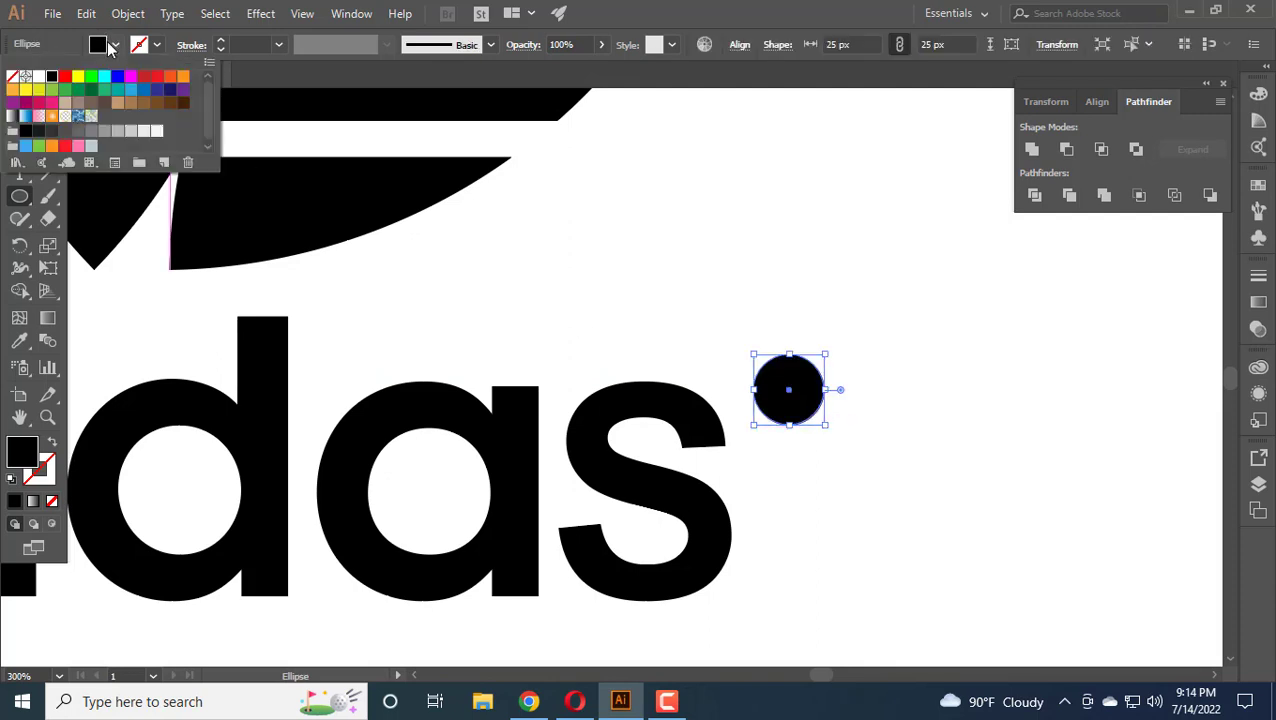
pyautogui.click(12, 76)
pyautogui.click(220, 44)
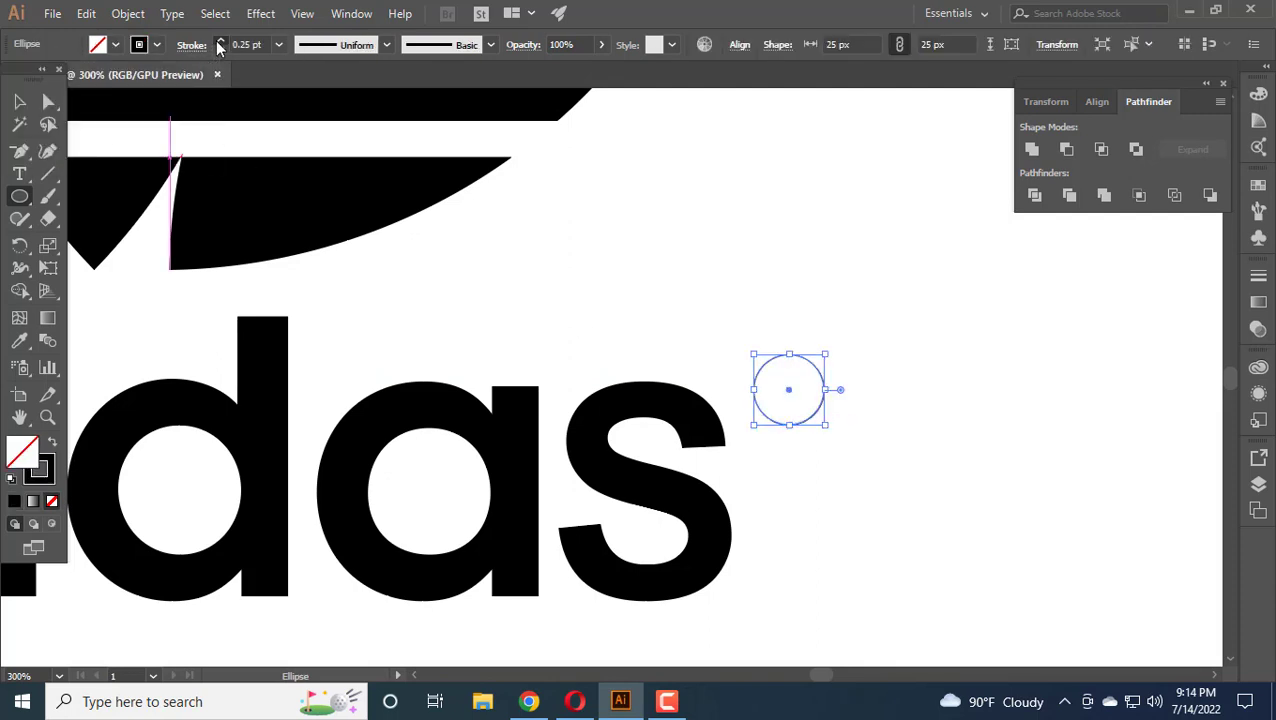
pyautogui.click(220, 44)
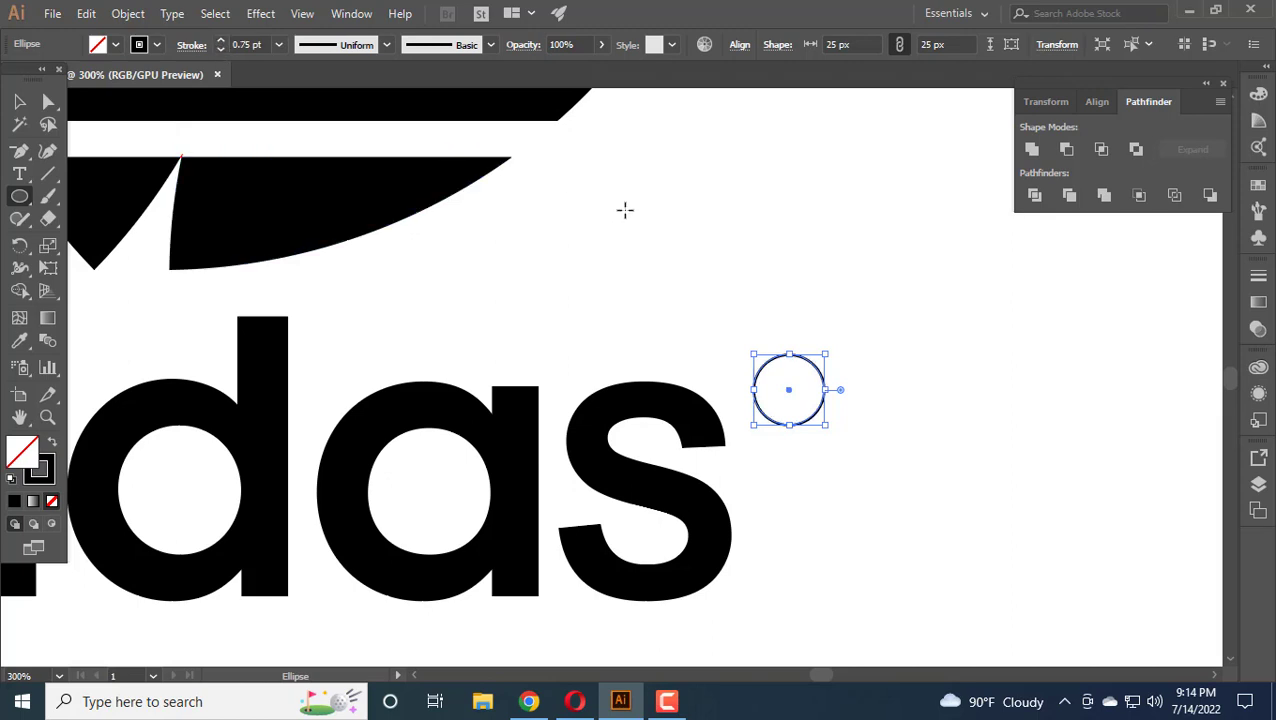
pyautogui.click(658, 226)
pyautogui.press('Escape')
pyautogui.press('v')
pyautogui.click(848, 340)
# Add a separate capital letter "R" in 72 pt Arial Bold beside the small circle.
pyautogui.scroll(-2, 865, 372)
pyautogui.scroll(1, 865, 372)
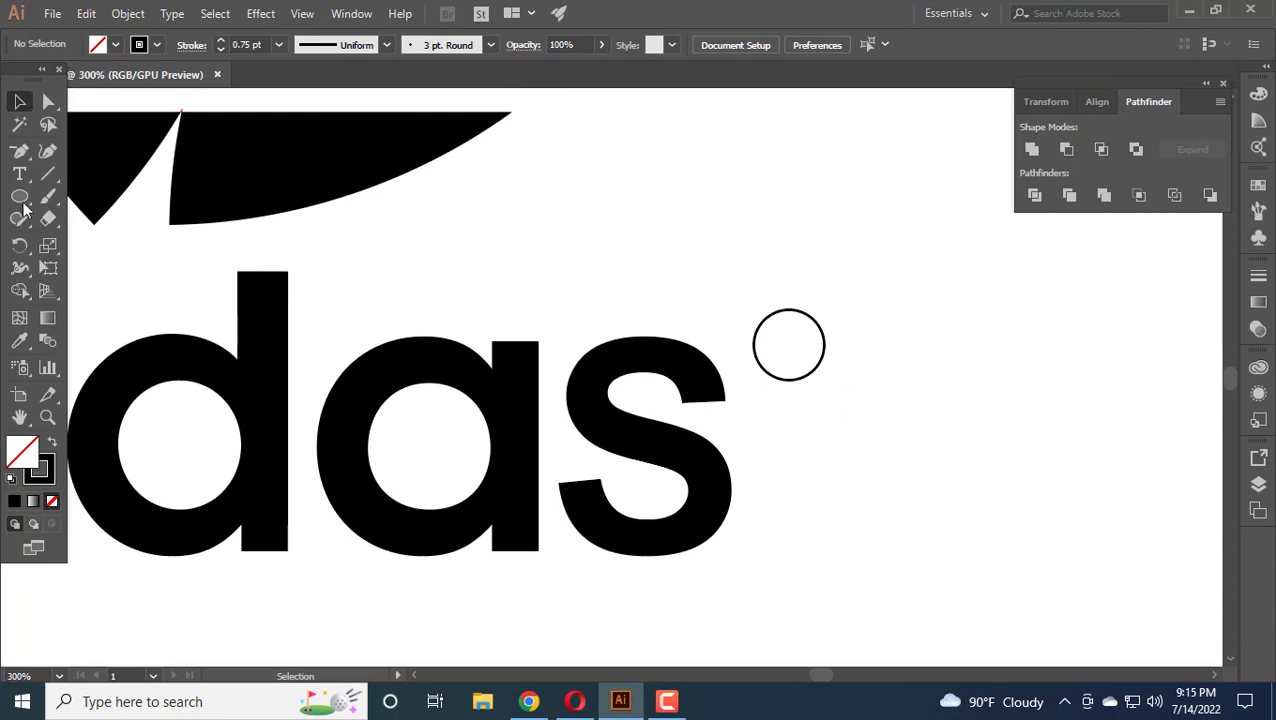
pyautogui.click(19, 176)
pyautogui.click(824, 432)
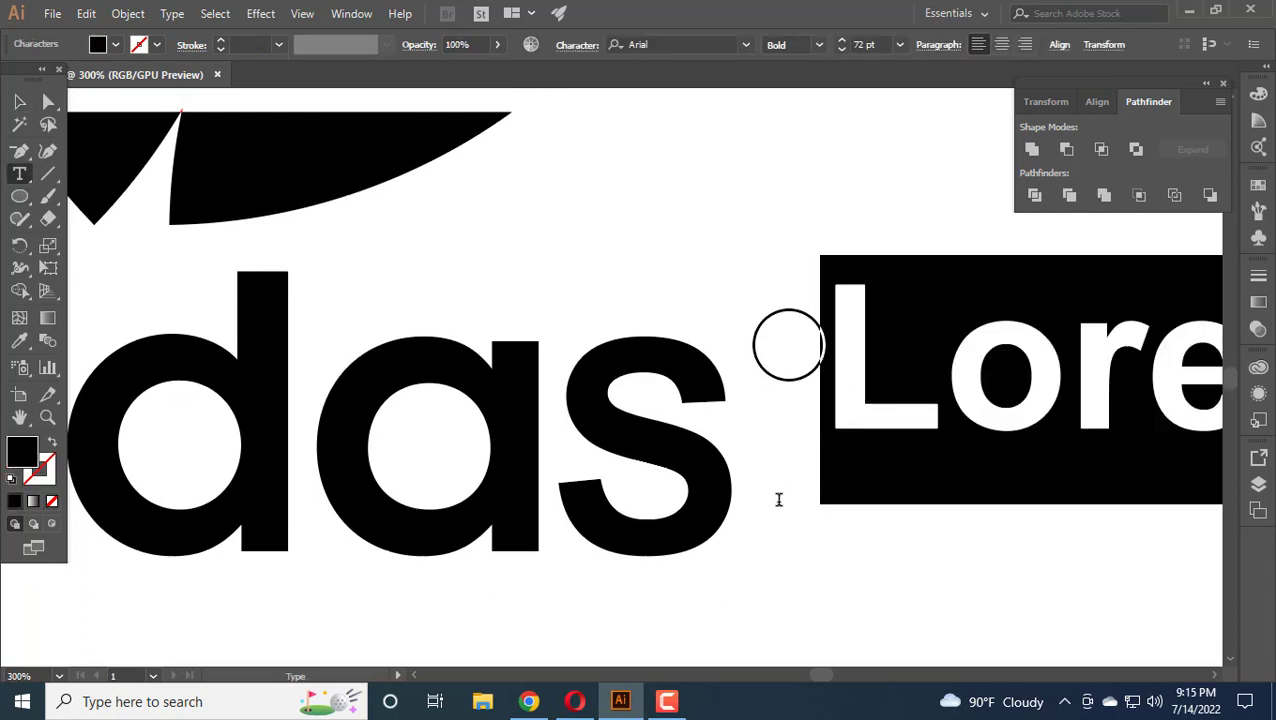
pyautogui.write('R')
pyautogui.press('Escape')
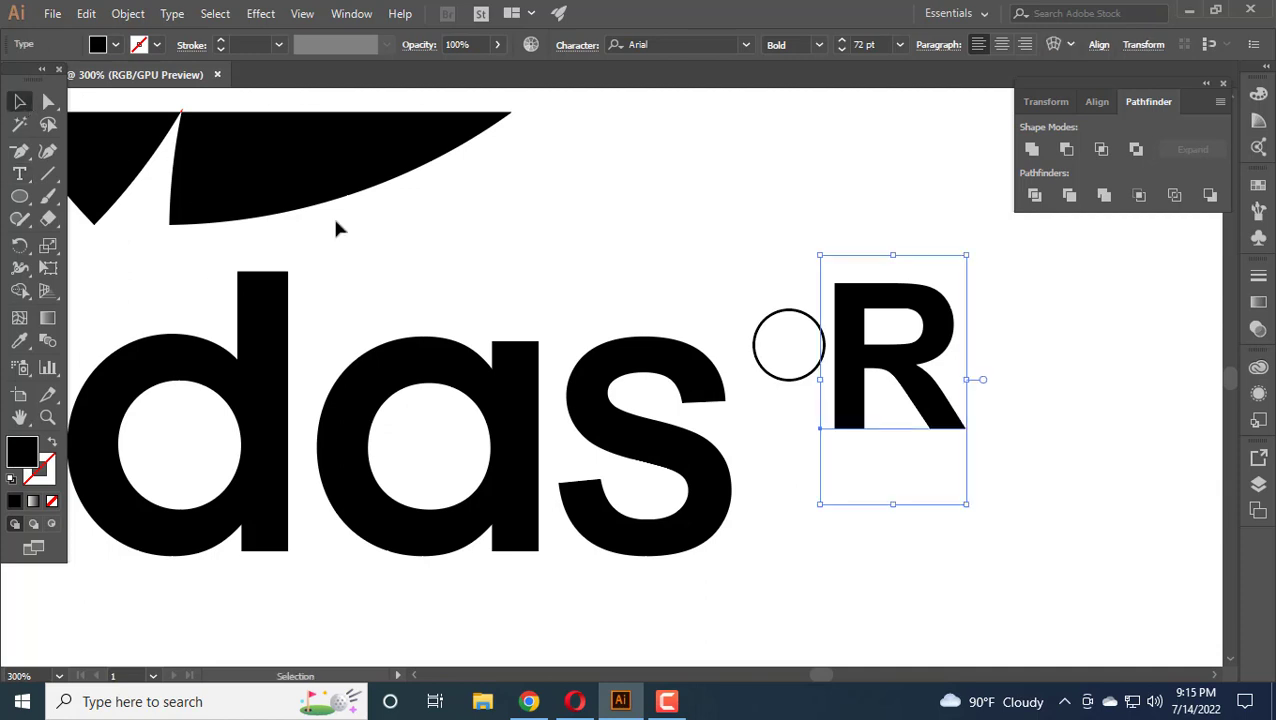
# Convert the "R" to outlines, scale it down and place it inside the small circle to form a registered mark.
pyautogui.rightClick(876, 392)
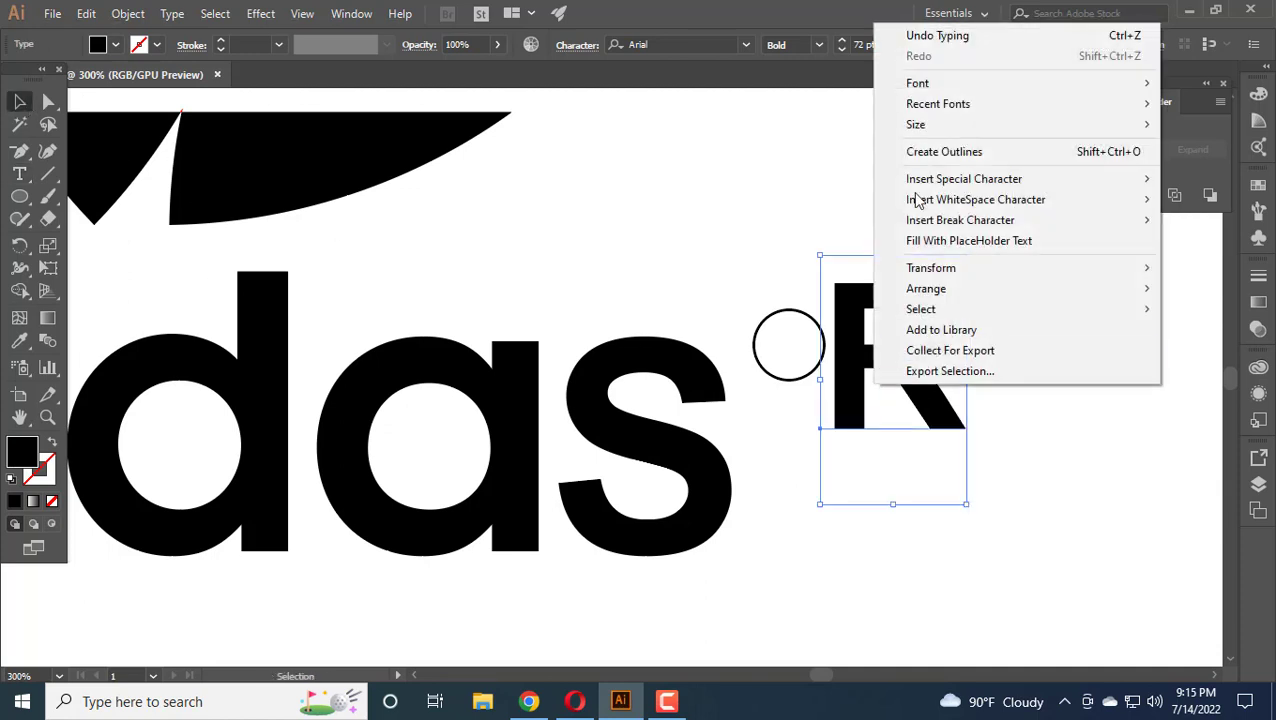
pyautogui.click(940, 153)
pyautogui.moveTo(966, 428); pyautogui.dragTo(605, 343)
pyautogui.scroll(3, 900, 380)
pyautogui.click(868, 435)
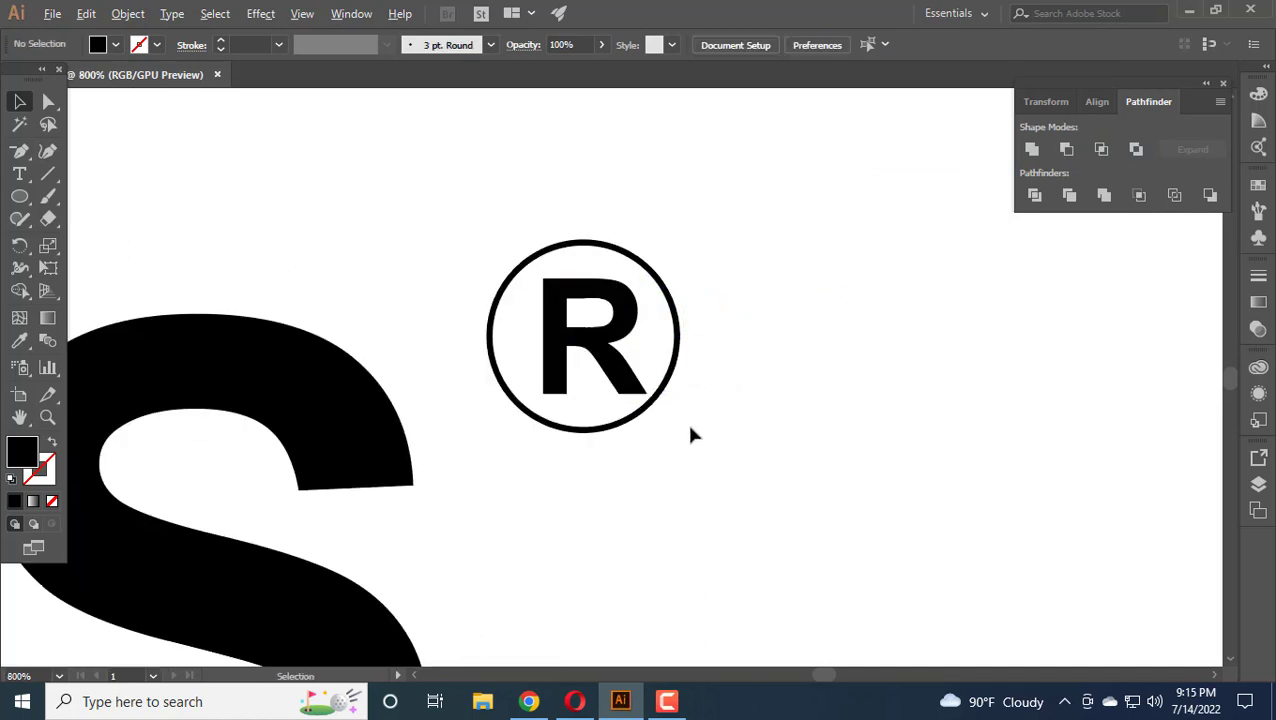
# Thicken the registered mark's circle to a 1 pt stroke.
pyautogui.scroll(-7, 689, 430)
pyautogui.scroll(1, 612, 480)
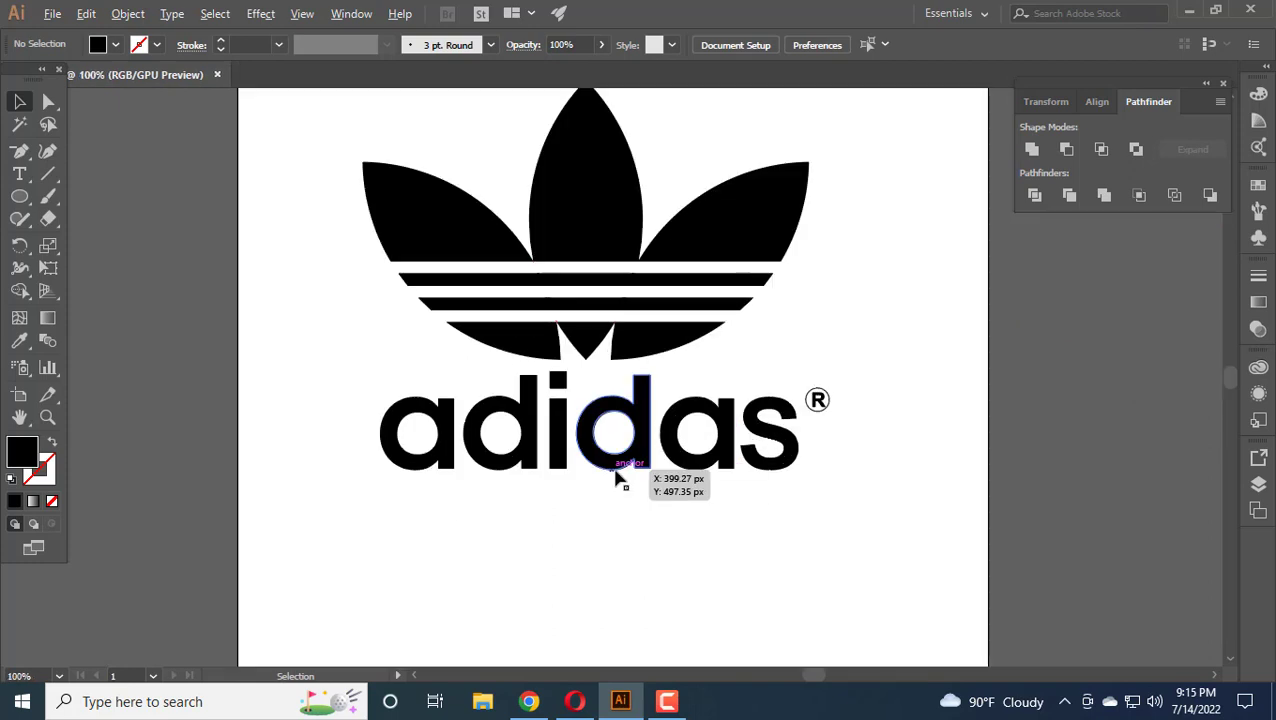
pyautogui.scroll(4, 820, 430)
pyautogui.click(668, 430)
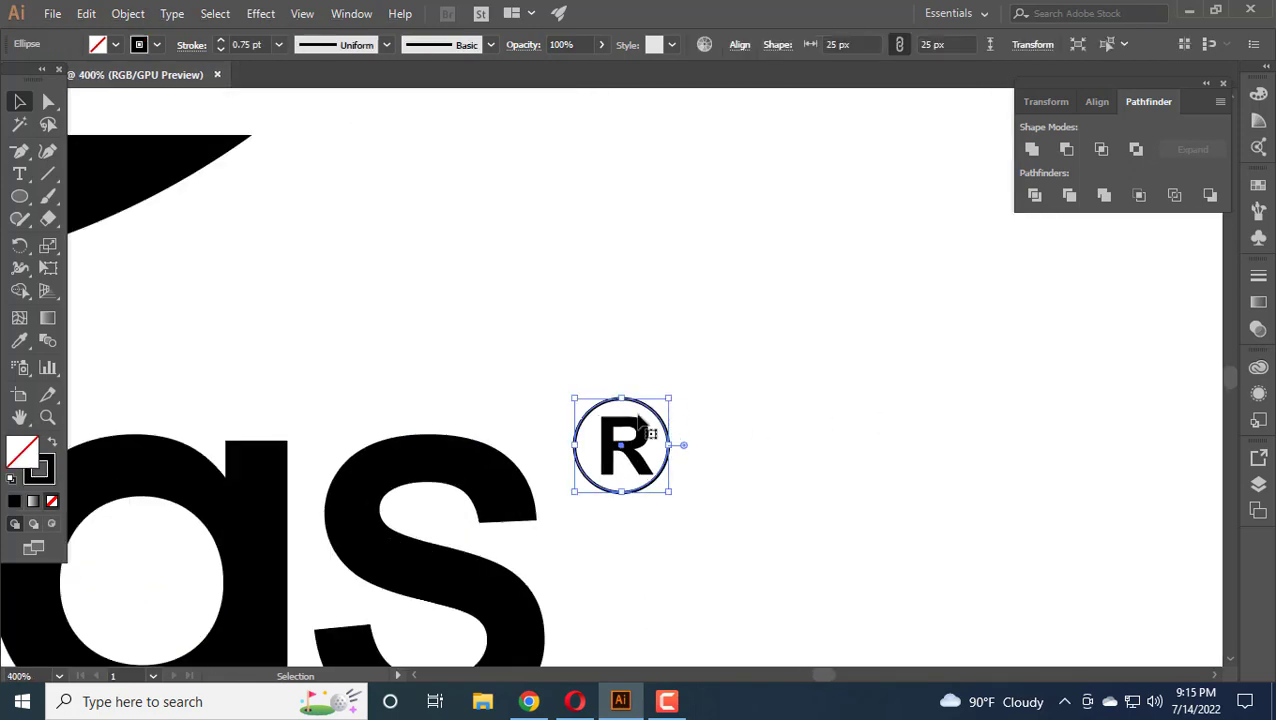
pyautogui.click(219, 41)
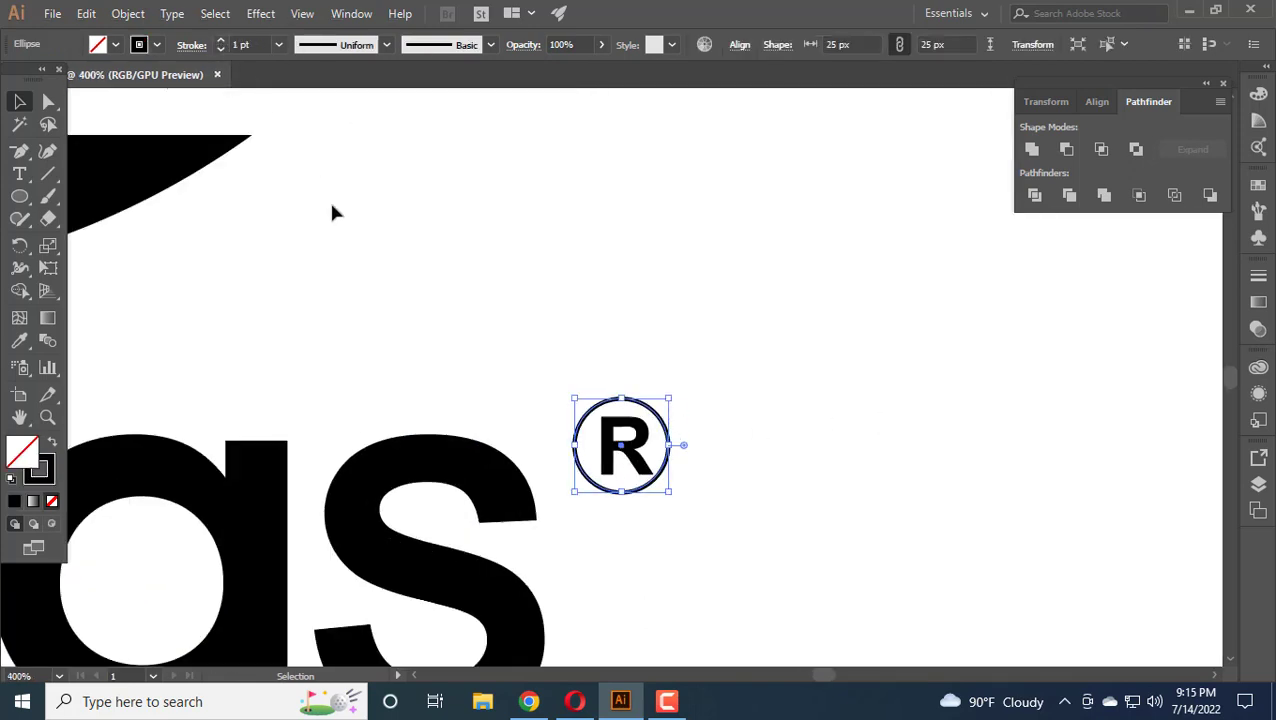
pyautogui.click(345, 285)
# Examine the complete logo with its wordmark and registered mark on the artboard.
pyautogui.scroll(-2, 345, 285)
pyautogui.hscroll(-3, 190, 305)
pyautogui.scroll(-1, 203, 280)
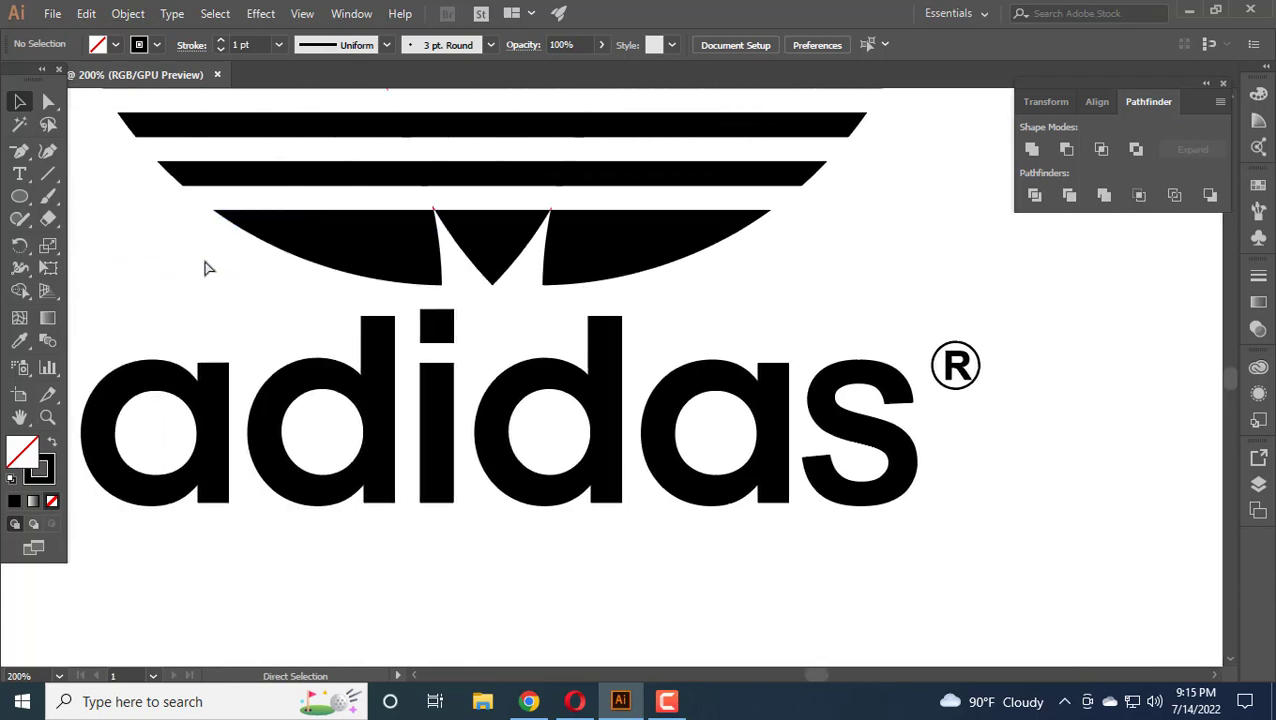
pyautogui.scroll(4, 215, 270)
pyautogui.scroll(-1, 228, 277)
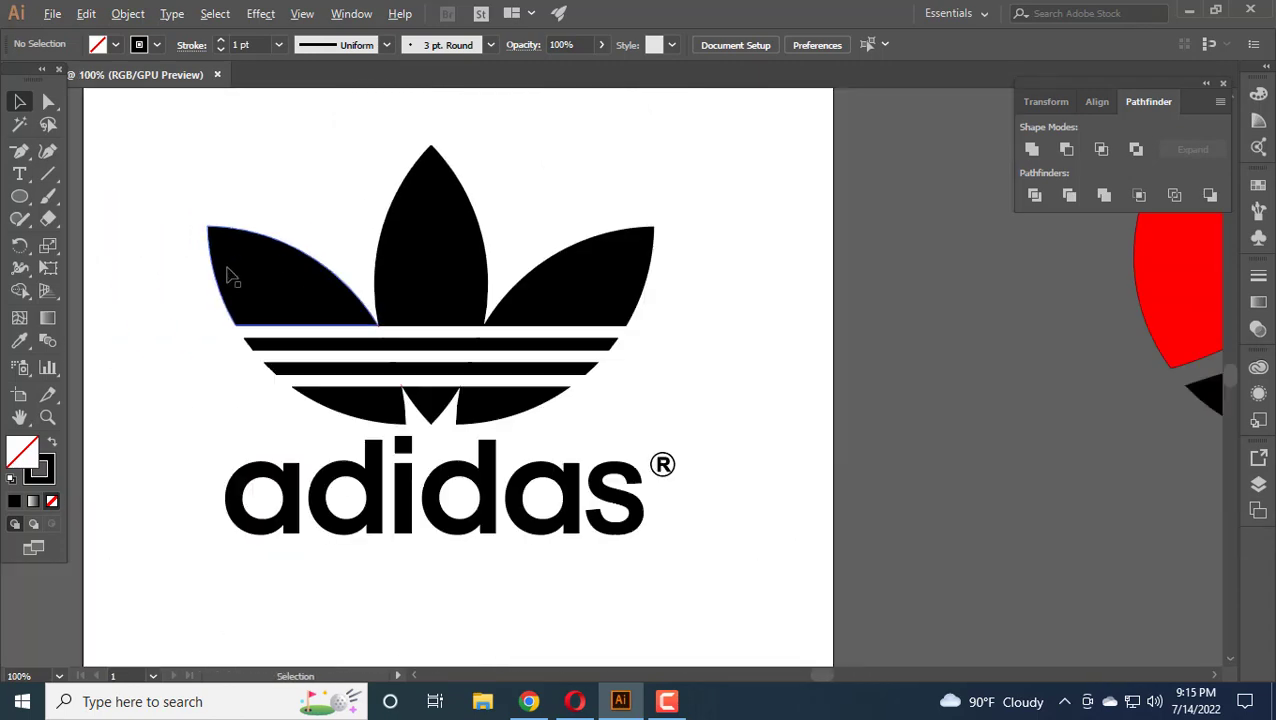
pyautogui.hscroll(-3, 257, 250)
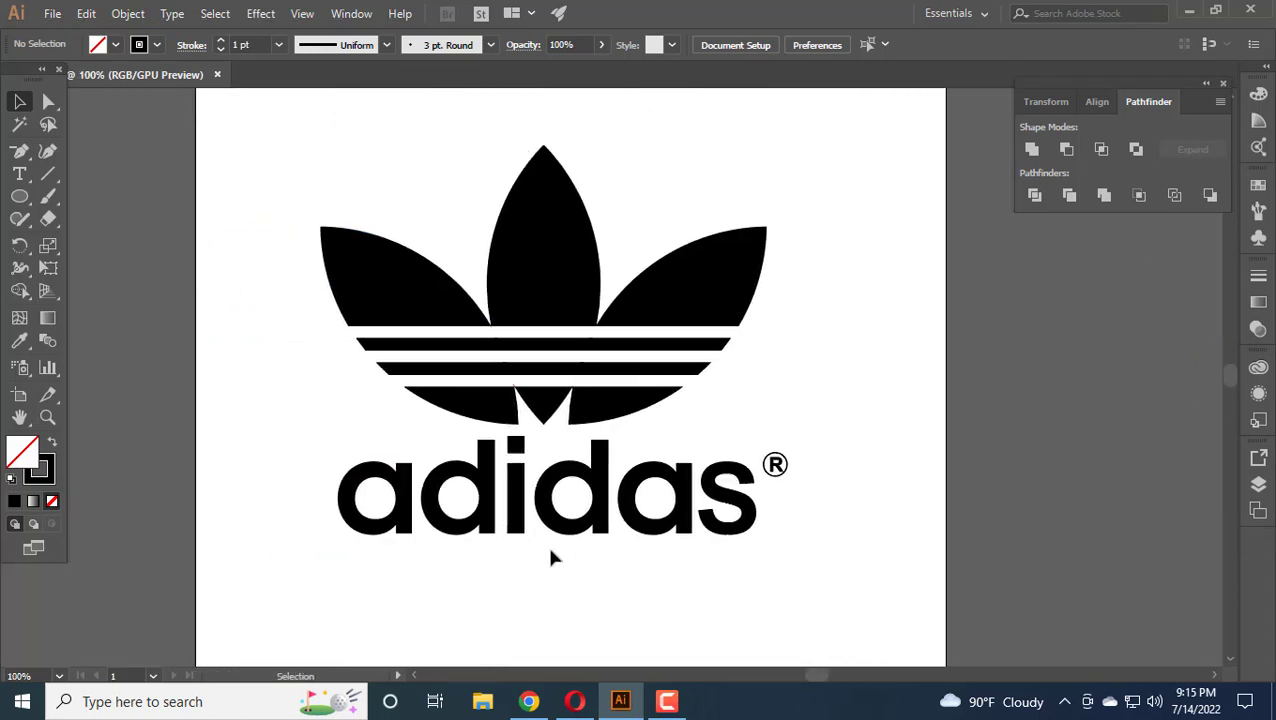
pyautogui.hscroll(-1, 846, 532)
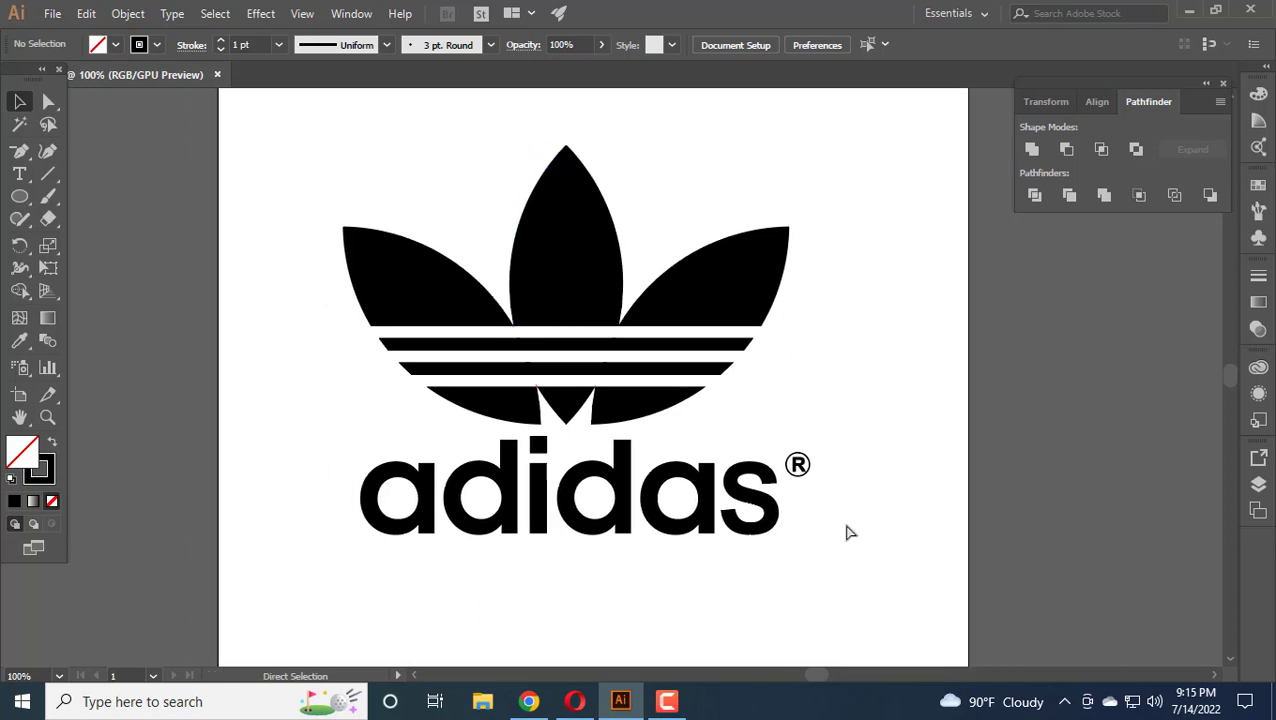